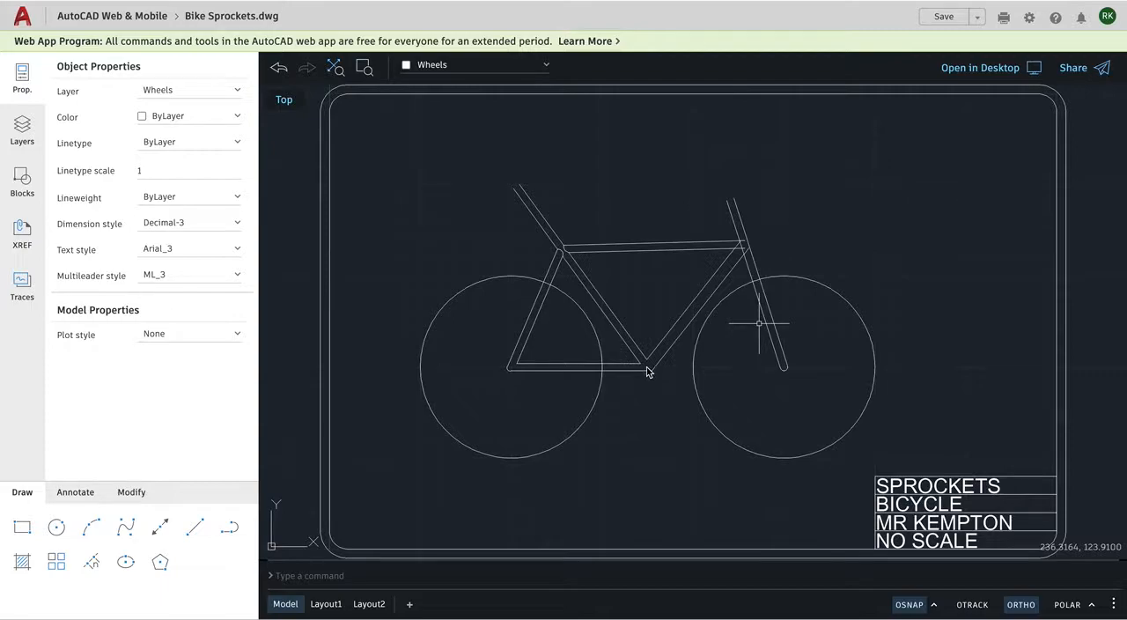
Check the sprockets in Bike.jpg and, with object snap off, draw a circle of about 9.2 units radius around the rear axle.
key(super+Tab)
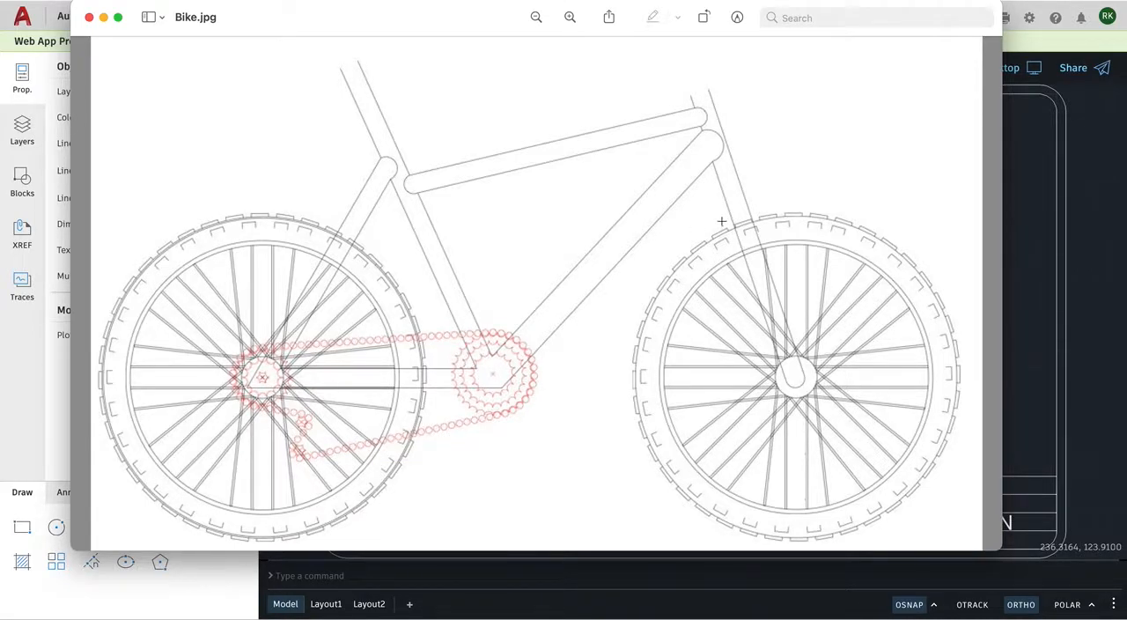
click(1085, 253)
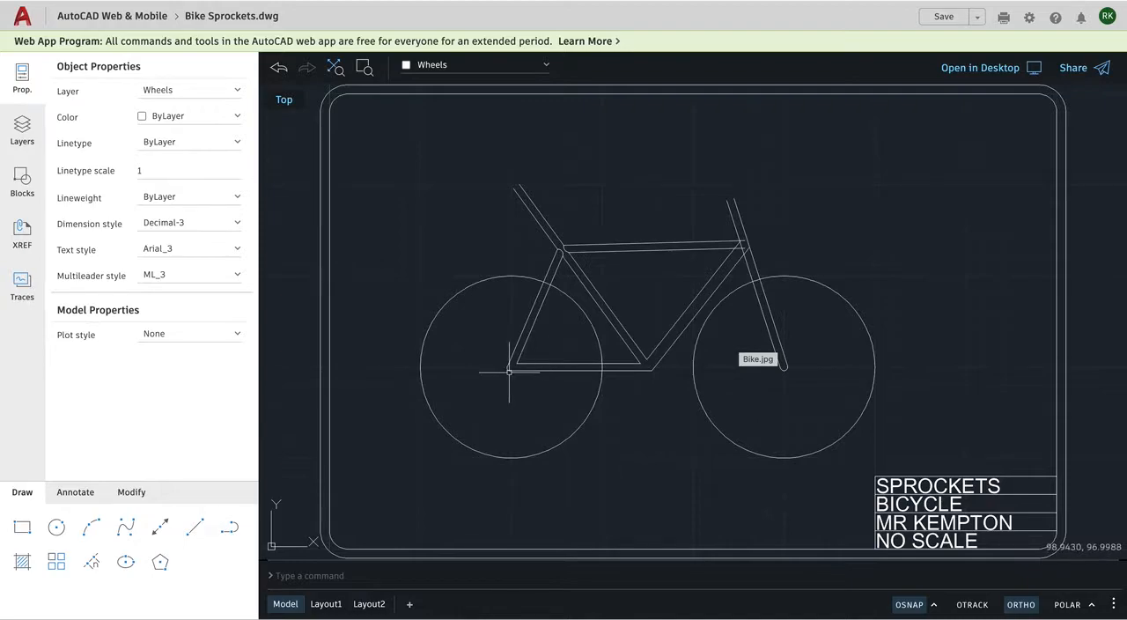
scroll(511, 372, up, 3)
scroll(512, 372, up, 3)
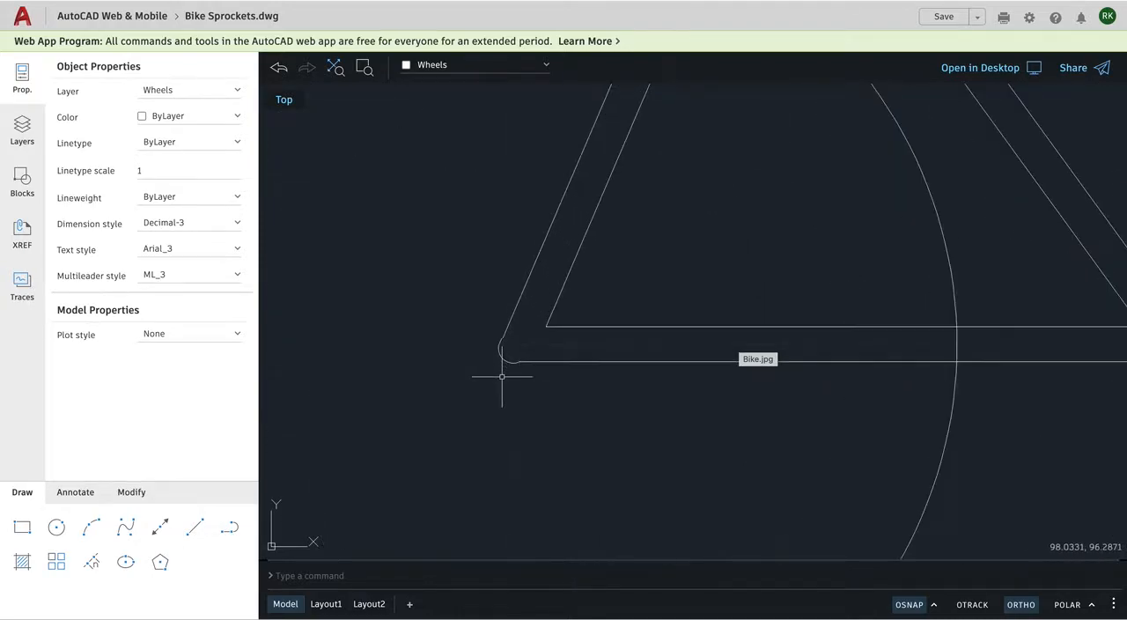
click(57, 526)
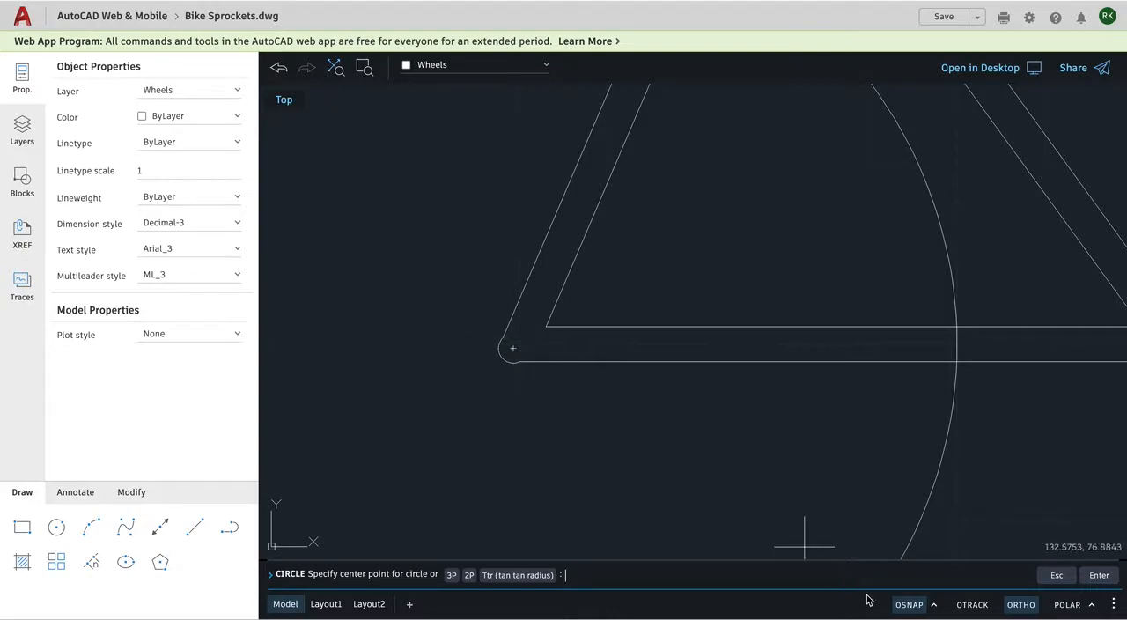
click(907, 605)
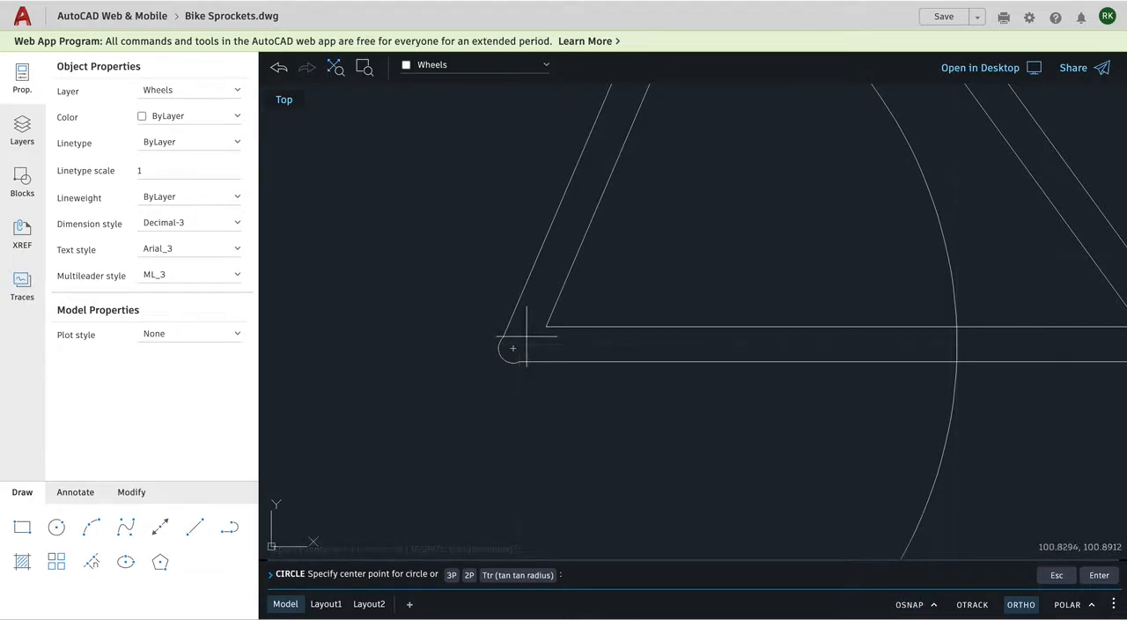
click(526, 336)
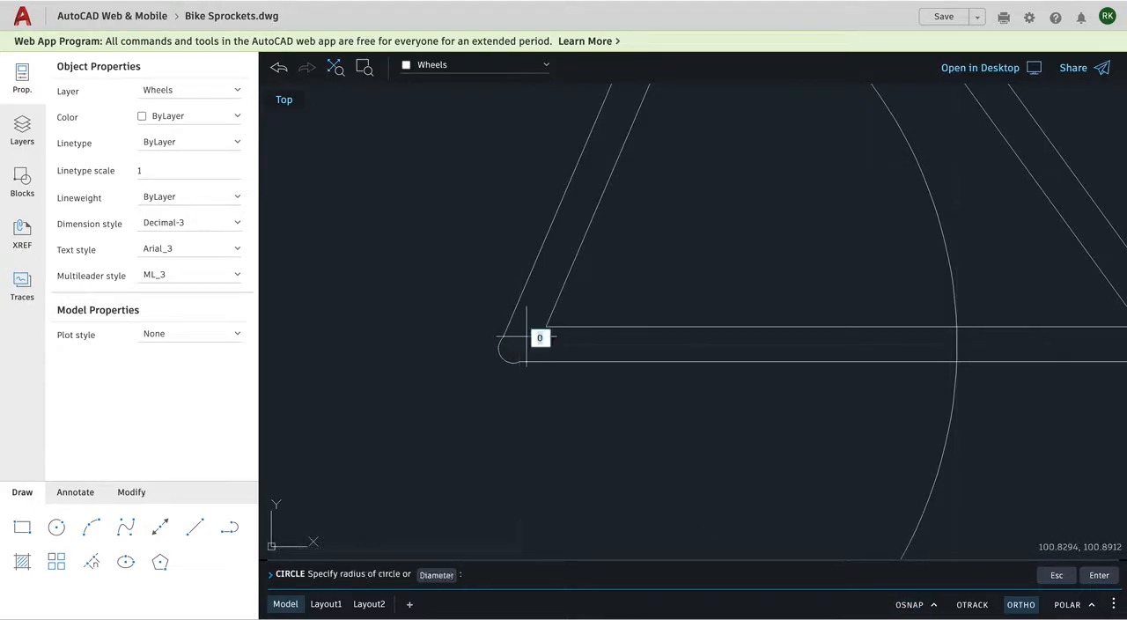
click(468, 256)
Draw the front sprocket circle with a radius of about 12.4 units, centred on the lower frame junction.
scroll(471, 261, down, 5)
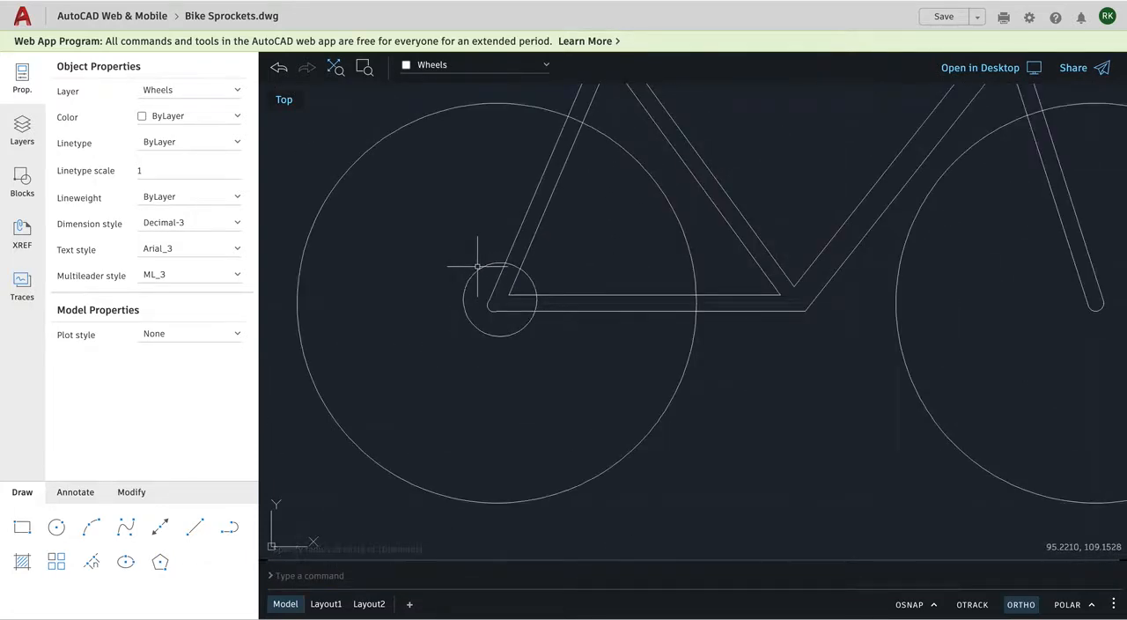
scroll(477, 265, down, 2)
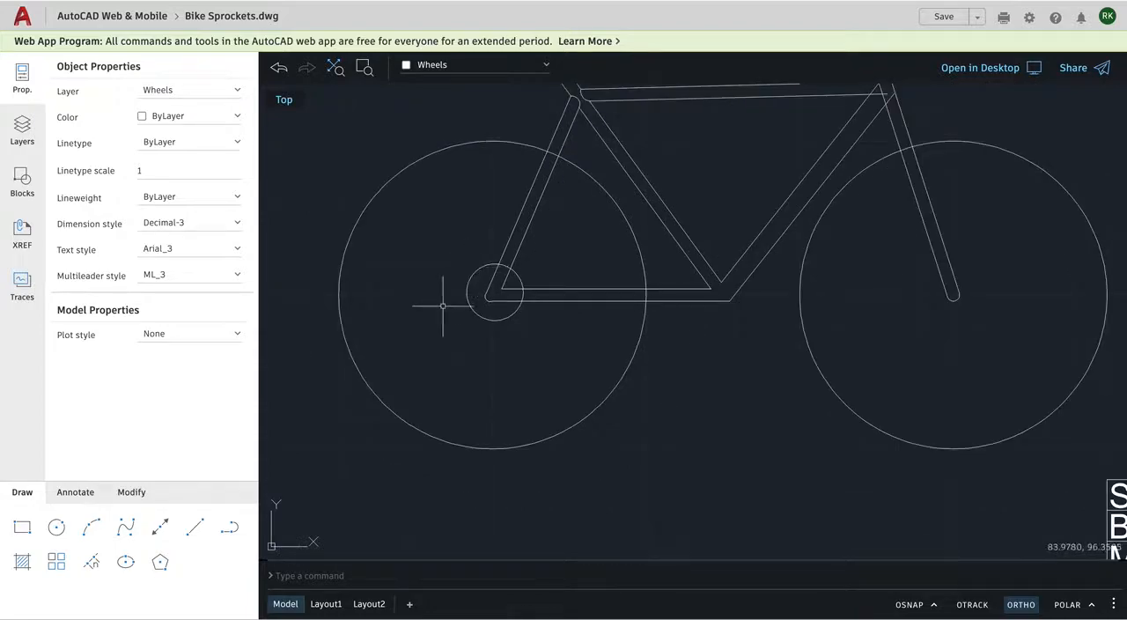
click(56, 528)
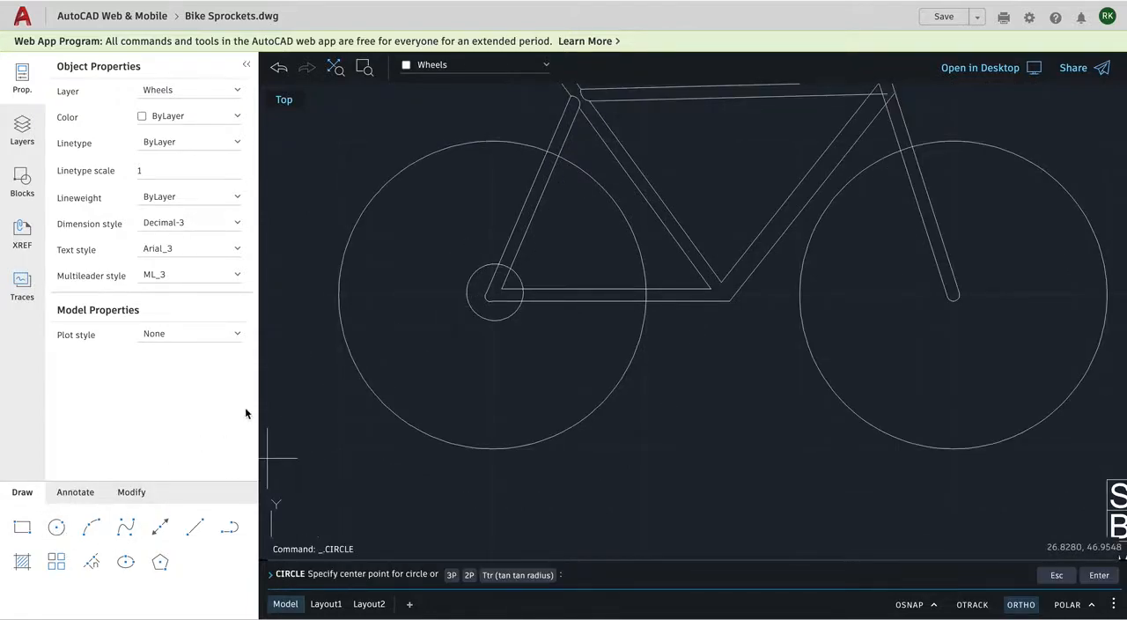
click(720, 291)
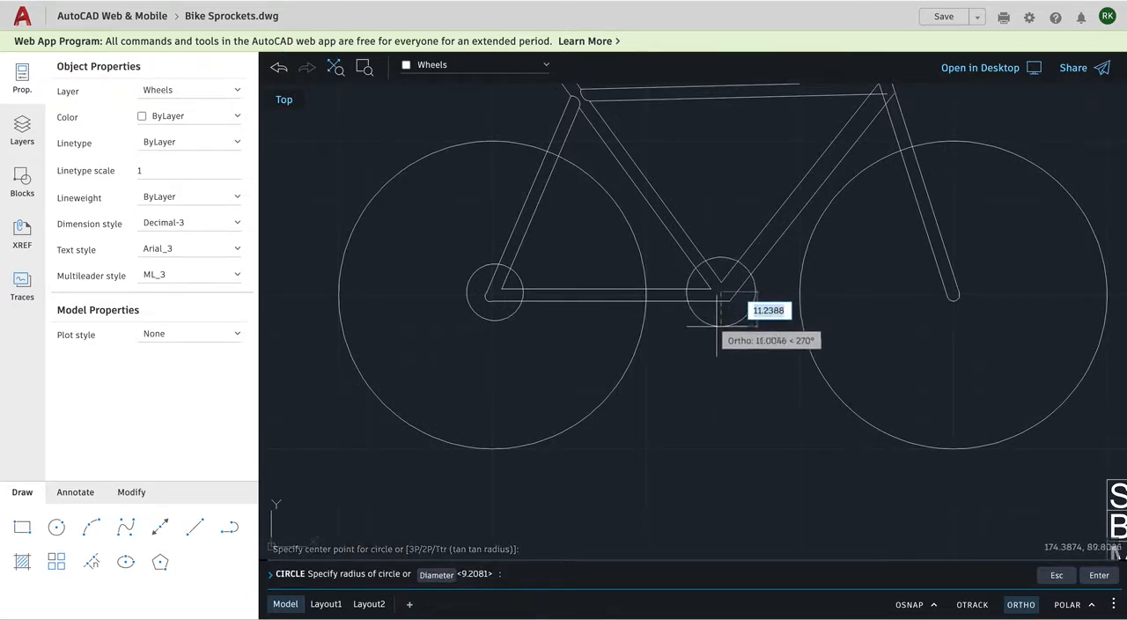
click(720, 329)
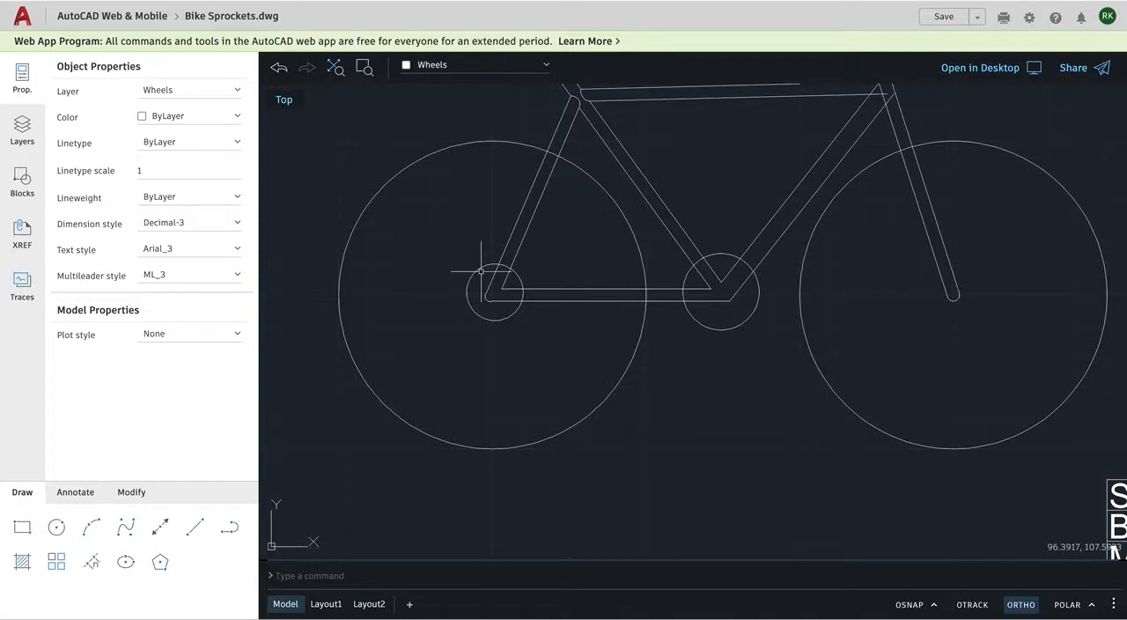
With object snap on, draw a vertical line about 12.1 units long upward from the rear sprocket circle's centre.
scroll(480, 270, up, 5)
scroll(456, 287, up, 4)
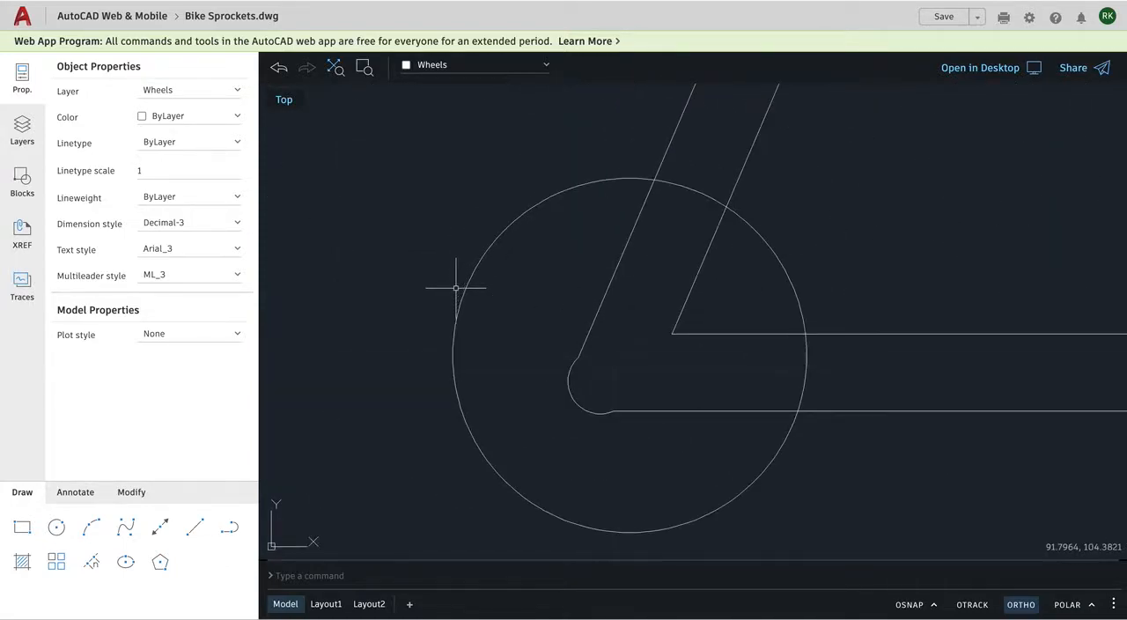
click(194, 529)
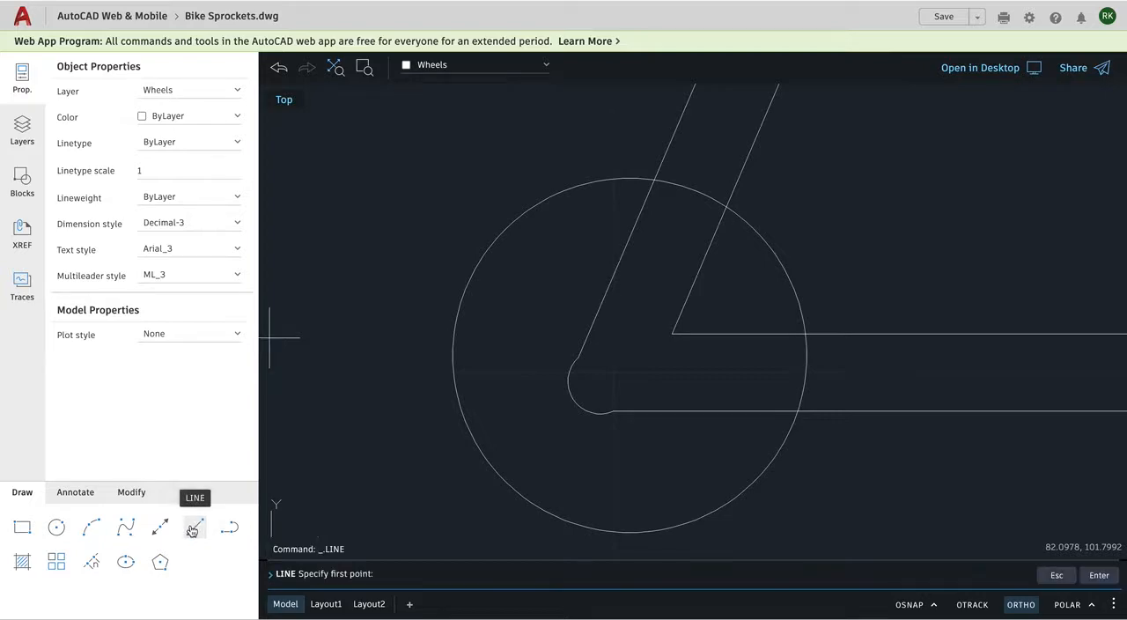
click(905, 606)
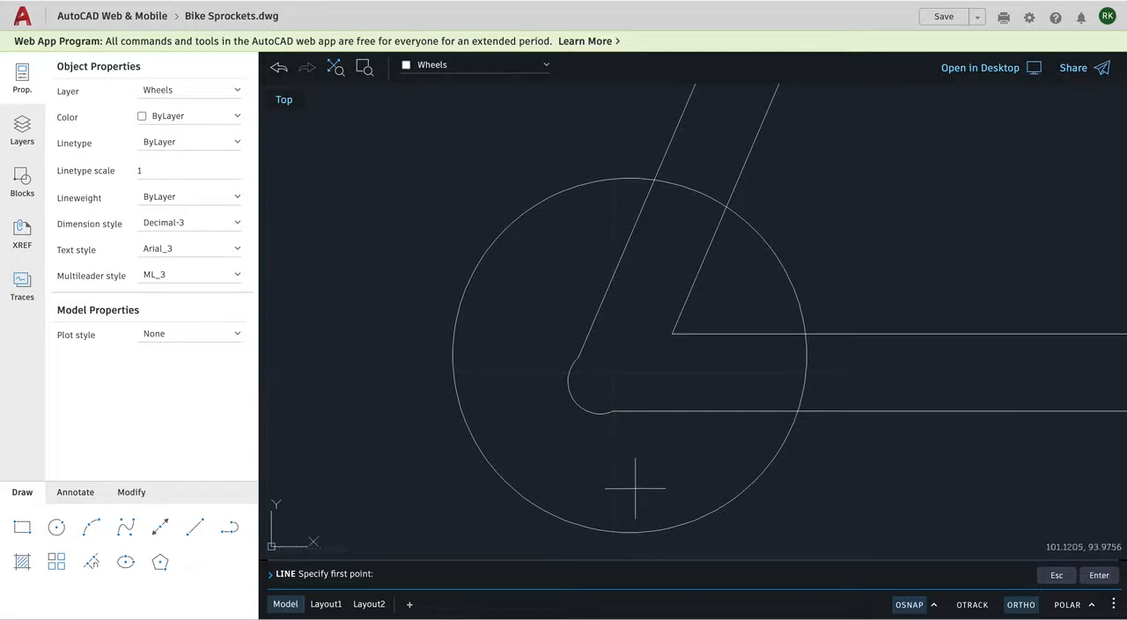
click(700, 526)
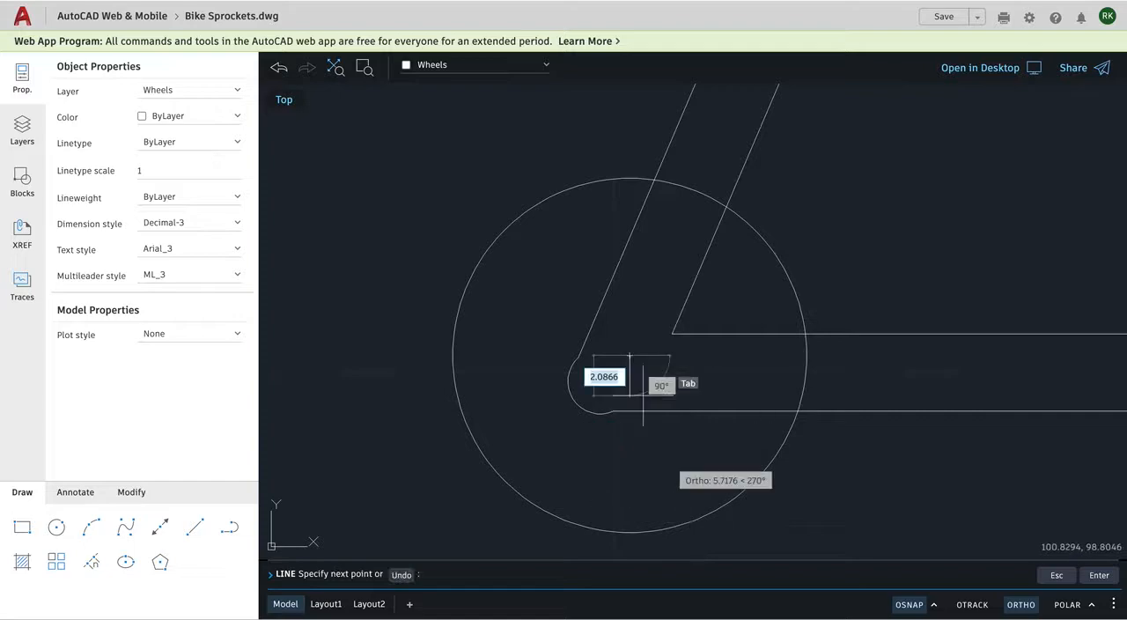
click(595, 121)
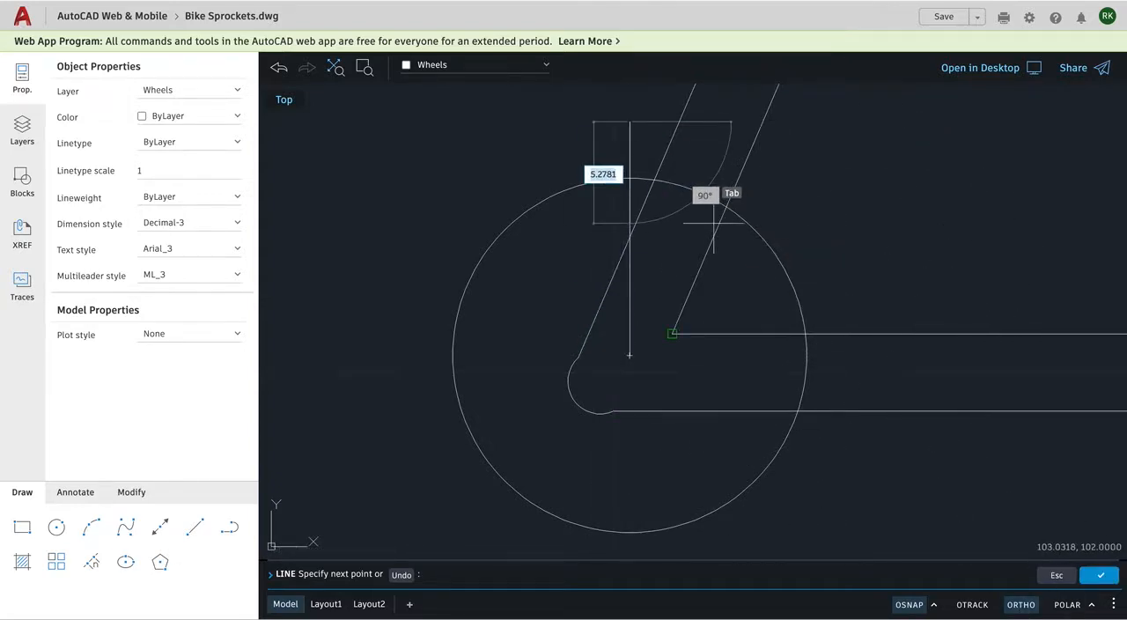
key(Return)
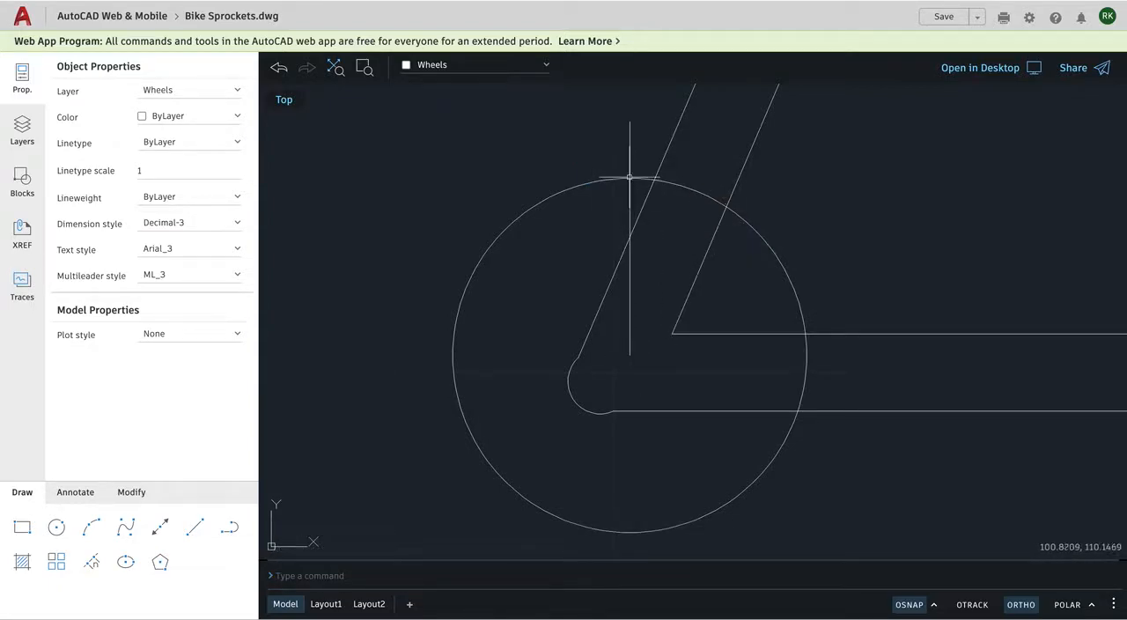
Draw a small circle centred where the vertical line crosses the rear sprocket circle, and check the sprocket teeth up close in Bike.jpg.
click(57, 527)
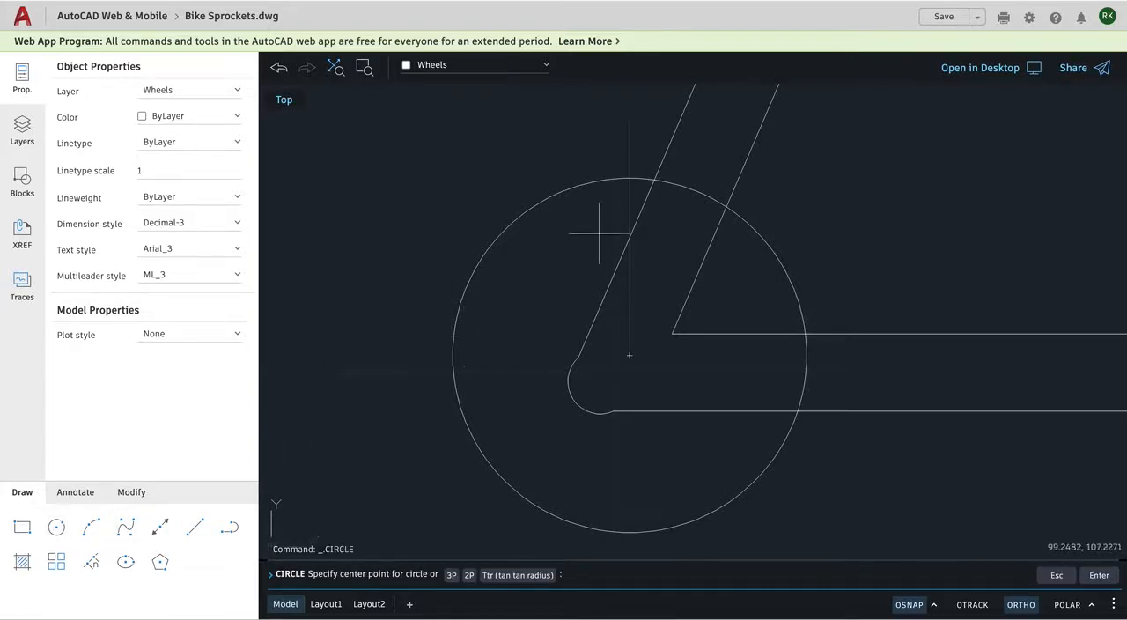
click(629, 179)
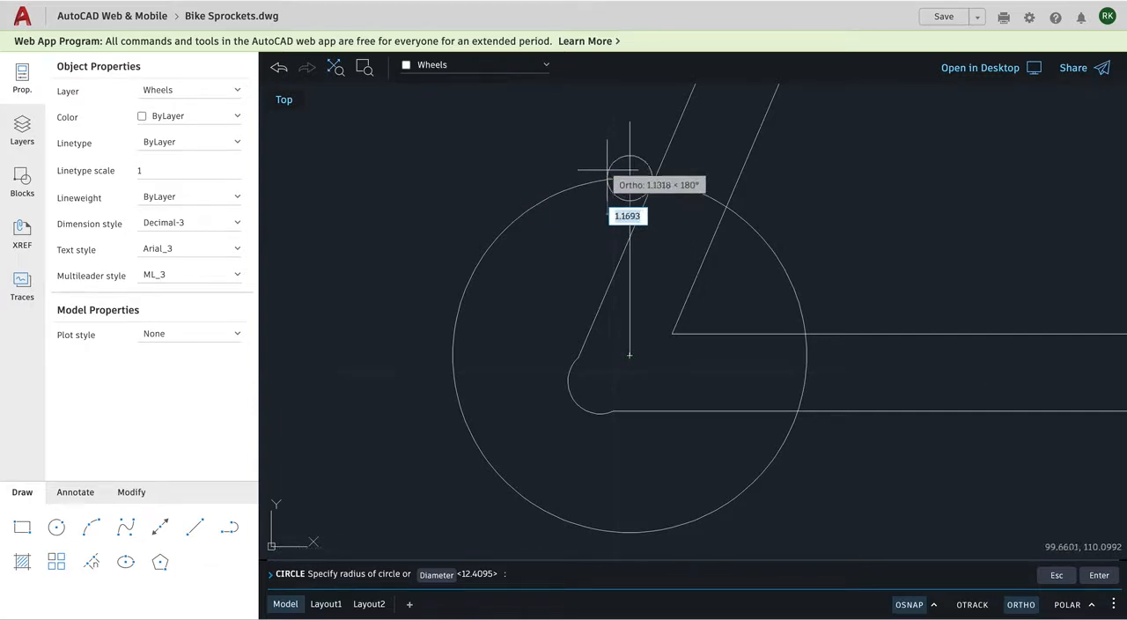
click(602, 167)
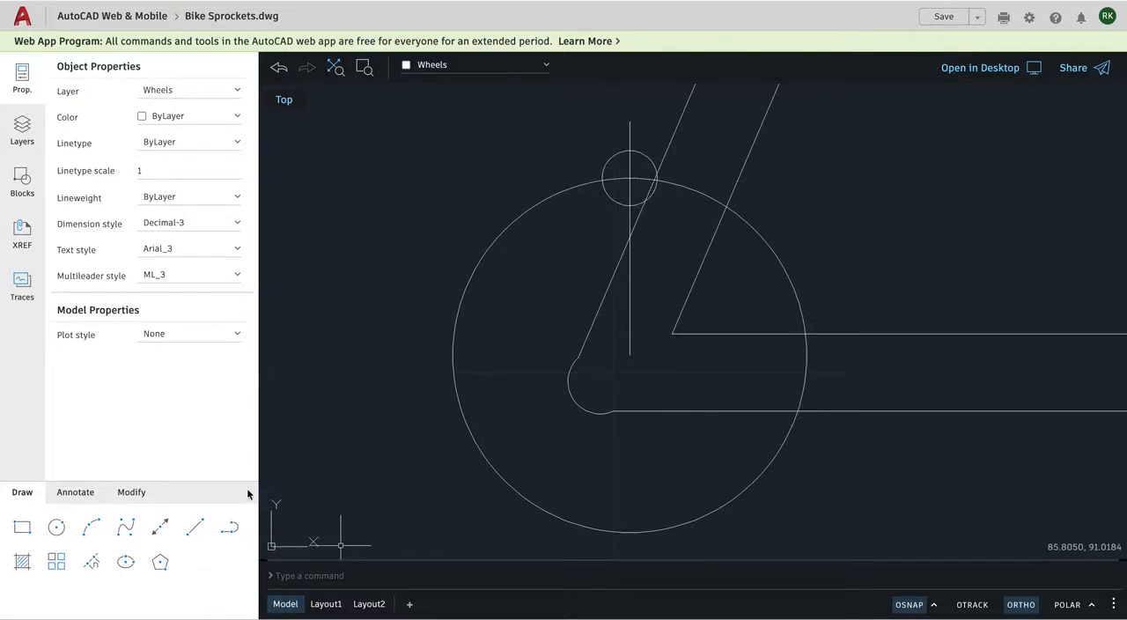
key(super+Tab)
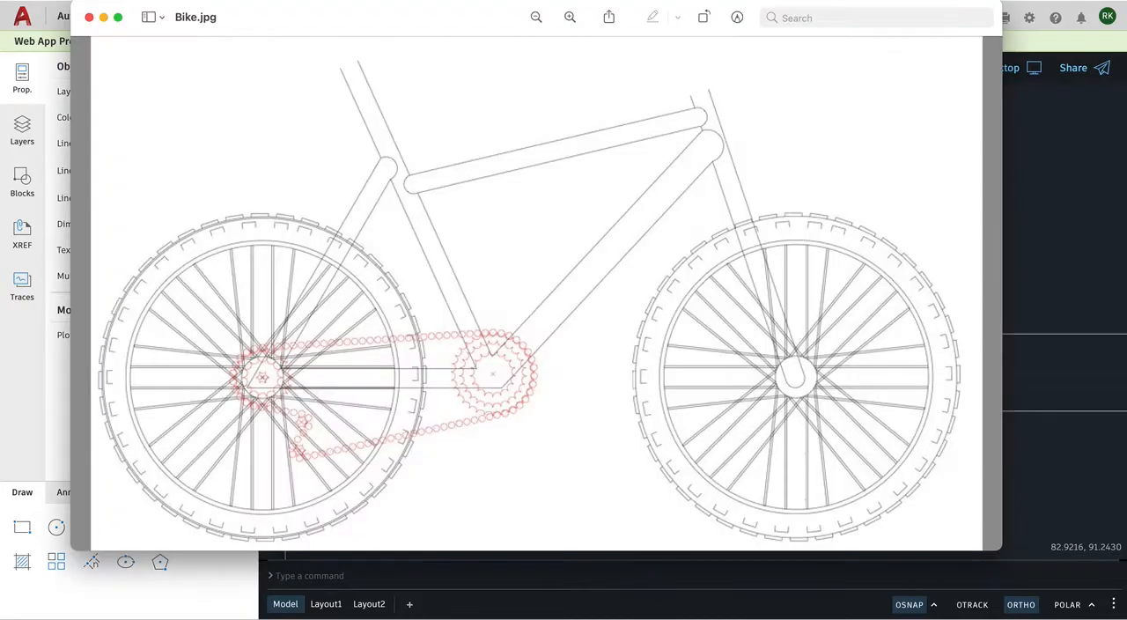
click(570, 16)
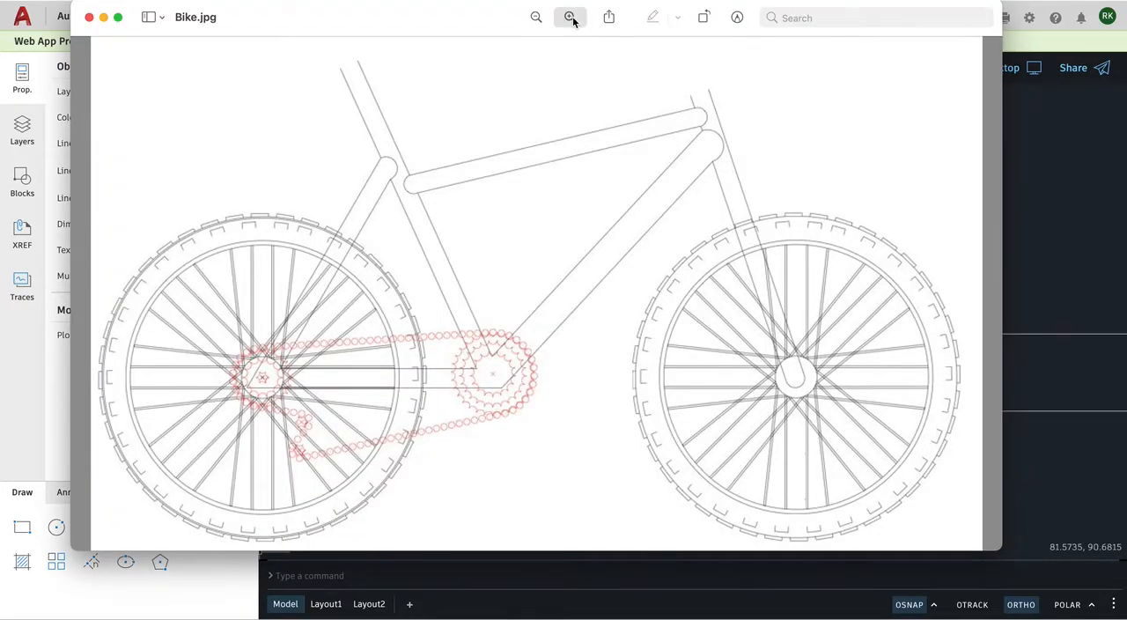
click(570, 16)
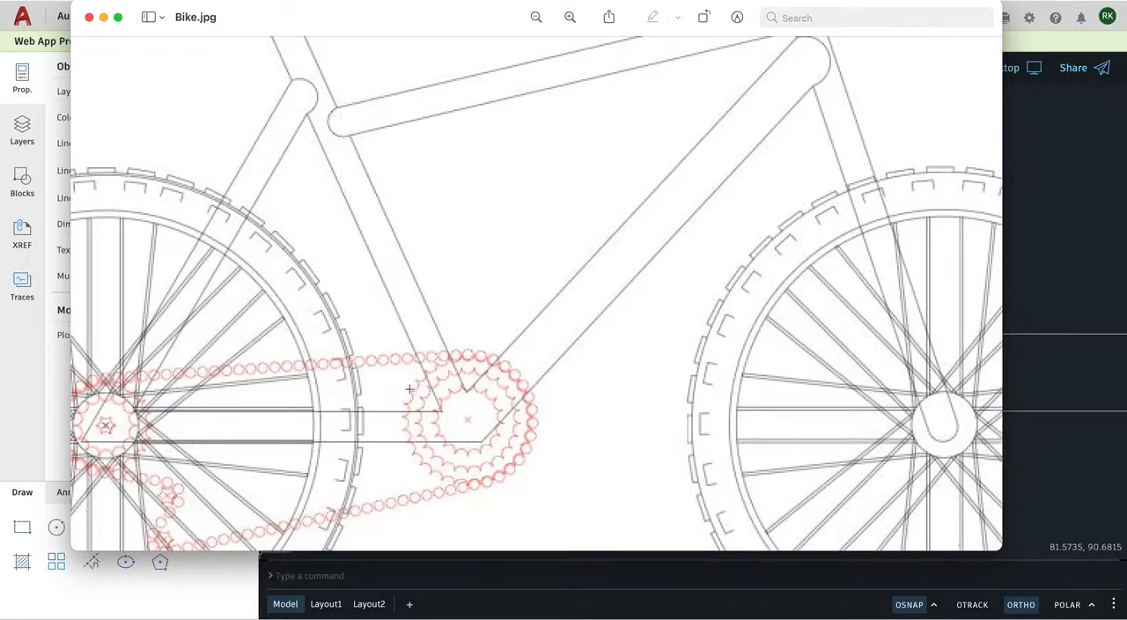
click(1080, 245)
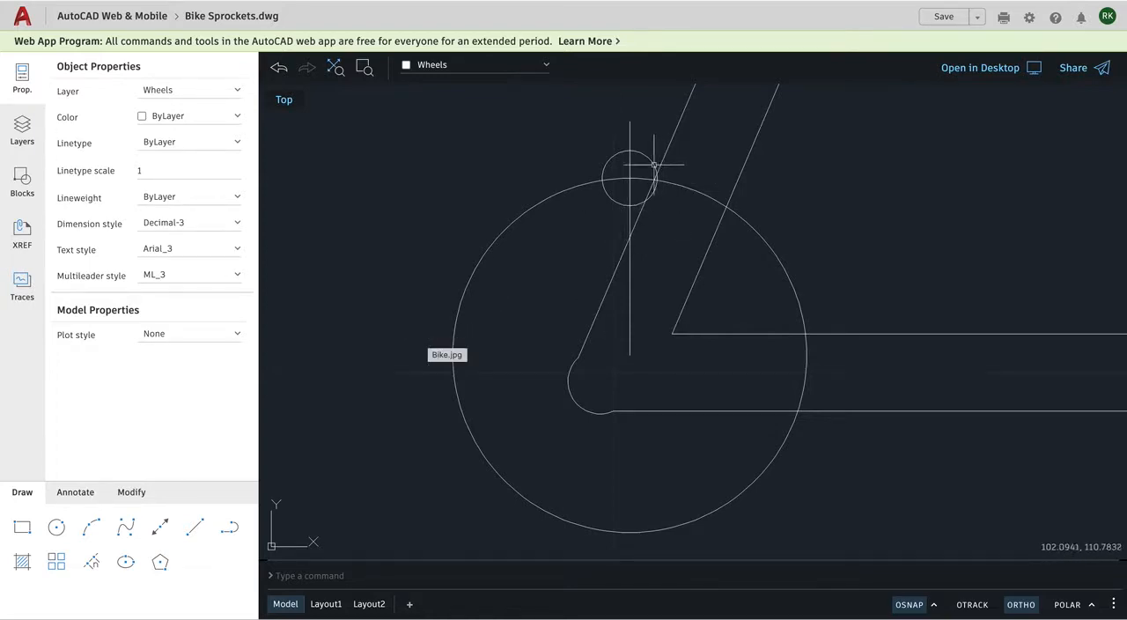
click(195, 526)
click(58, 526)
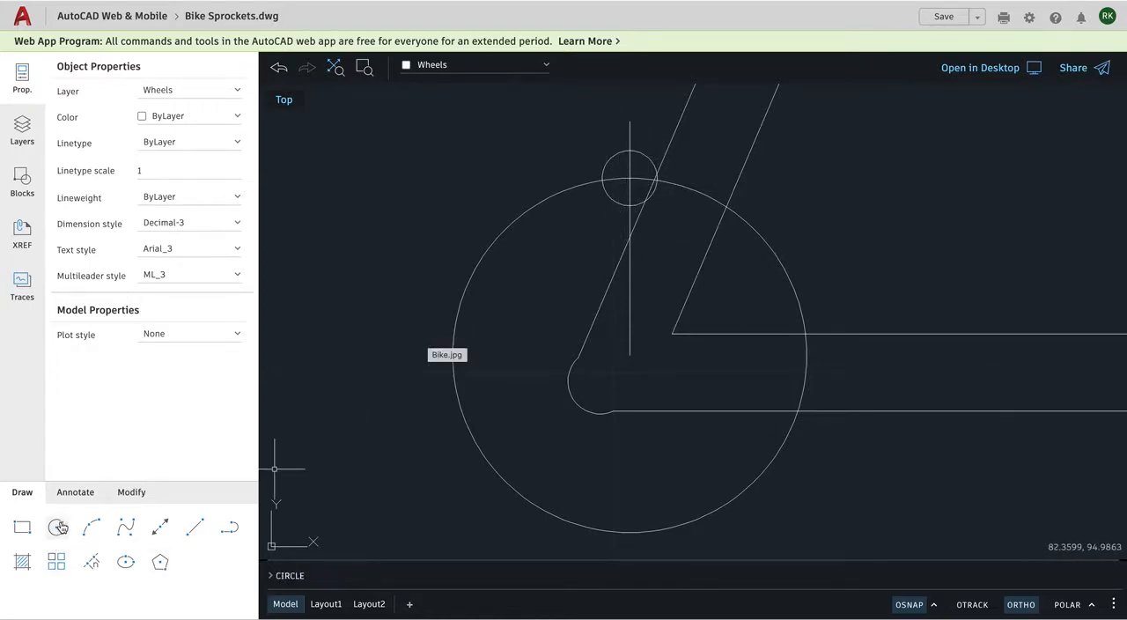
click(129, 494)
click(195, 528)
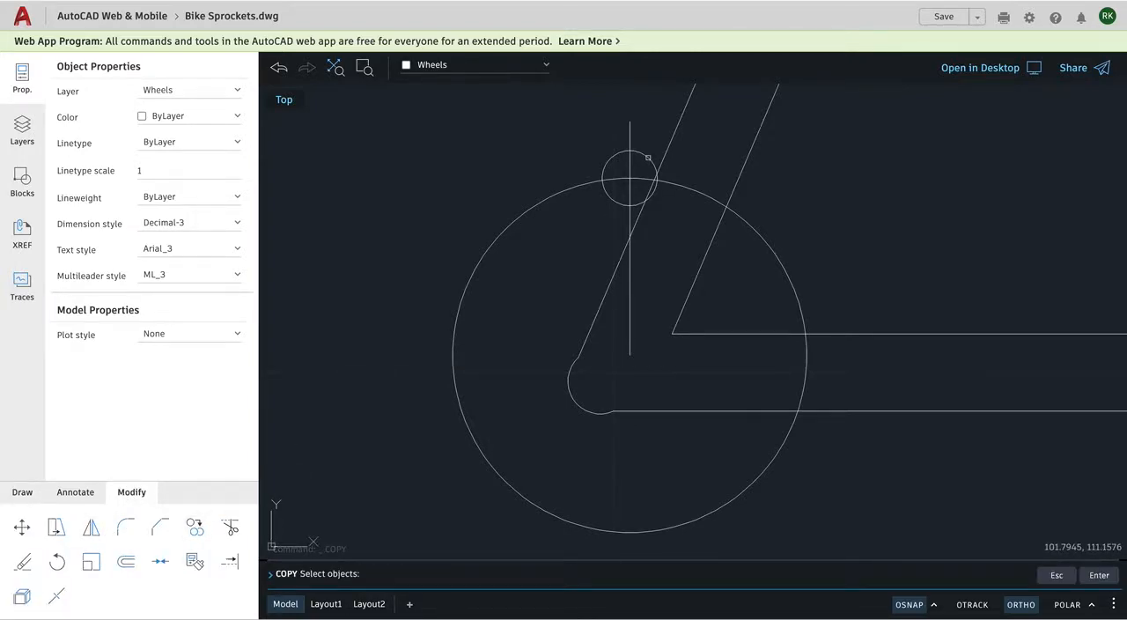
click(652, 158)
right_click(656, 138)
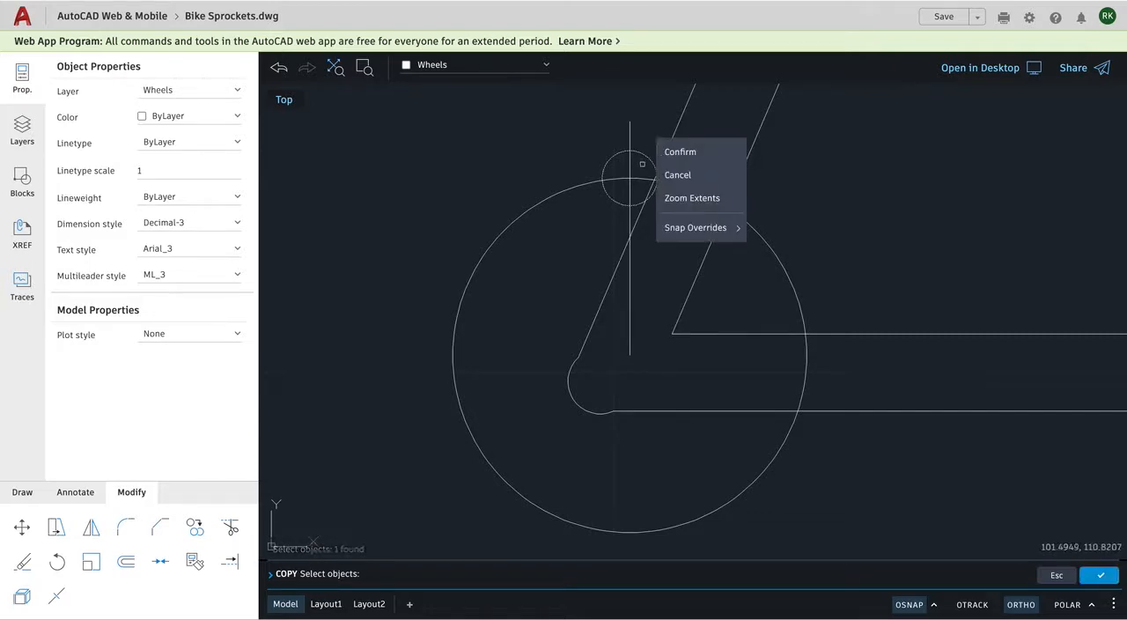
click(669, 152)
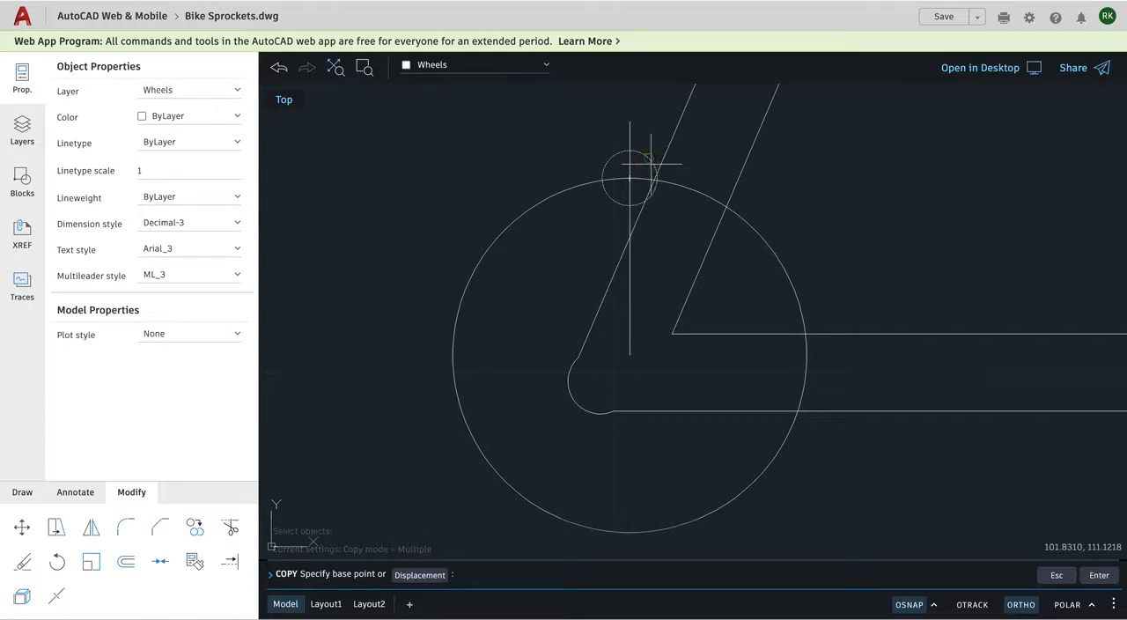
key(Escape)
key(Escape)
key(Escape)
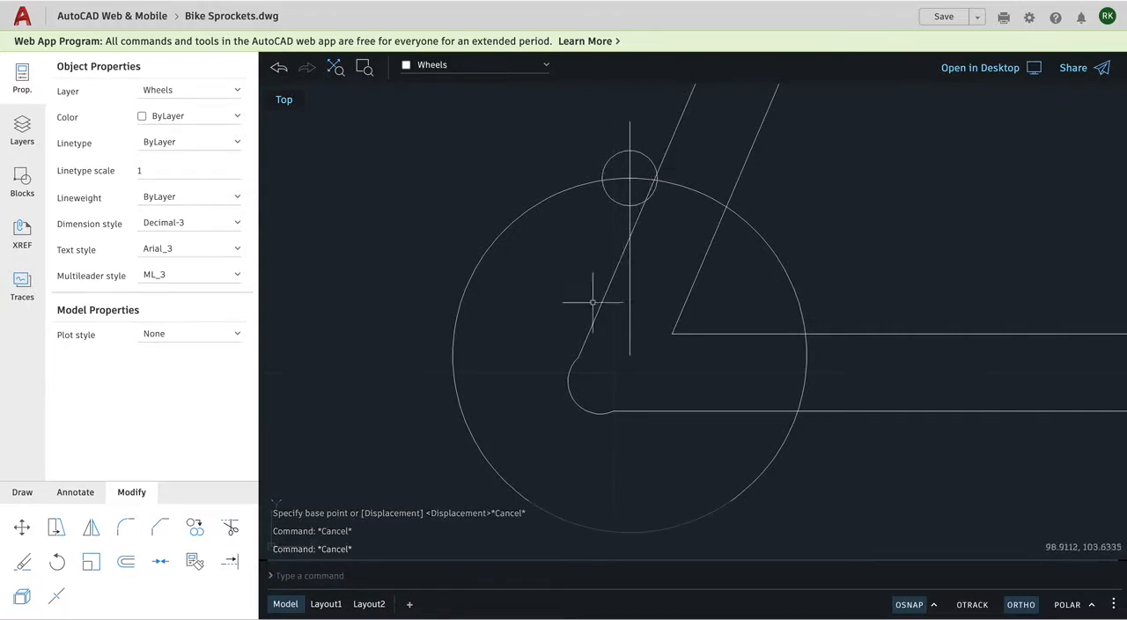
Copy the small circle from its centre horizontally about 18 units to the right, into the empty area beyond the frame tubes.
click(194, 527)
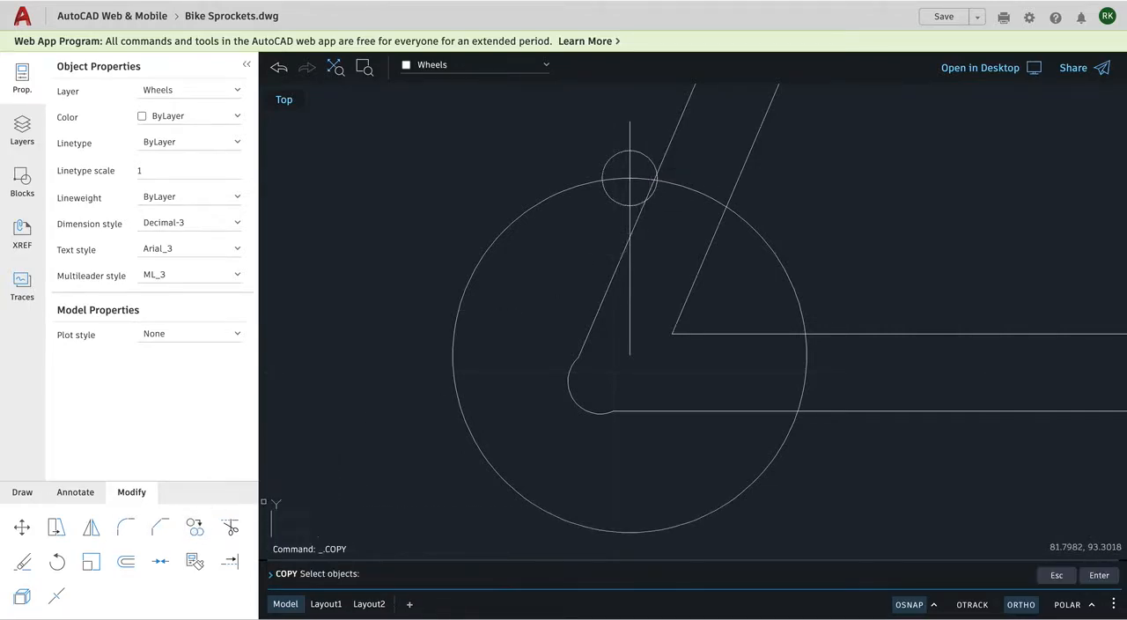
click(644, 156)
key(Return)
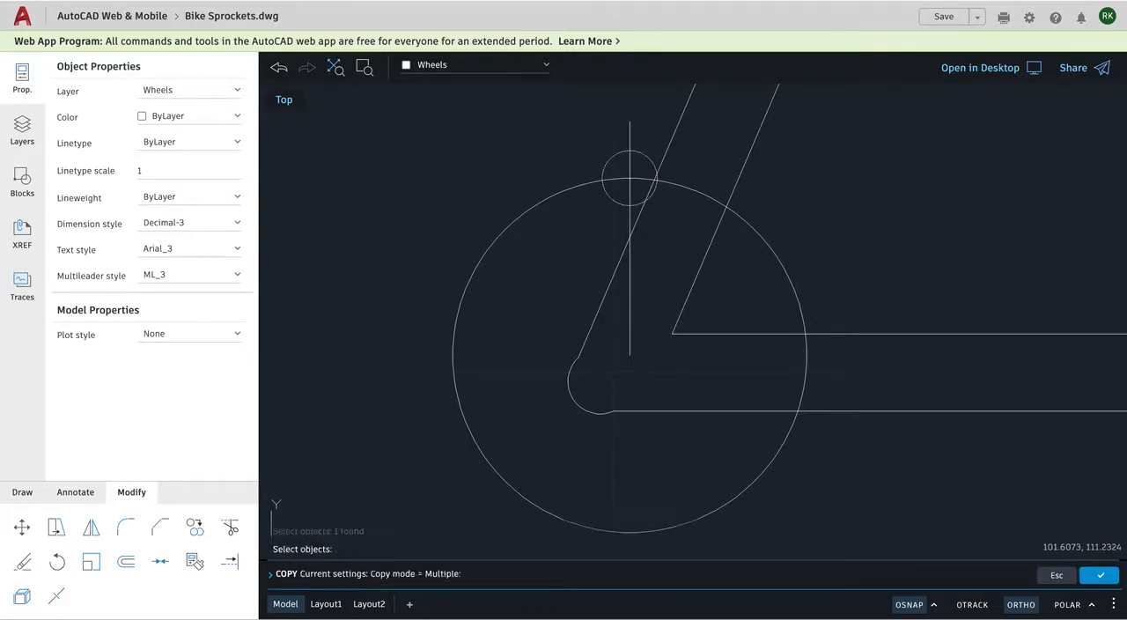
click(630, 179)
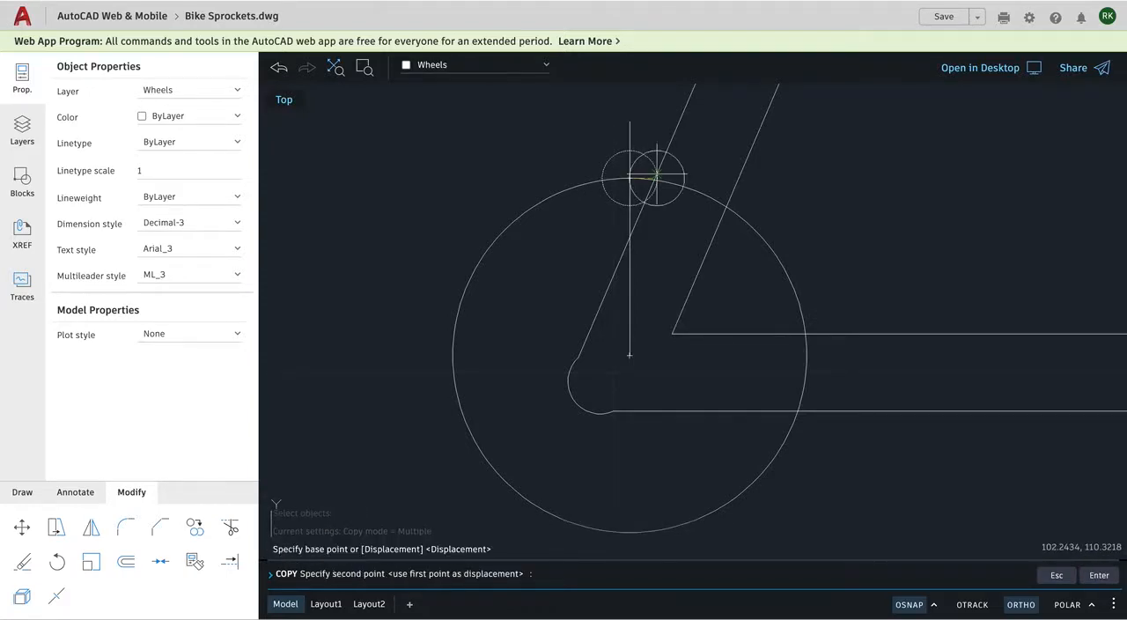
click(978, 179)
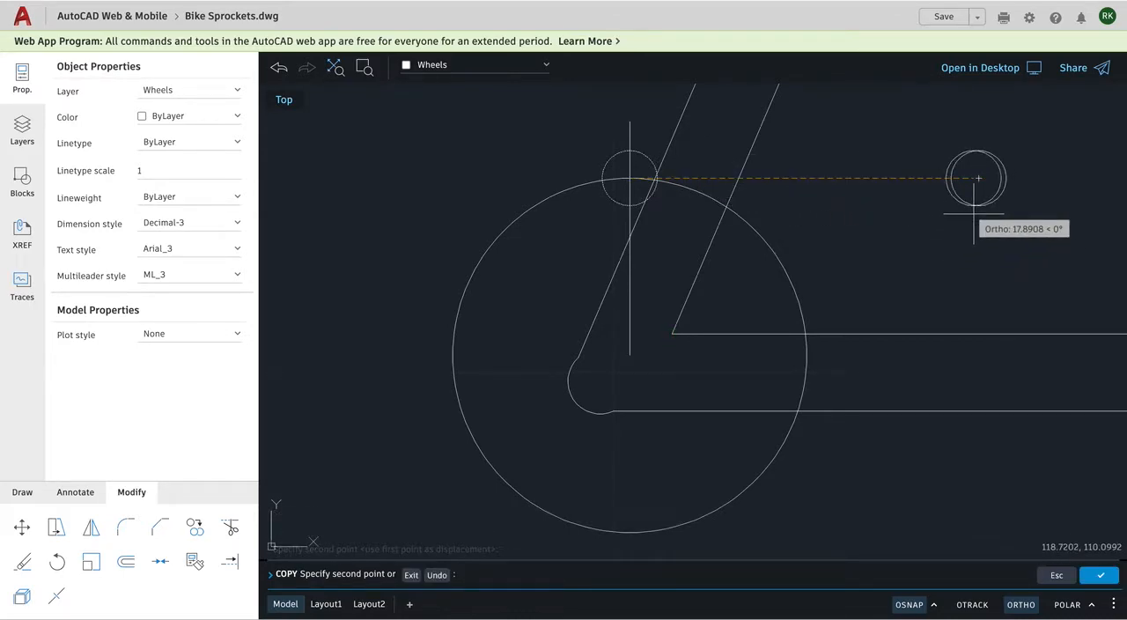
key(Return)
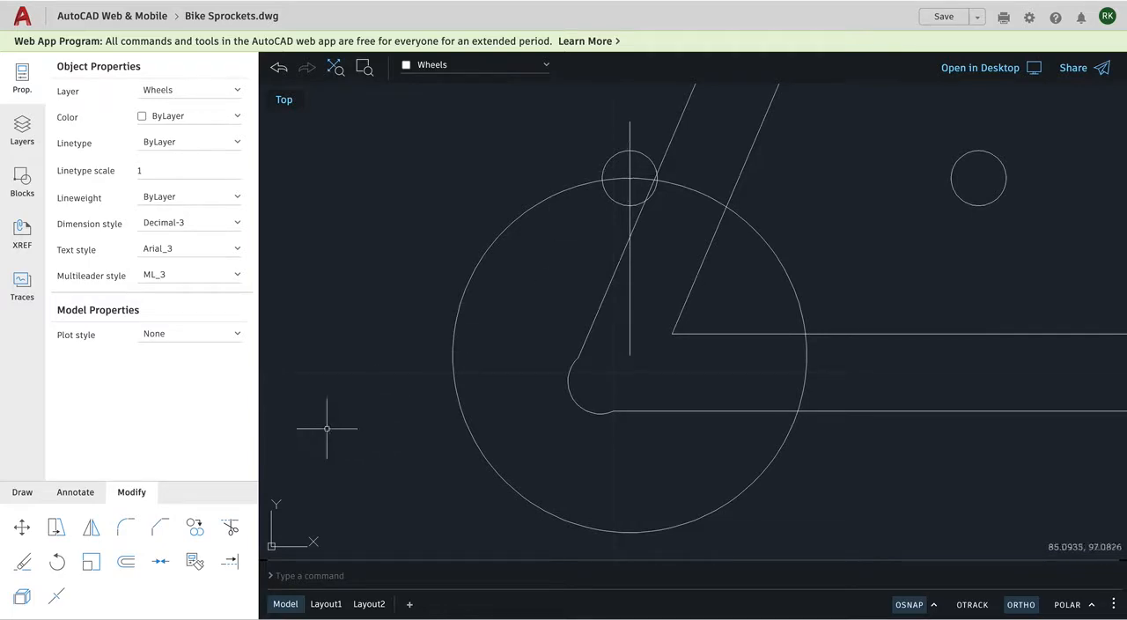
Trim away the part of the small circle outside the rear sprocket circle, leaving only the inner half as a tooth gap.
click(230, 526)
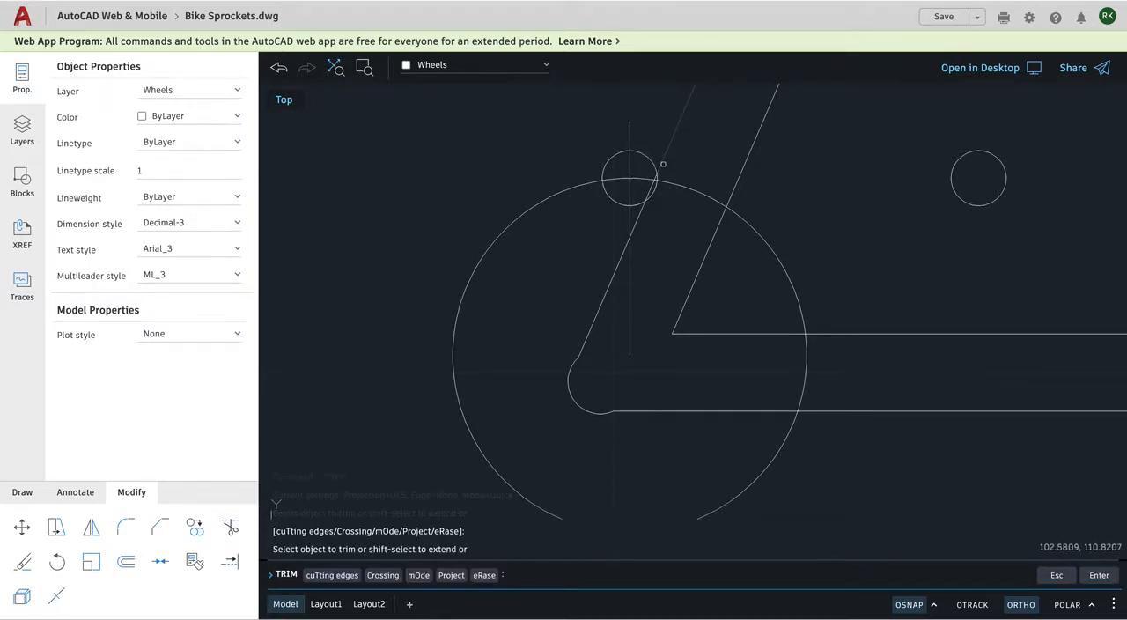
scroll(650, 158, up, 2)
scroll(647, 153, up, 3)
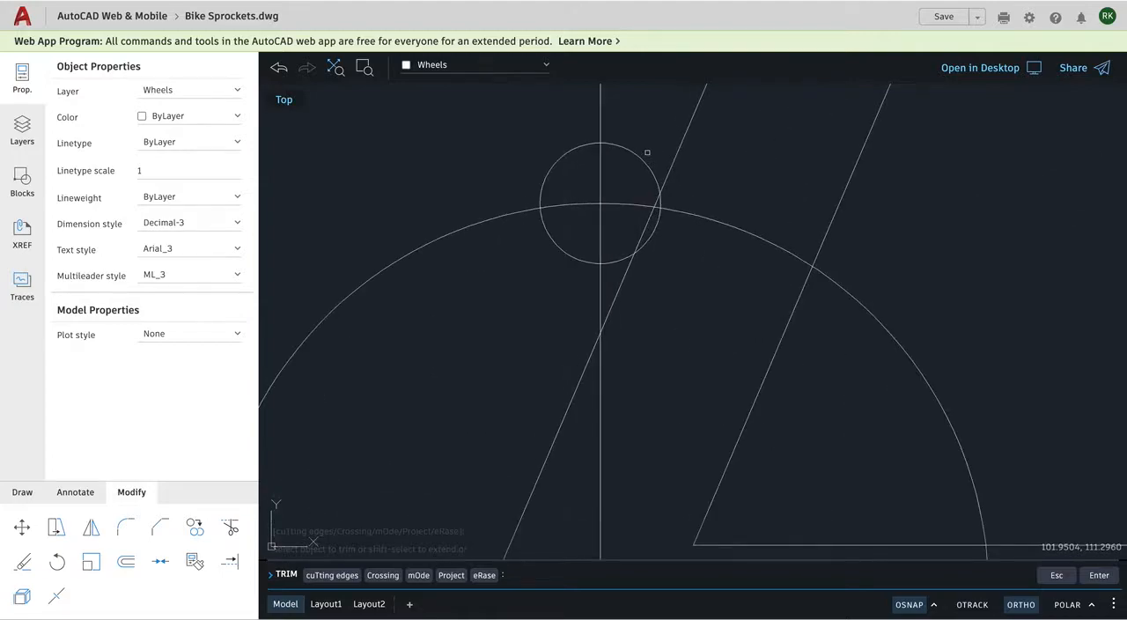
click(665, 218)
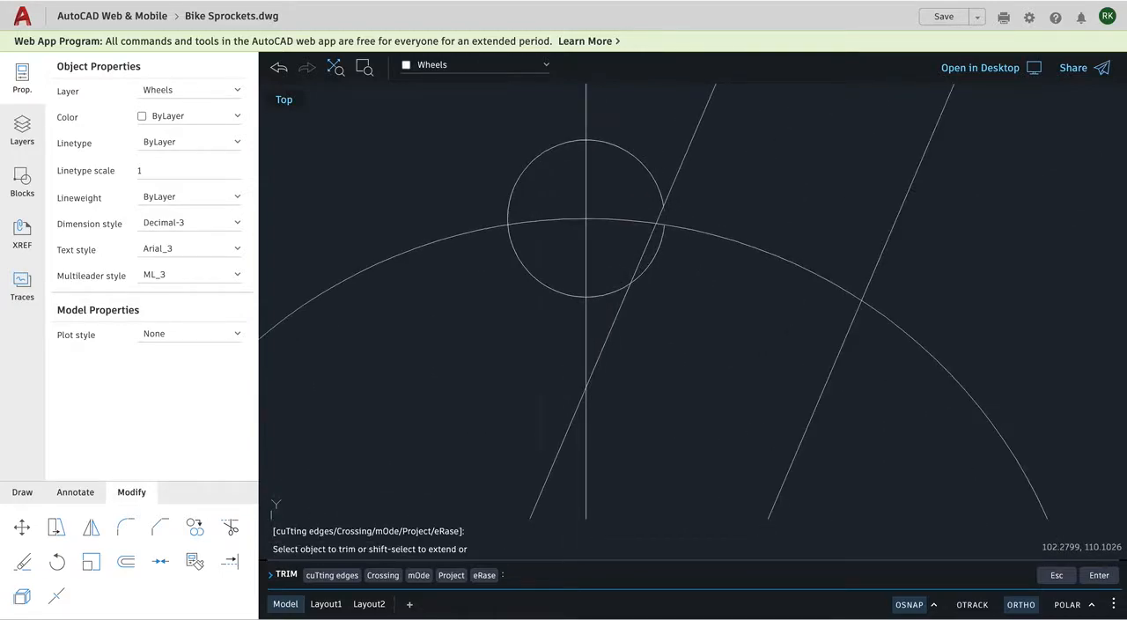
click(651, 177)
click(547, 148)
scroll(543, 230, down, 1)
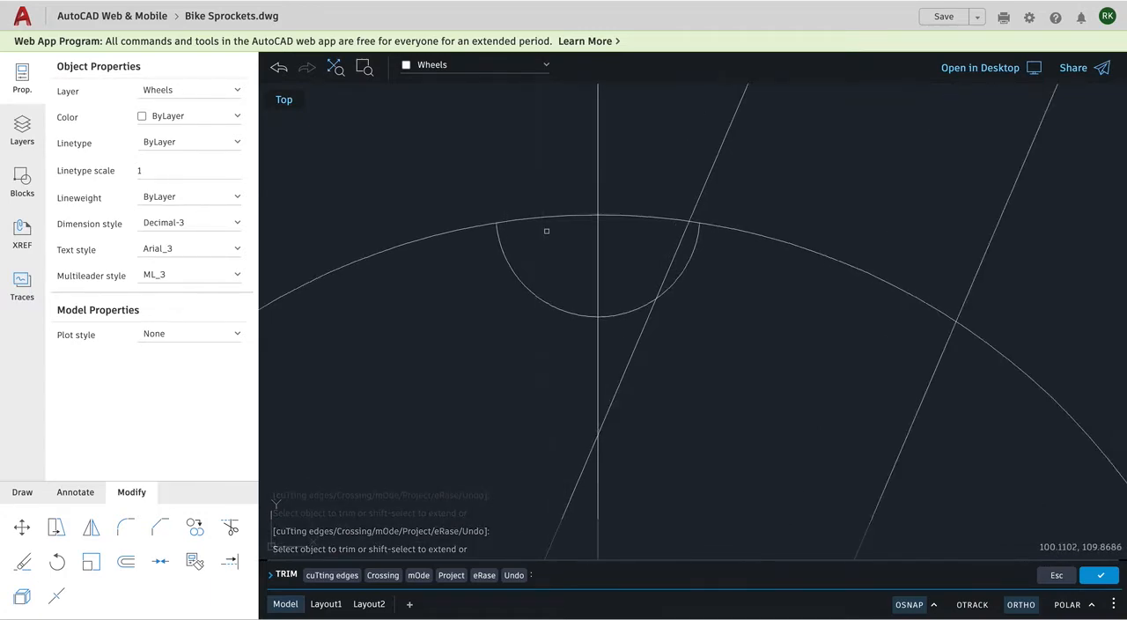
scroll(544, 230, down, 3)
scroll(546, 230, down, 2)
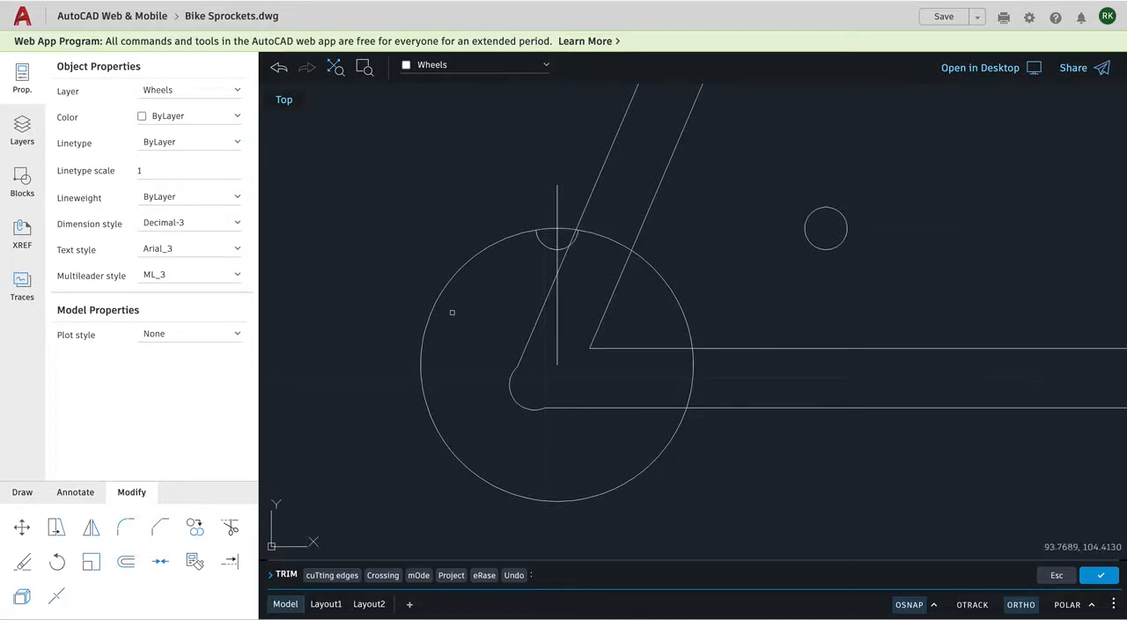
key(Return)
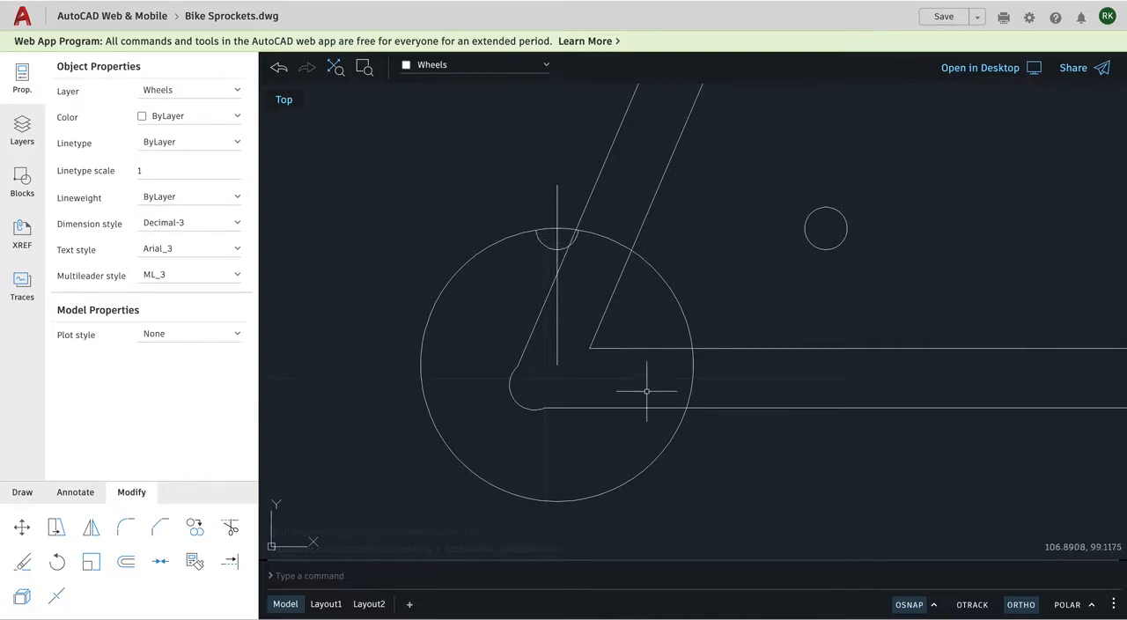
Create a polar array of the trimmed half-circle arc around the rear sprocket's centre with a fill angle of 360 degrees.
click(22, 494)
click(56, 560)
click(56, 563)
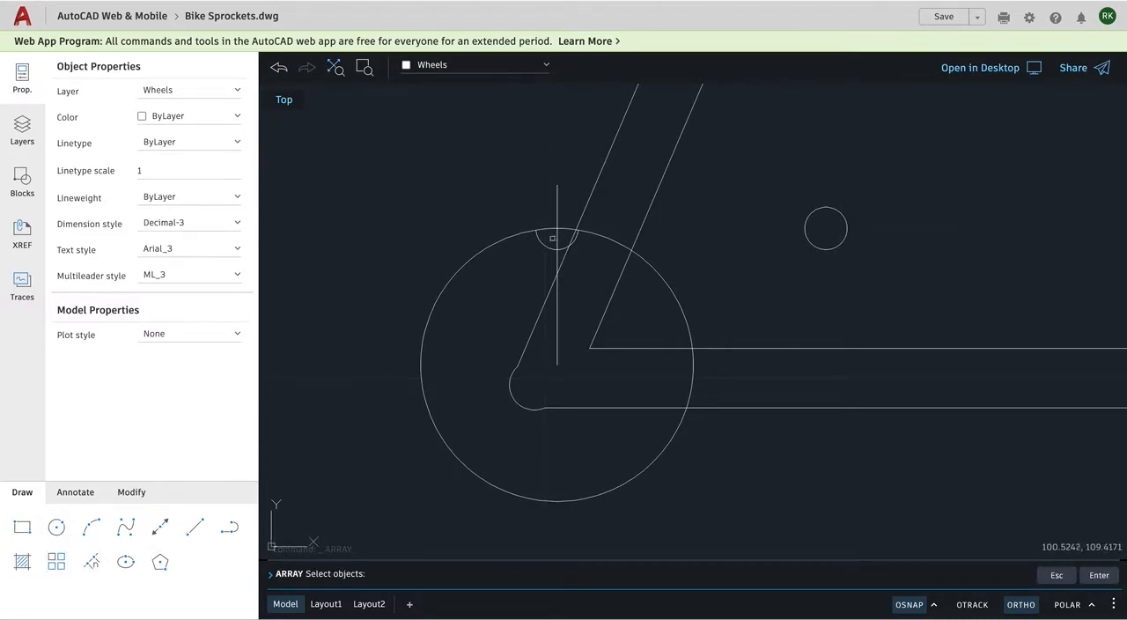
click(542, 242)
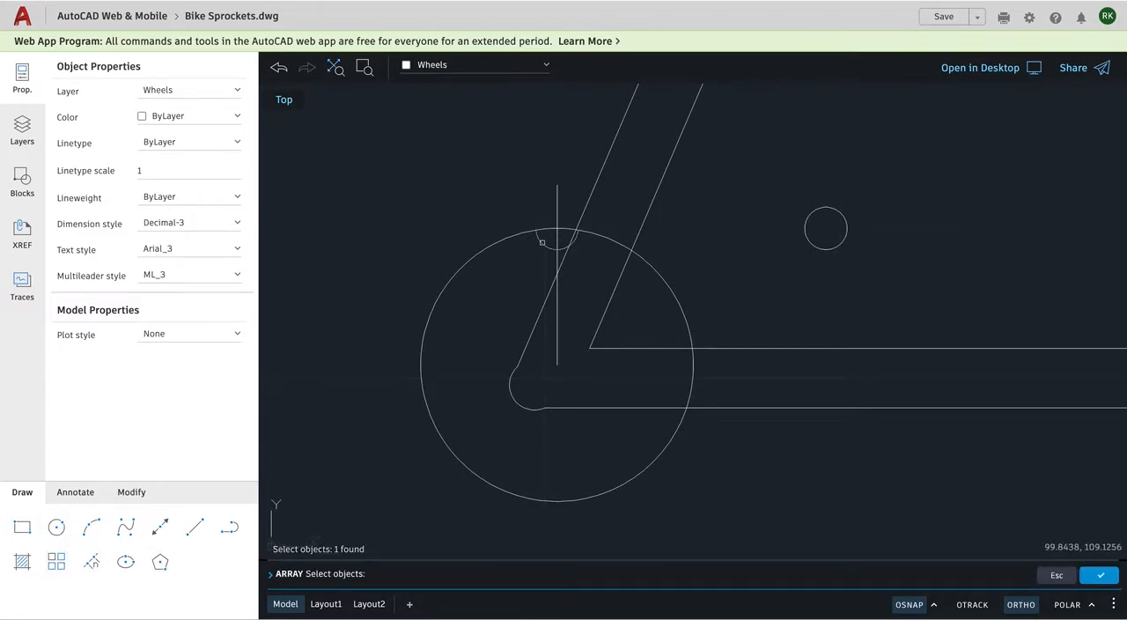
key(Return)
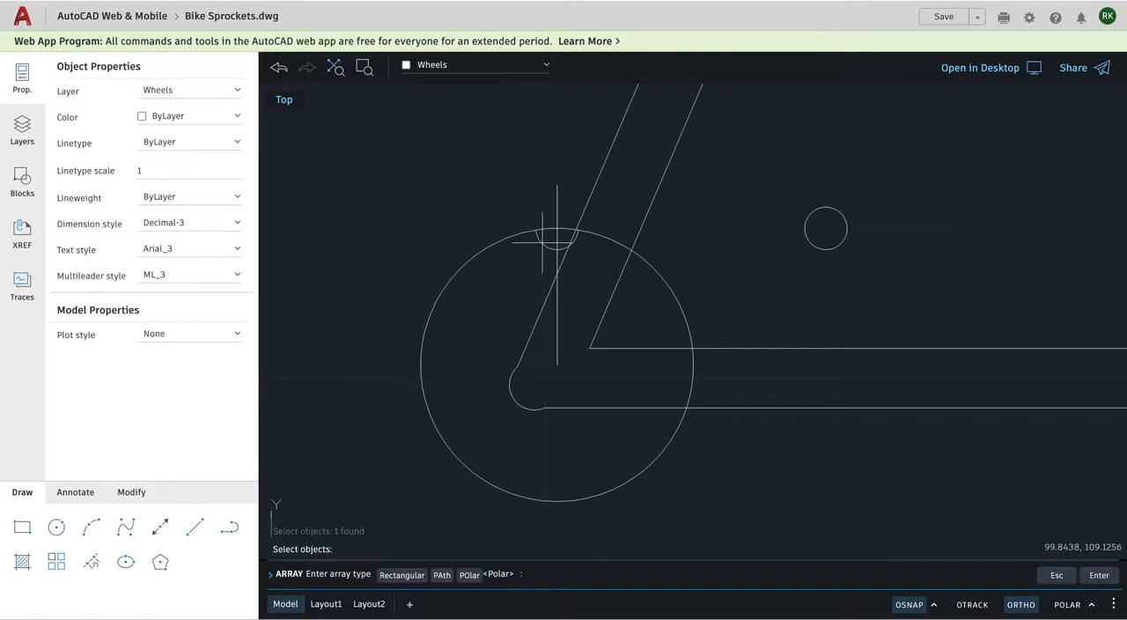
click(470, 575)
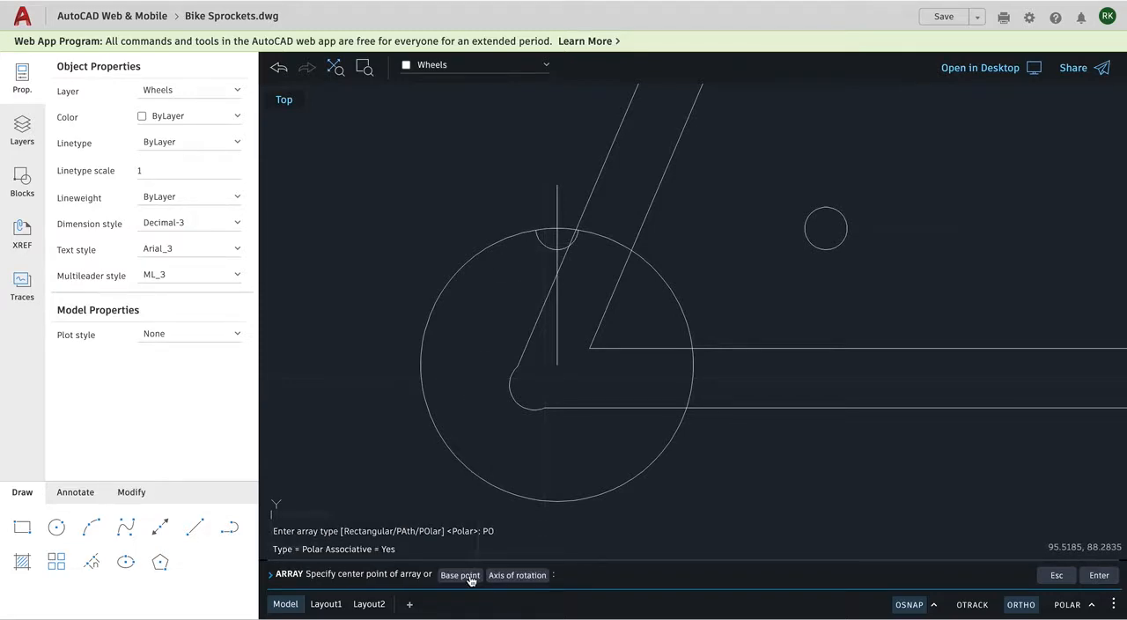
click(556, 364)
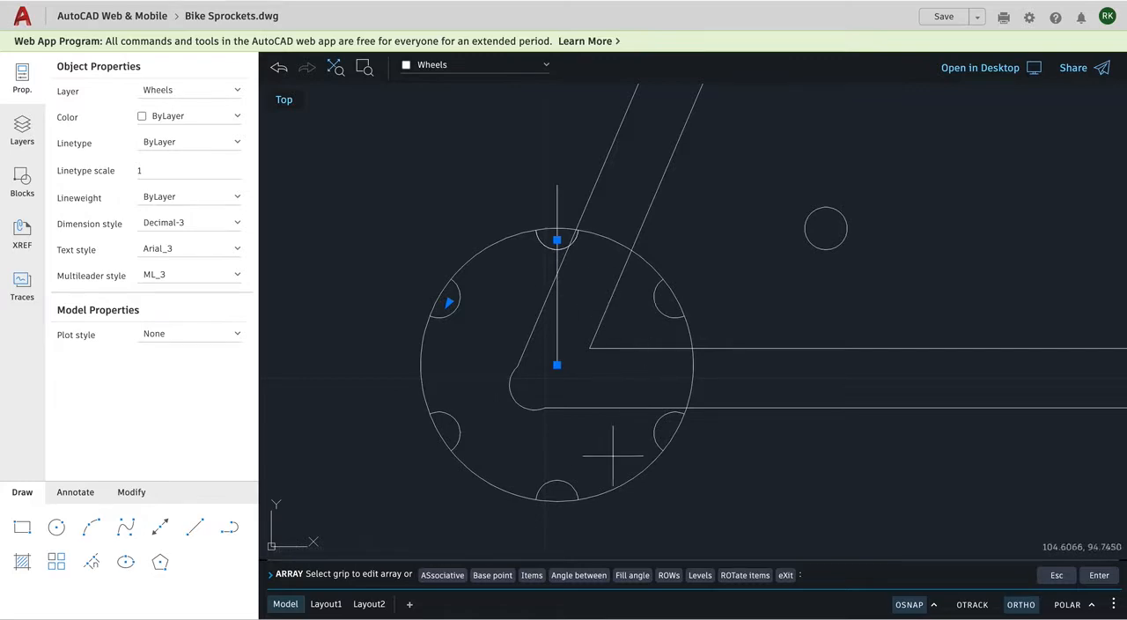
click(632, 575)
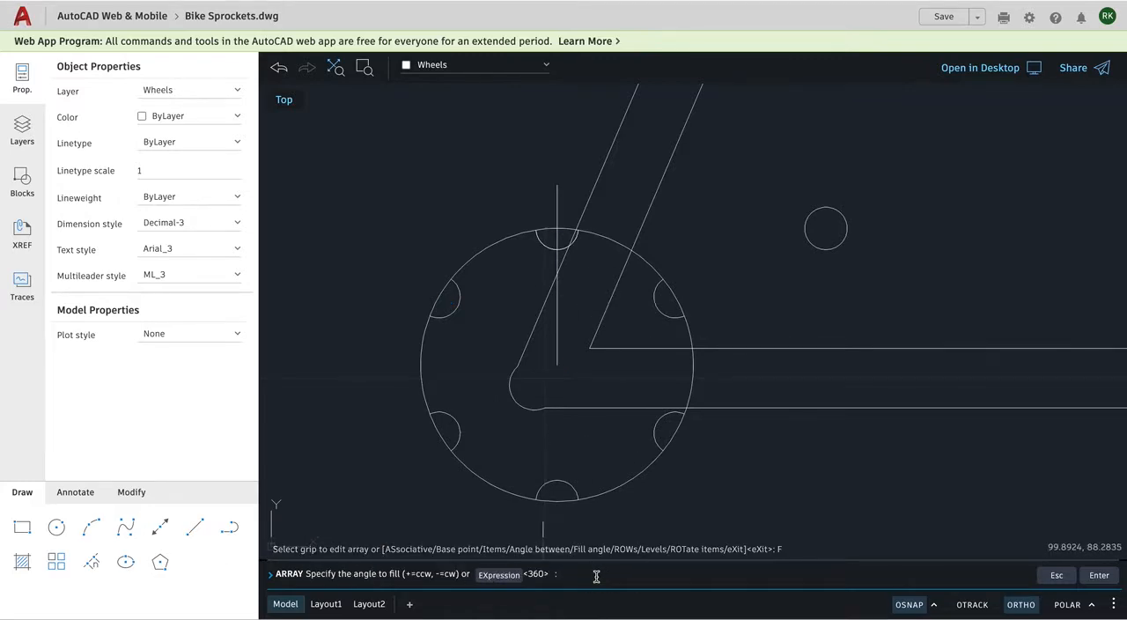
text(360)
key(Return)
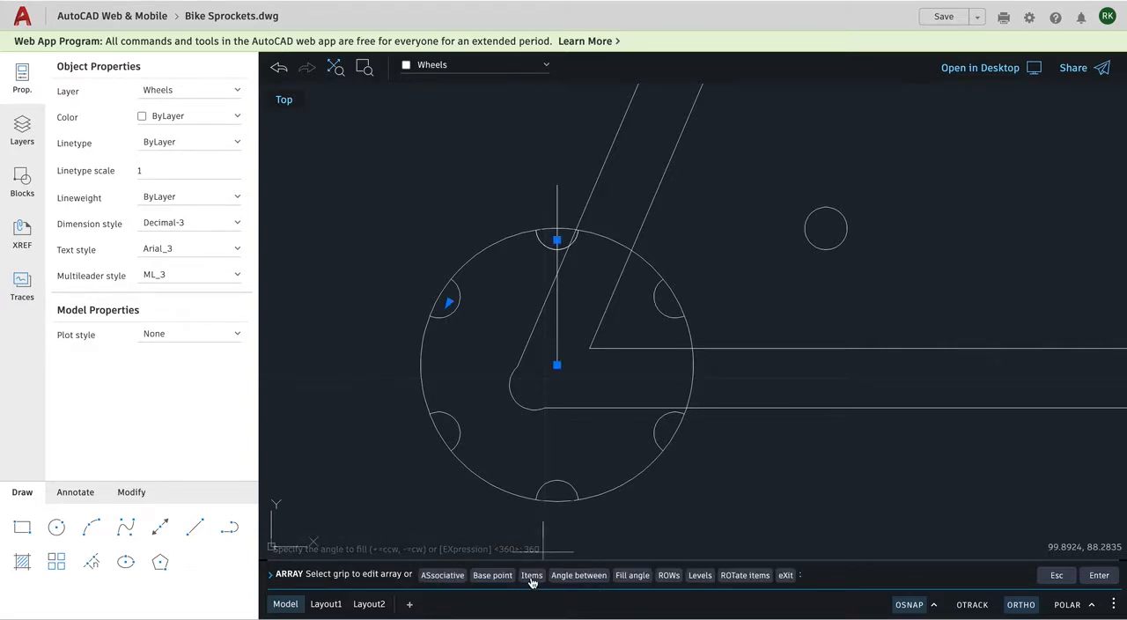
Try 30 and then 20 items for the polar array of arcs around the rear sprocket.
click(532, 575)
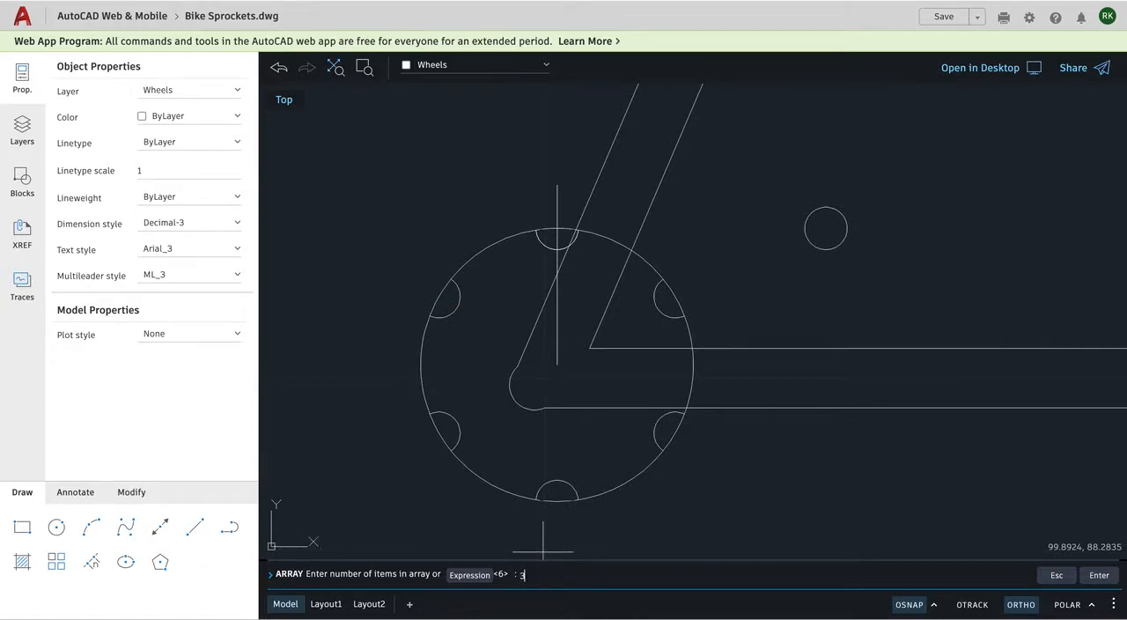
text(30)
key(Return)
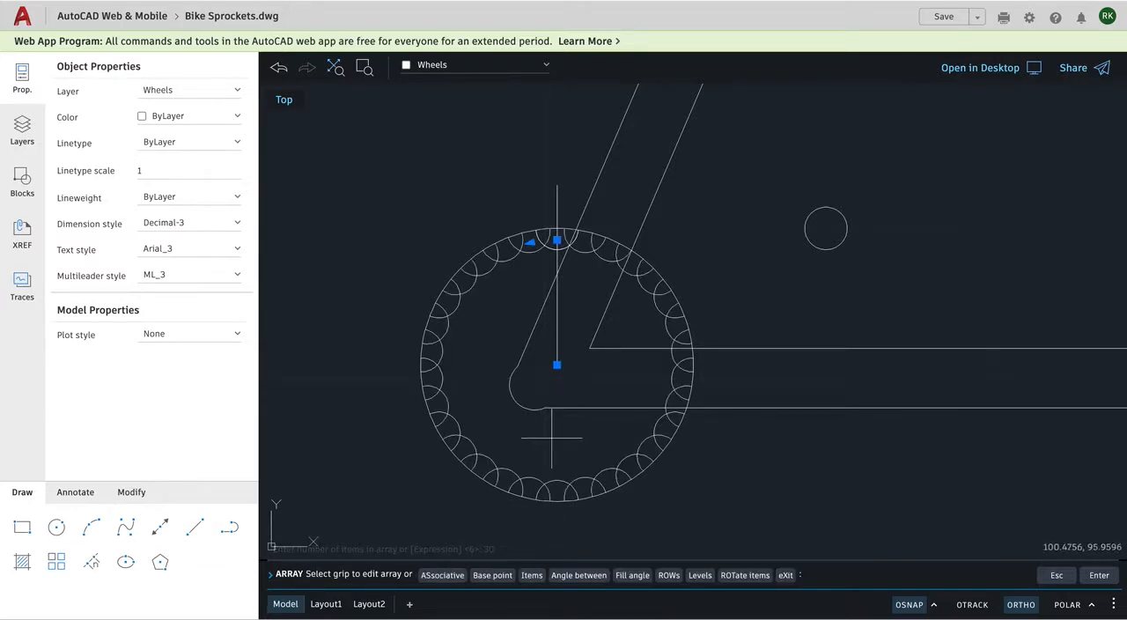
click(532, 577)
text(20)
key(Return)
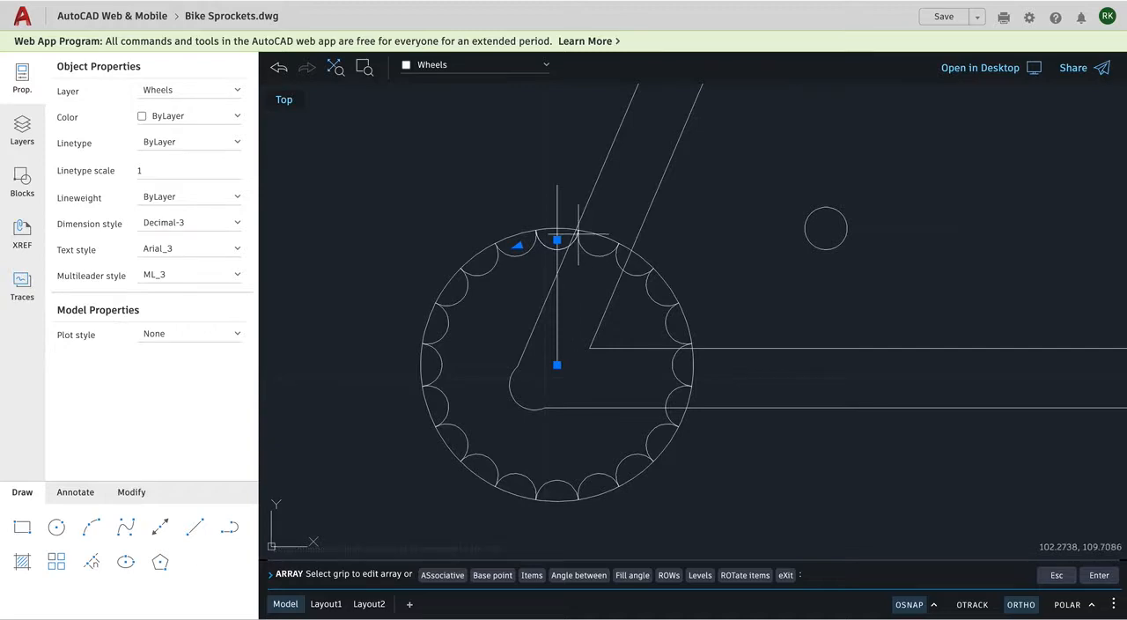
Set the polar array to 19 items, leaving narrow gaps between neighbouring arcs, and finish the array.
scroll(571, 261, up, 1)
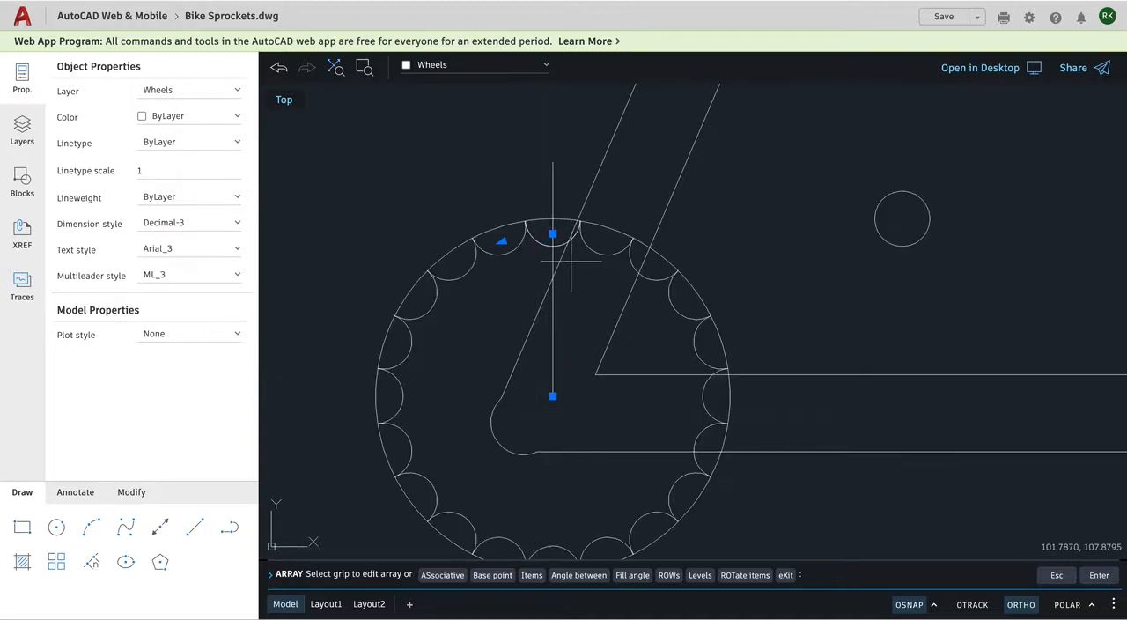
click(525, 576)
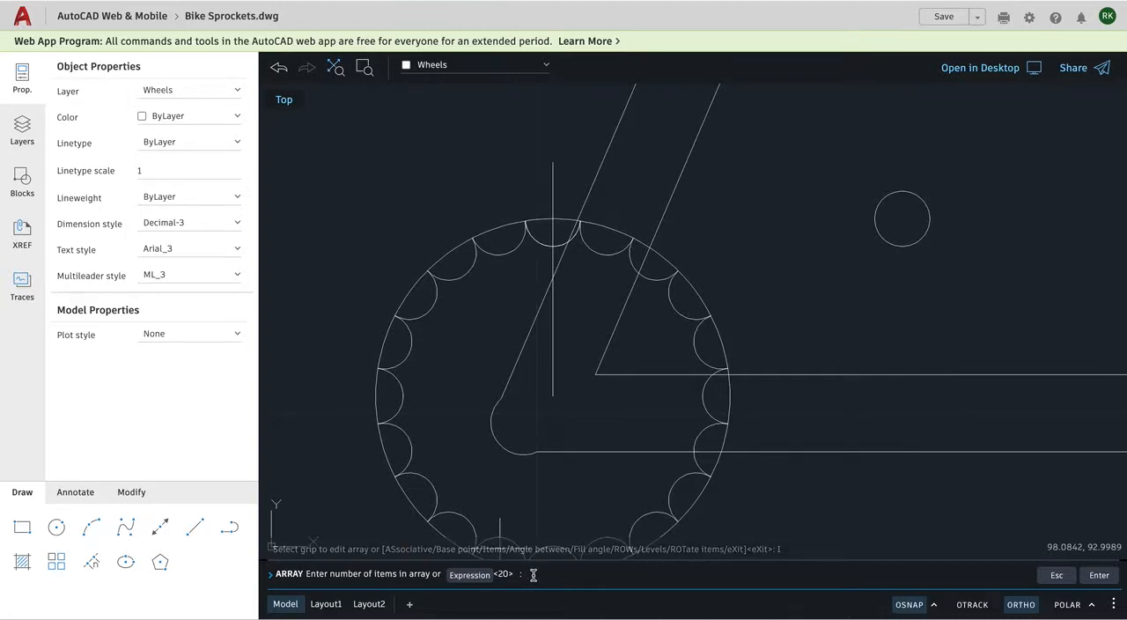
key(Return)
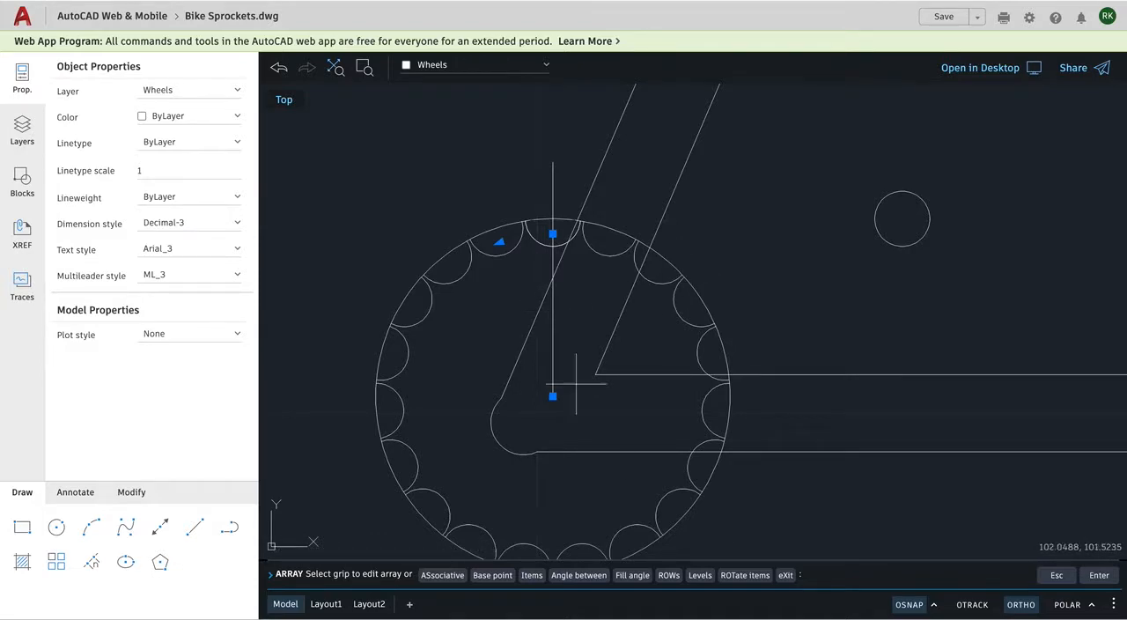
click(785, 576)
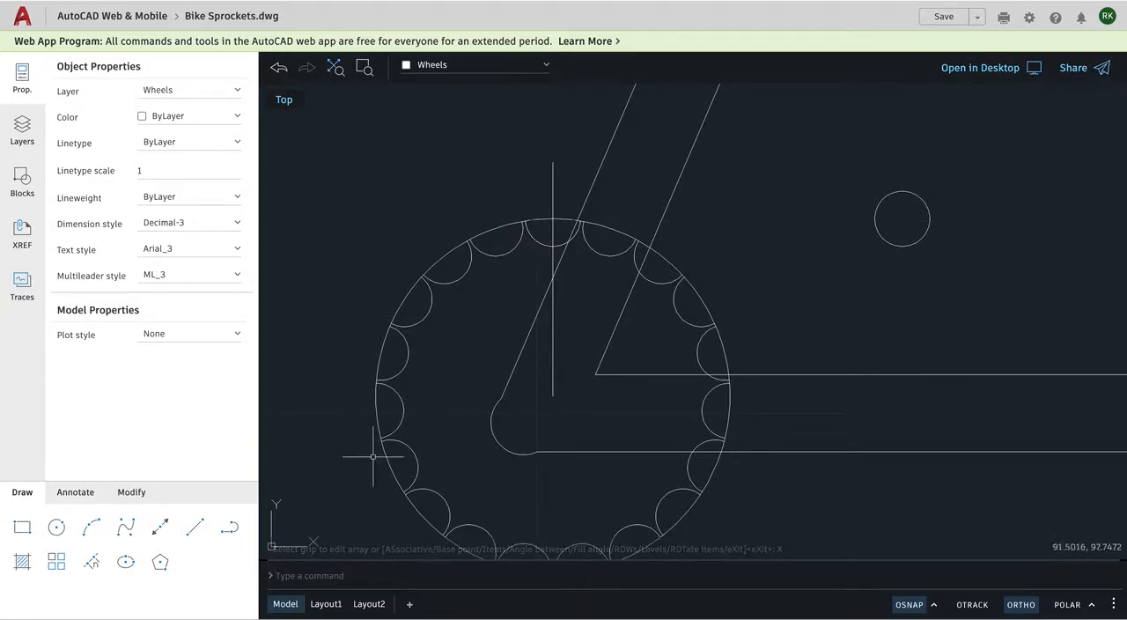
Trim the rear sprocket circle's segments that span the arrayed arcs along its upper right and right side.
click(125, 525)
click(132, 494)
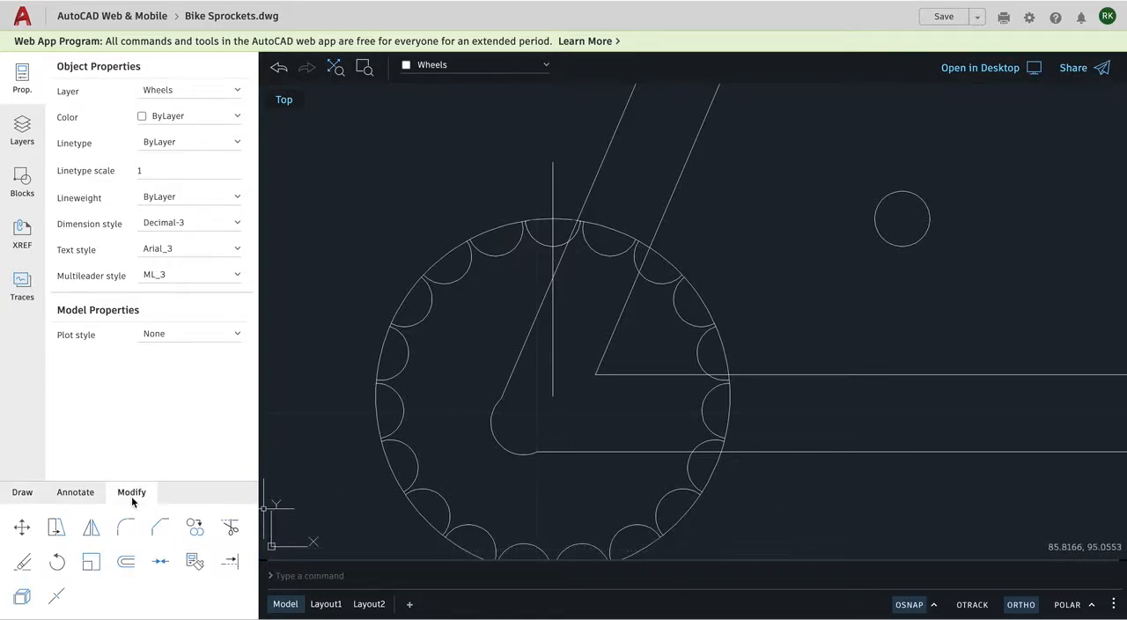
click(230, 527)
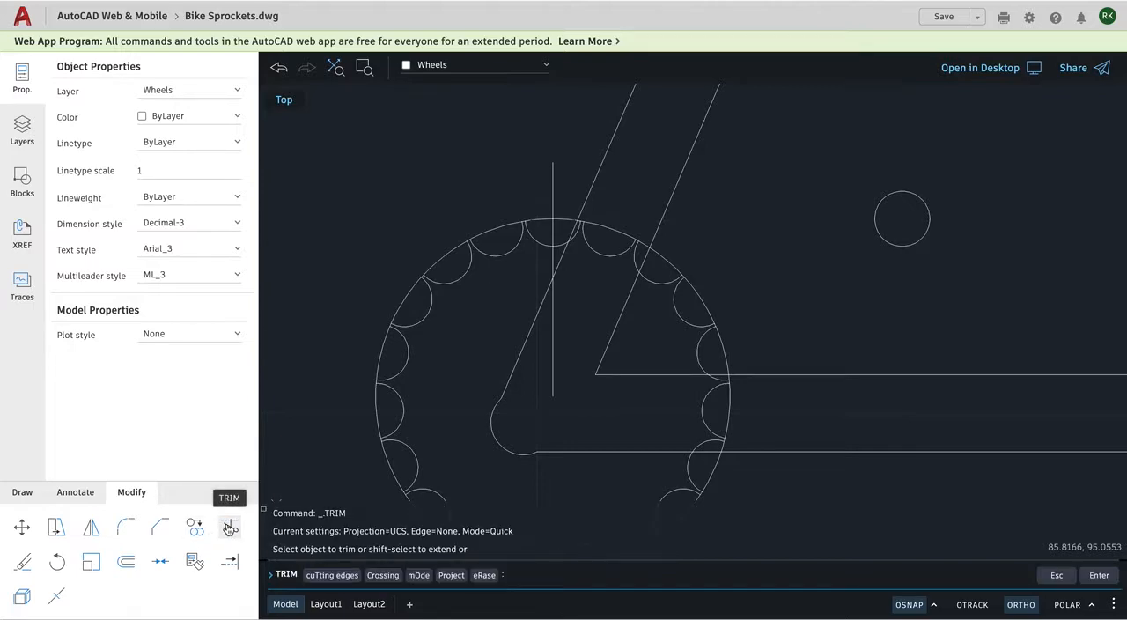
click(579, 221)
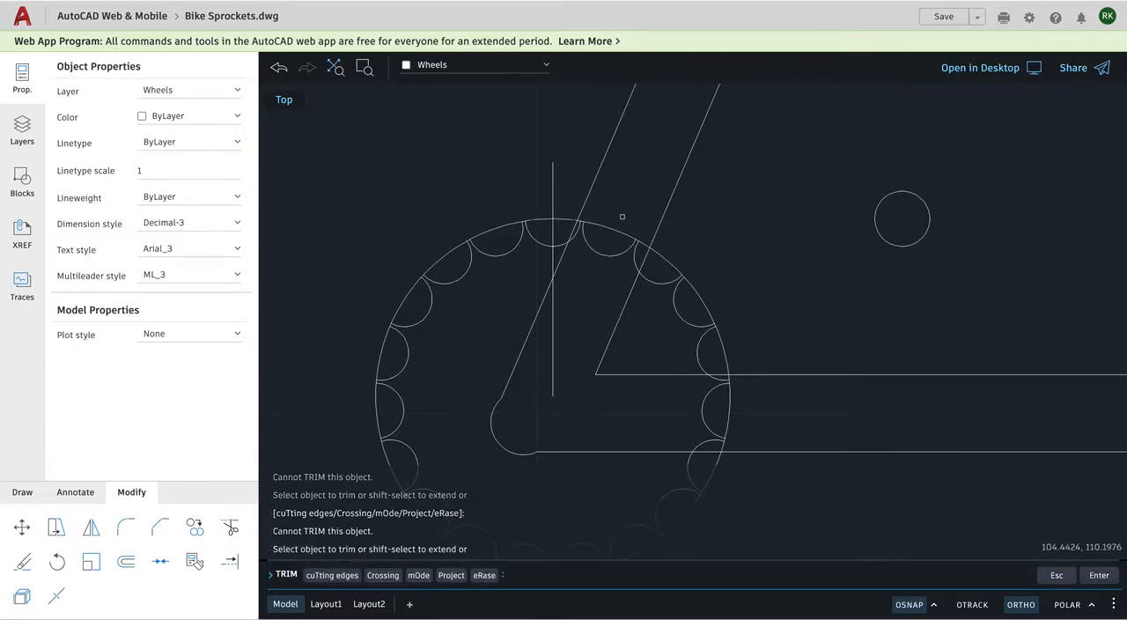
click(615, 229)
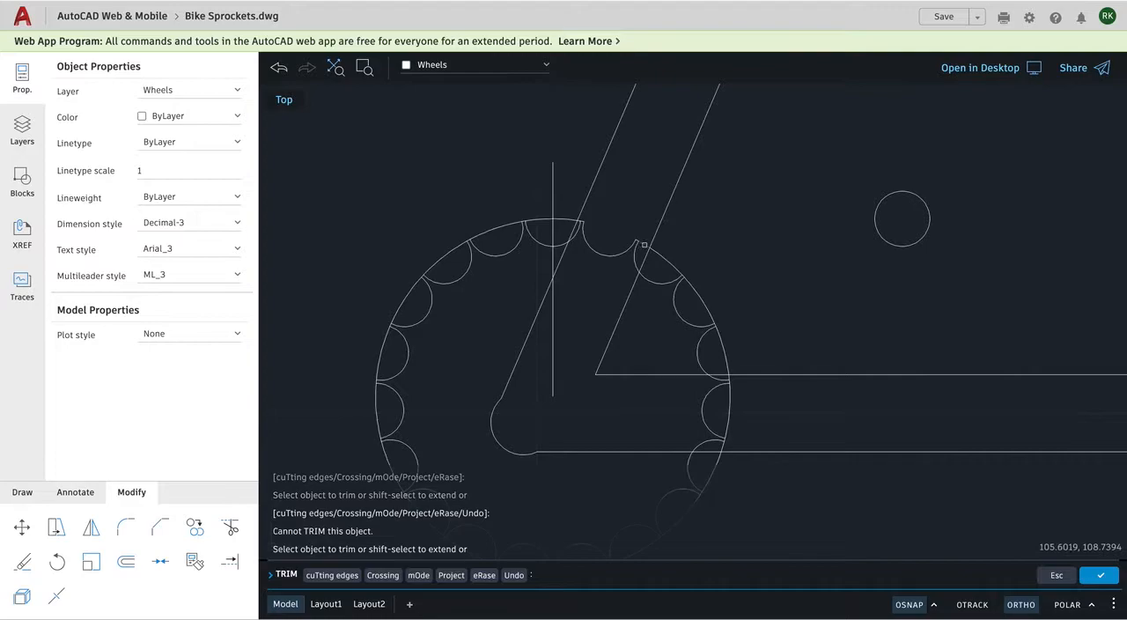
click(697, 290)
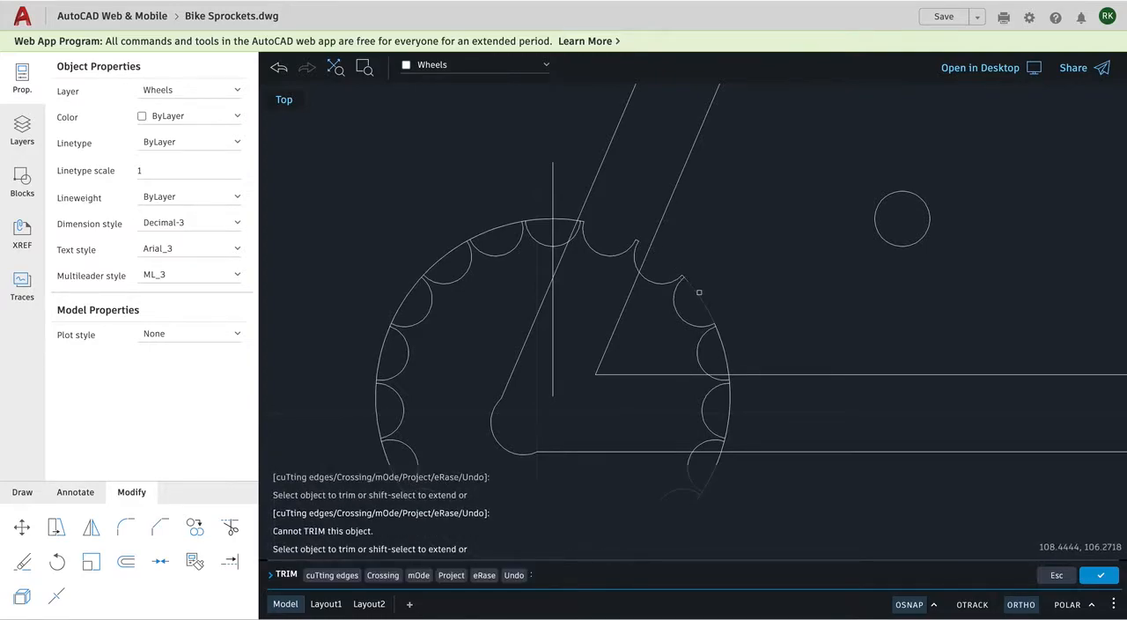
click(724, 341)
click(724, 341)
click(725, 354)
key(Return)
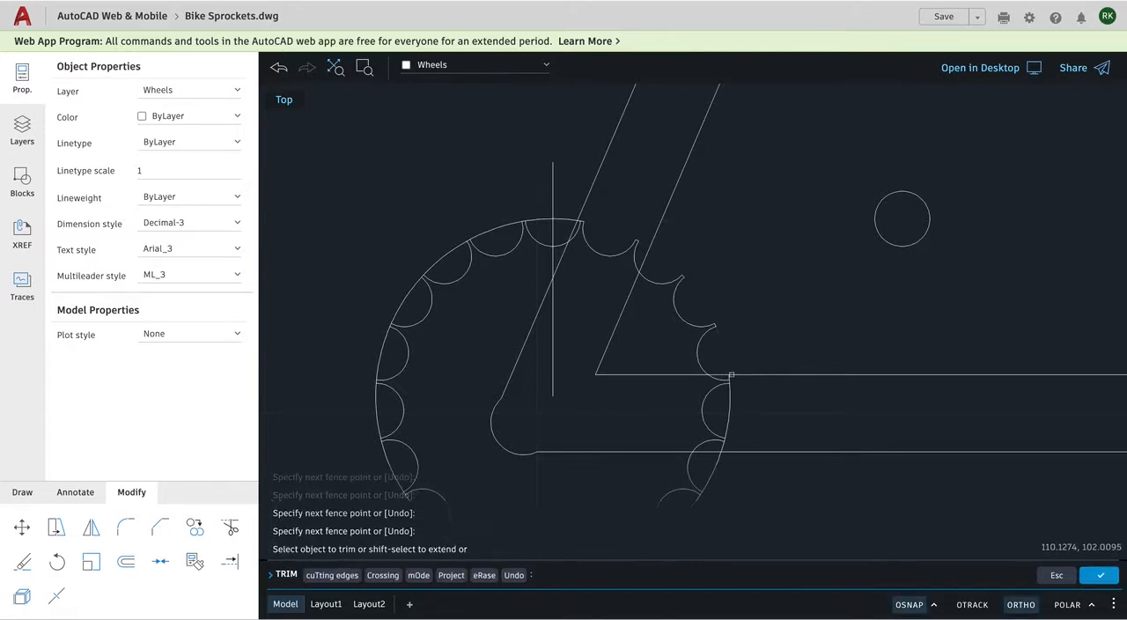
click(731, 404)
Trim the circle segments across the arcs at the rear sprocket's top and down its left side.
click(526, 224)
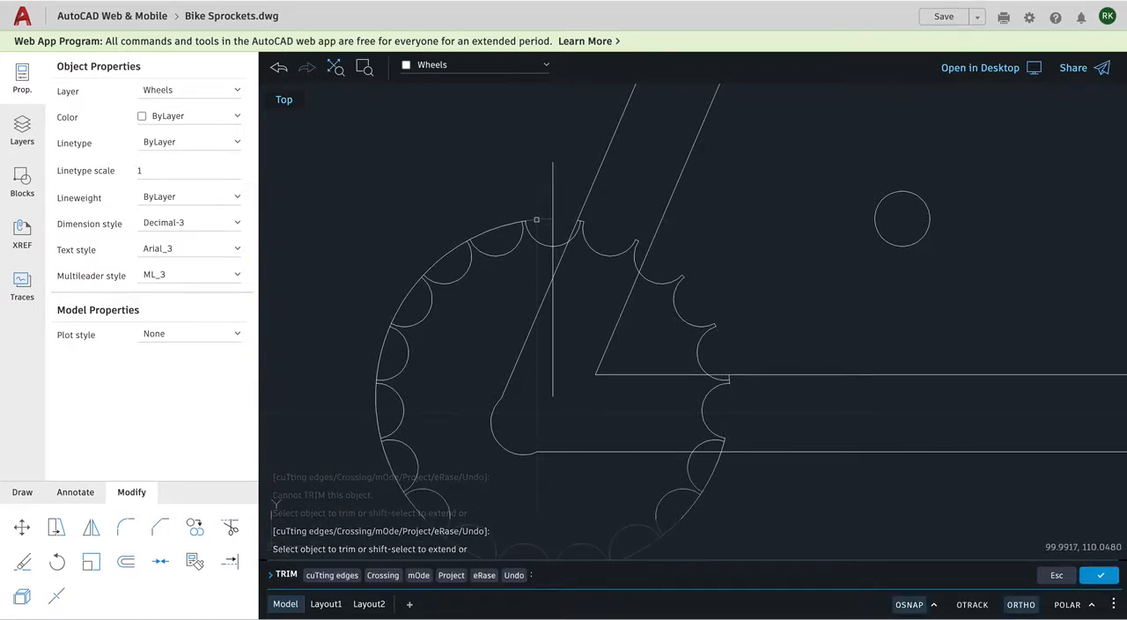
click(527, 224)
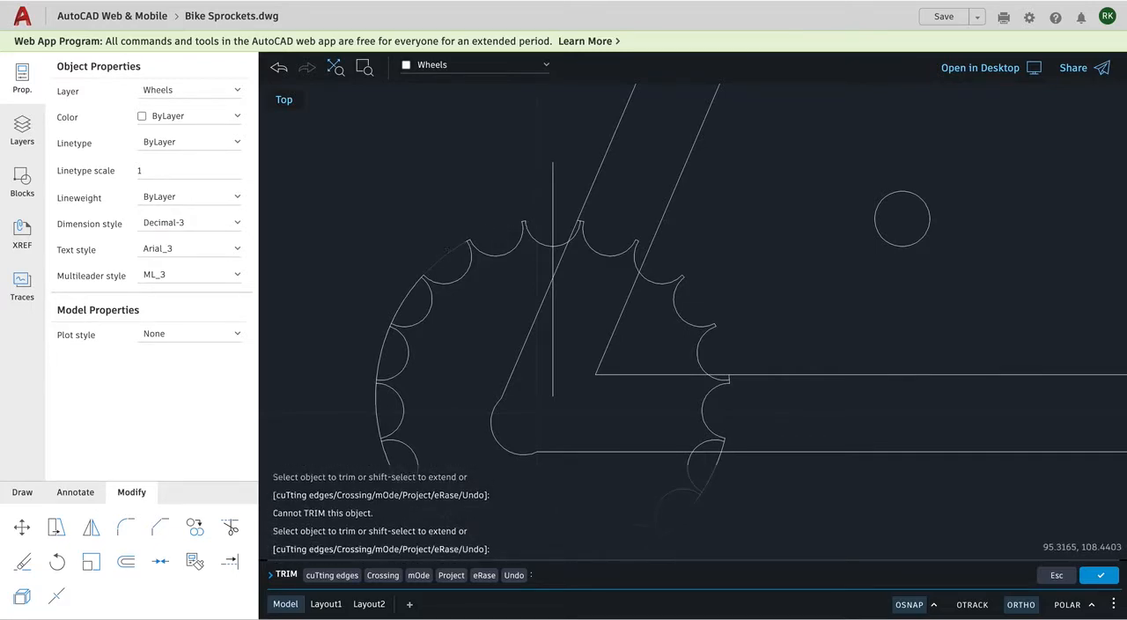
drag(383, 352, 376, 389)
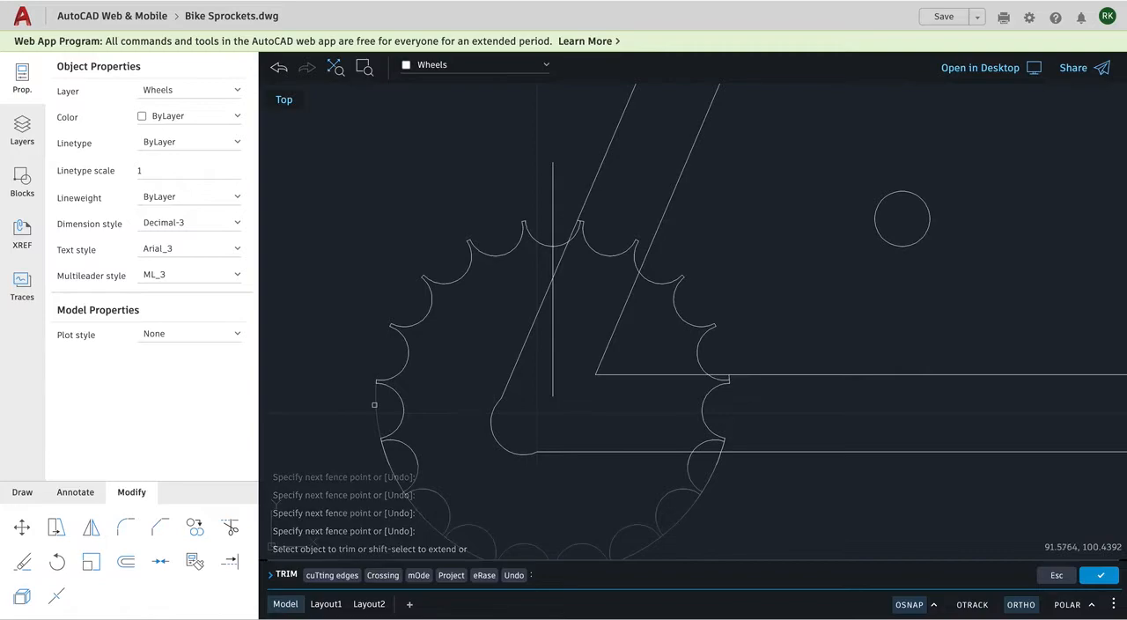
Trim the remaining circle segments across the arcs along the rear sprocket's lower half, leaving only the narrow tooth tips.
scroll(503, 147, down, 5)
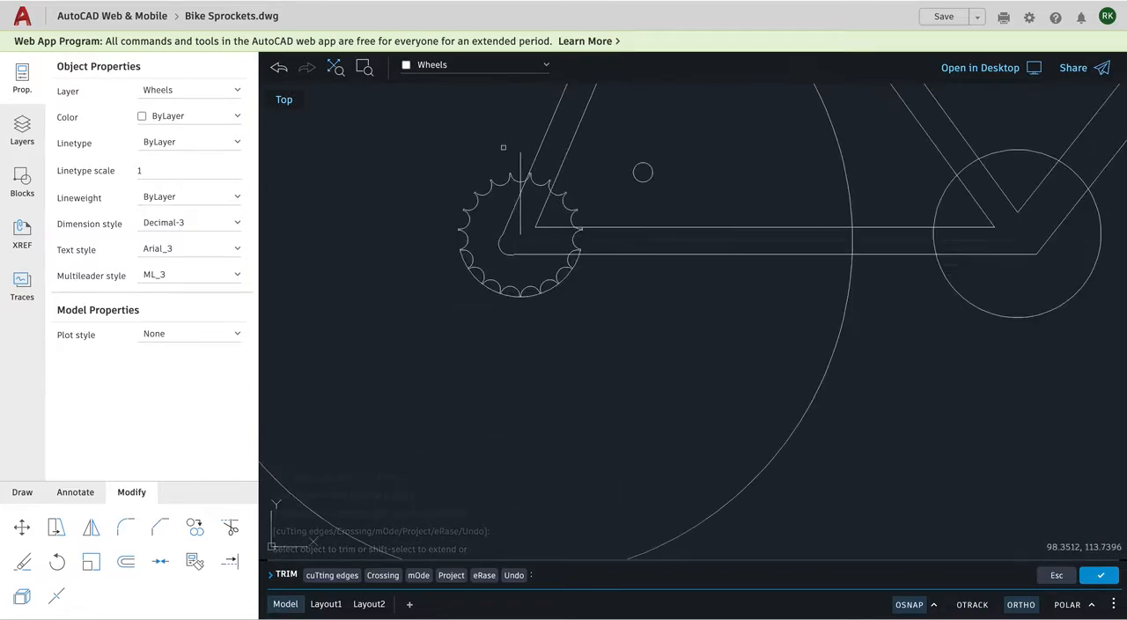
scroll(489, 268, up, 4)
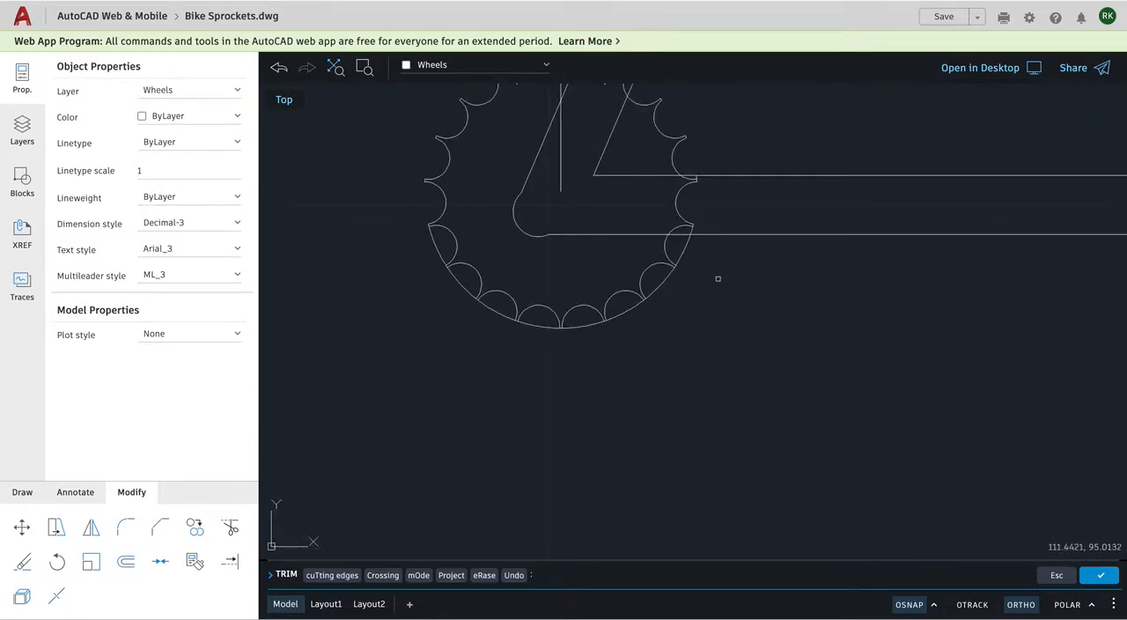
click(690, 222)
scroll(685, 223, up, 2)
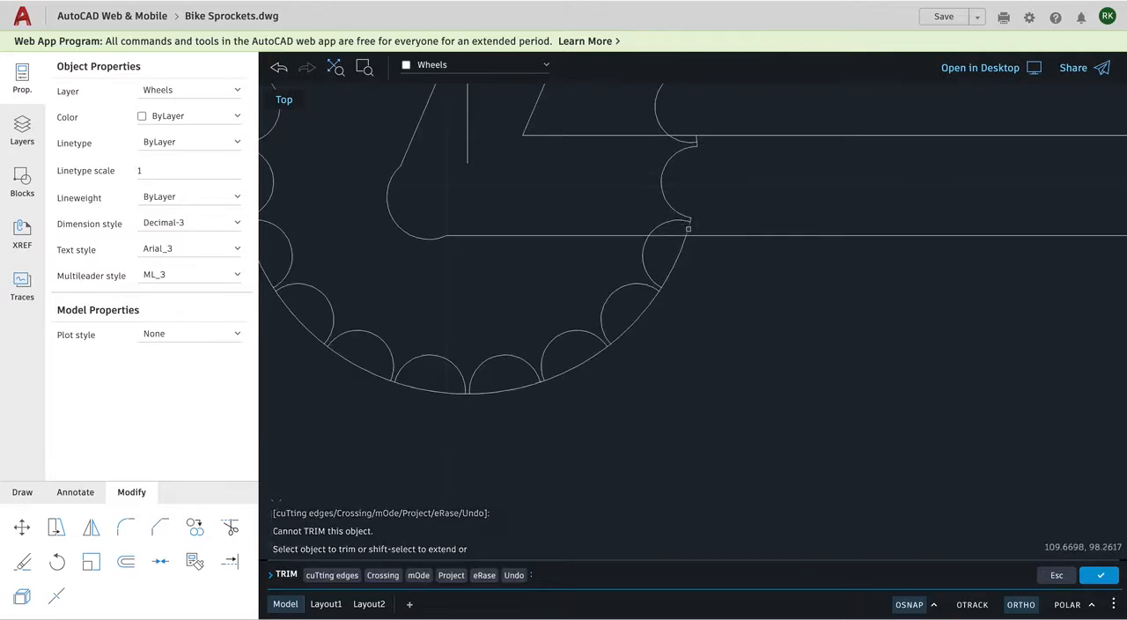
drag(639, 299, 644, 310)
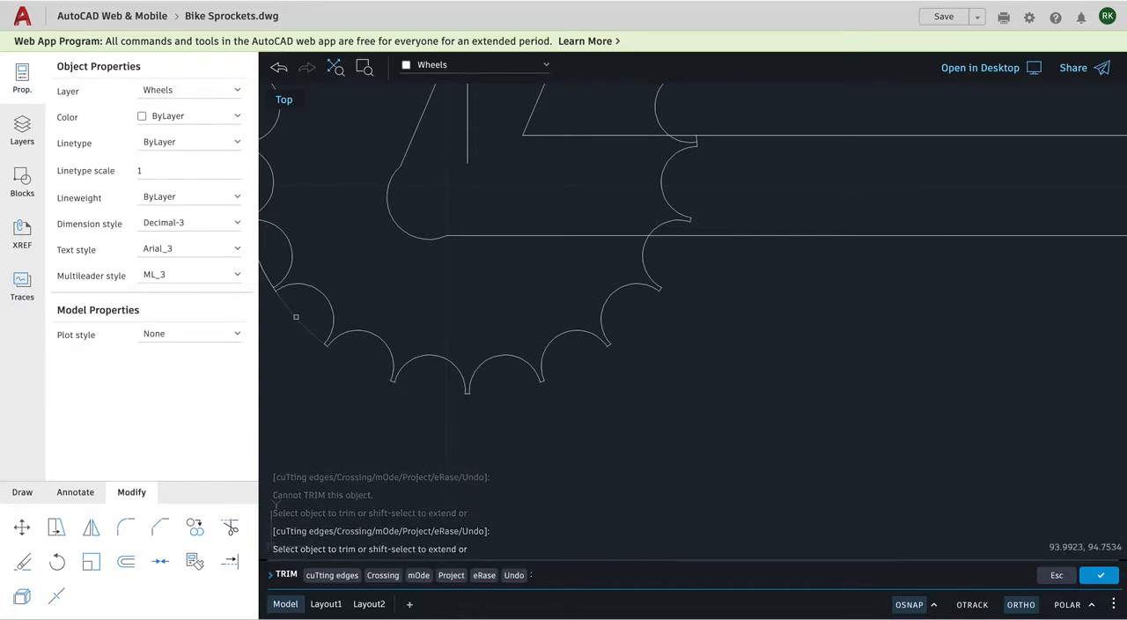
click(296, 316)
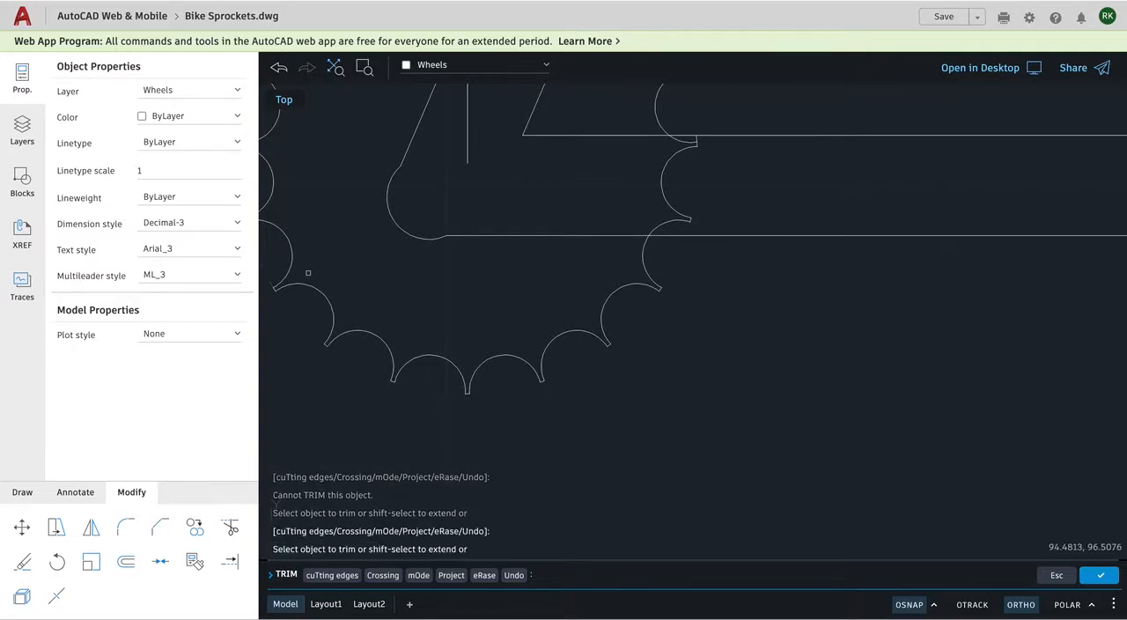
mouse_move(668, 326)
middle_down()
mouse_move(740, 343)
mouse_move(893, 431)
middle_up()
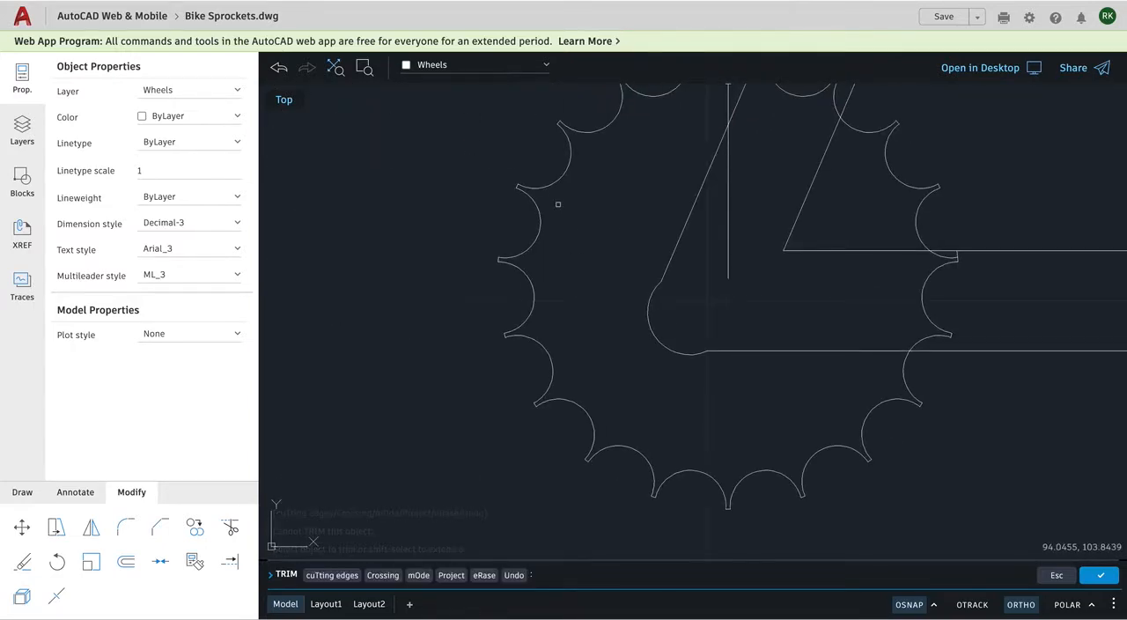
Trim the leftover circle stub beside the frame line at the rear sprocket's top tooth and finish trimming.
scroll(687, 236, down, 3)
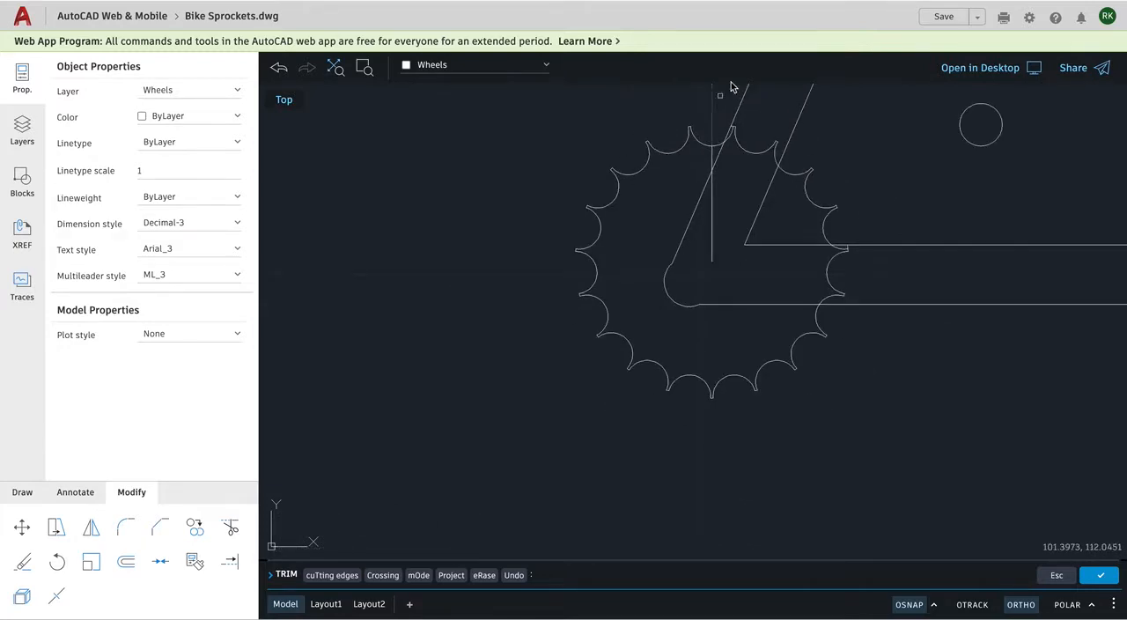
scroll(737, 90, up, 2)
scroll(726, 123, up, 5)
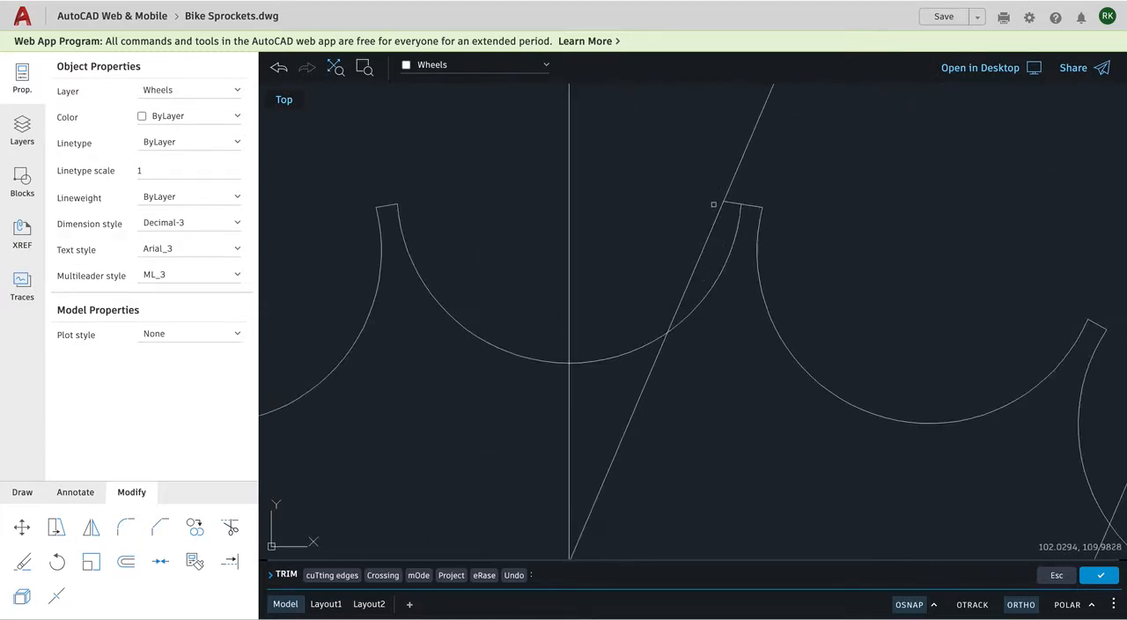
scroll(738, 208, down, 5)
click(731, 216)
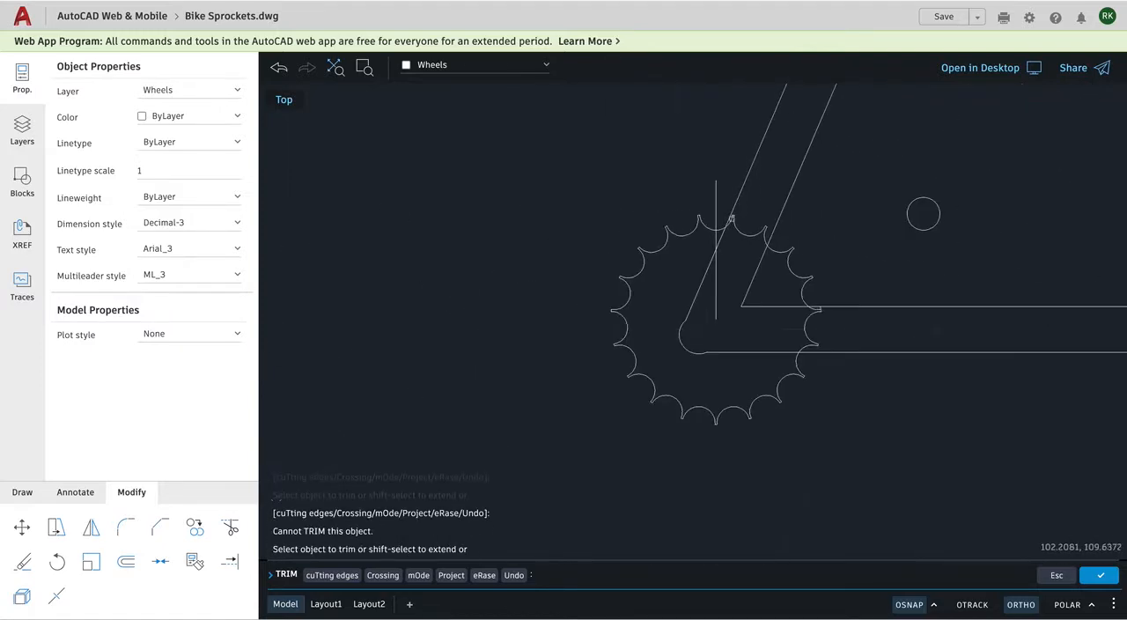
scroll(770, 317, up, 1)
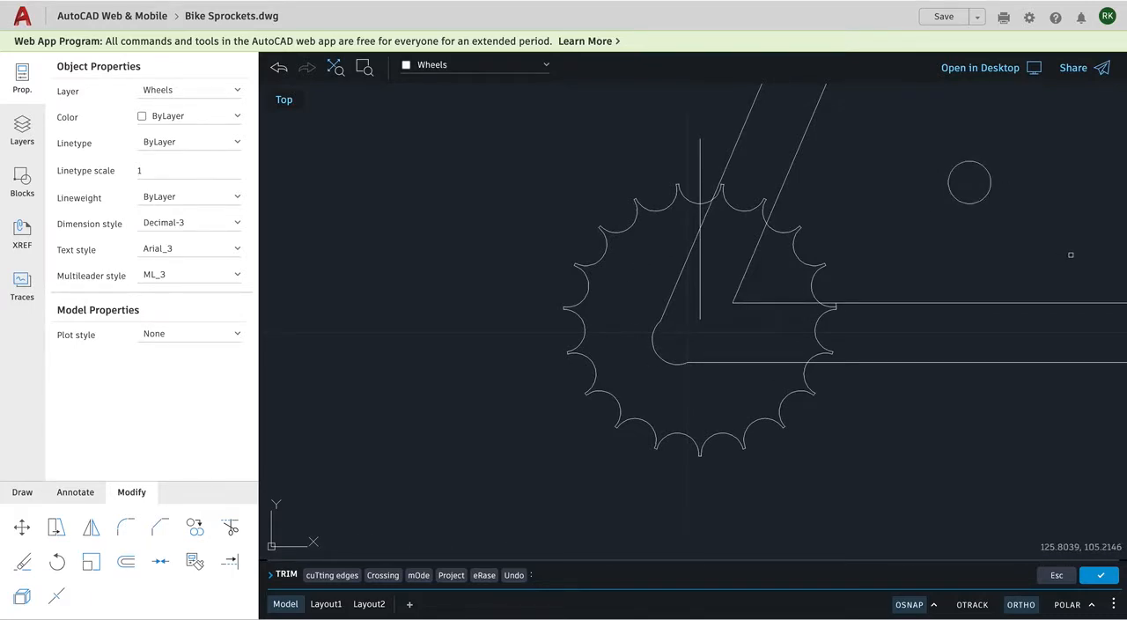
key(Return)
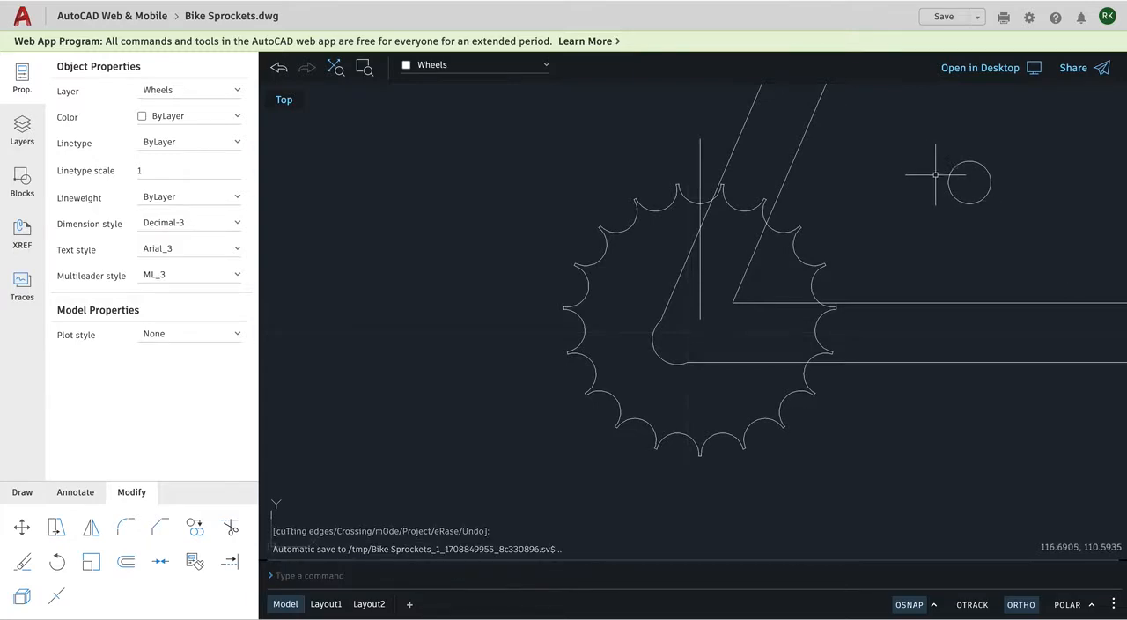
Move the spare small circle horizontally from beside the rear sprocket to just inside the top of the front sprocket circle.
scroll(789, 313, down, 5)
scroll(1095, 310, up, 4)
scroll(1067, 303, down, 1)
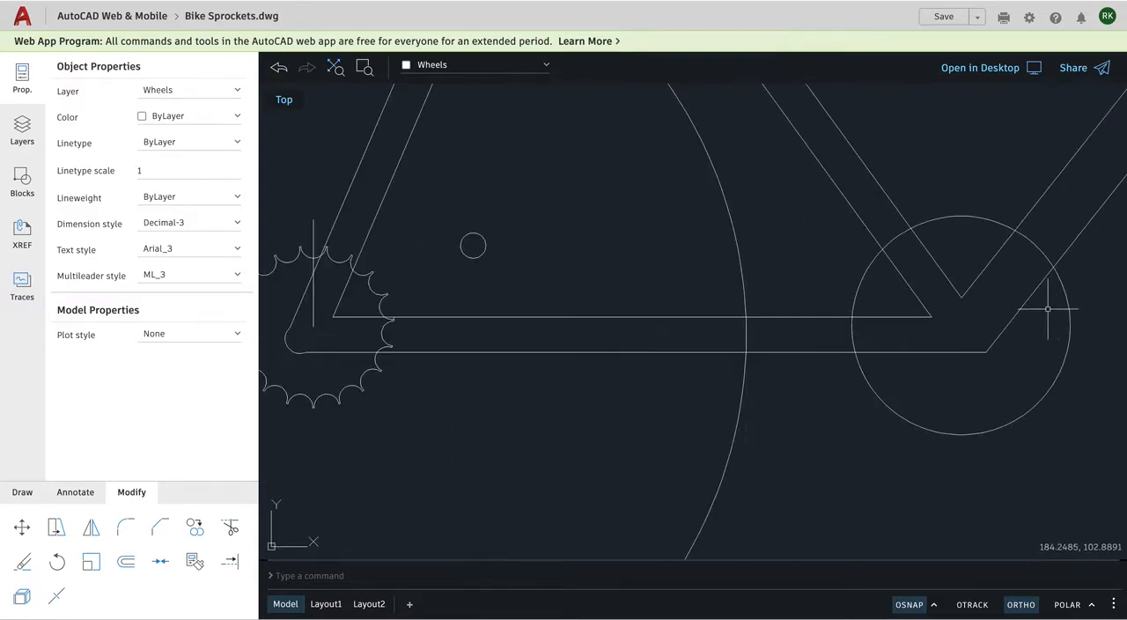
click(22, 526)
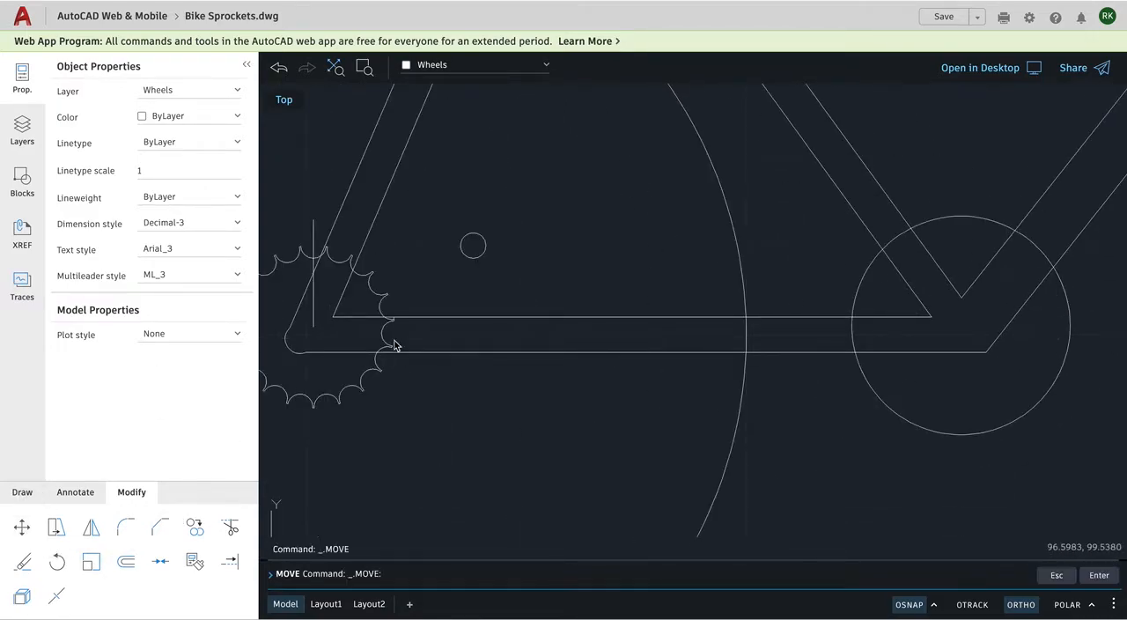
click(477, 255)
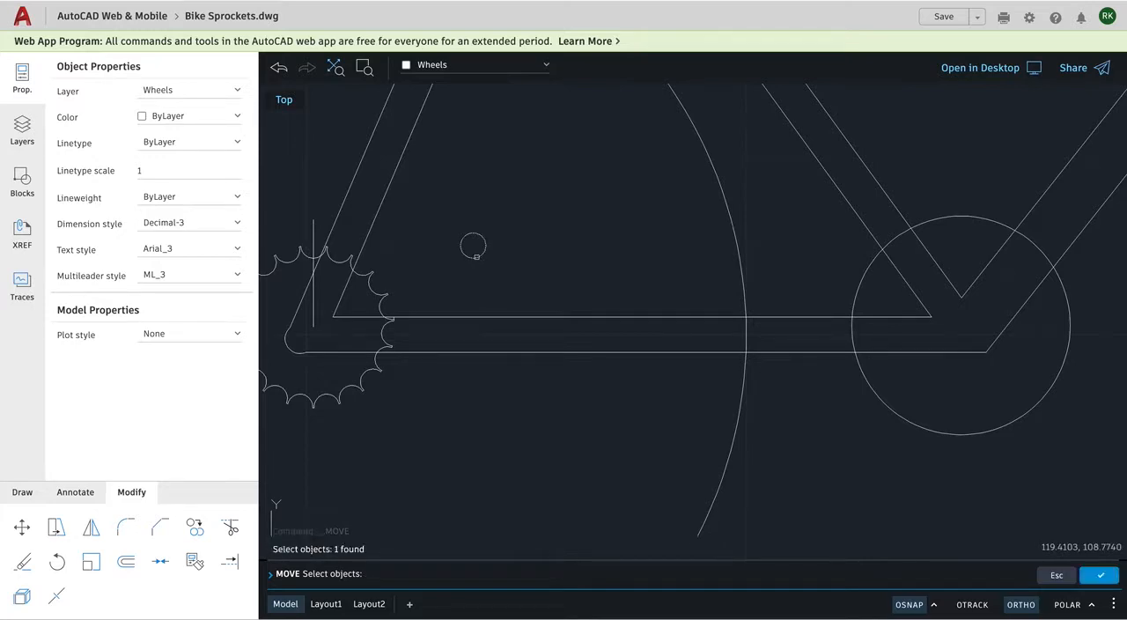
key(Return)
click(486, 226)
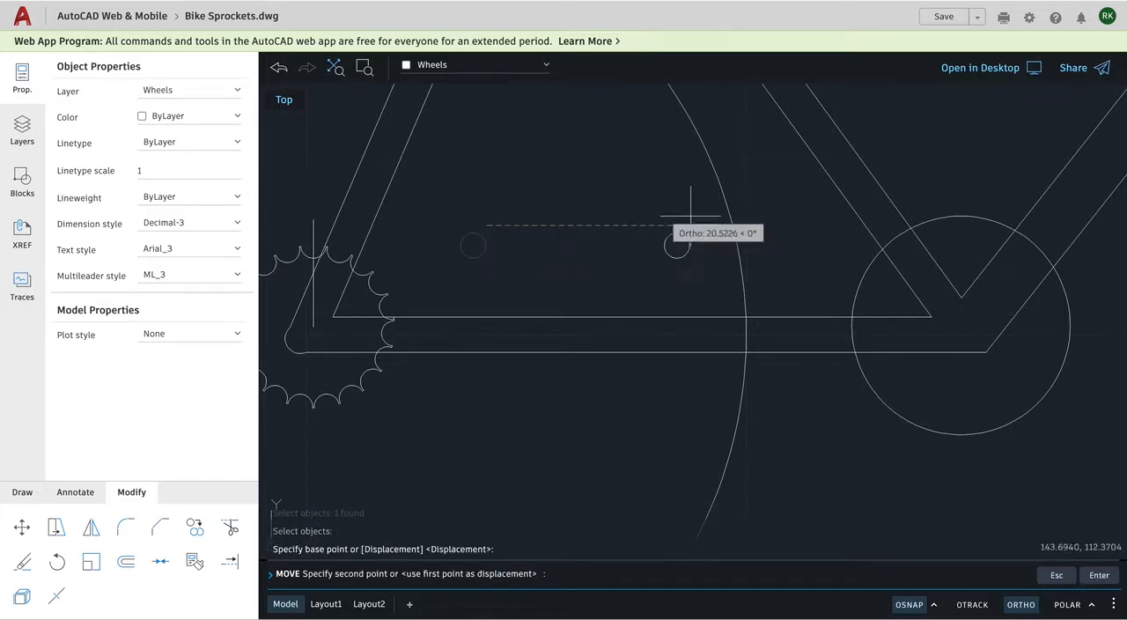
click(976, 144)
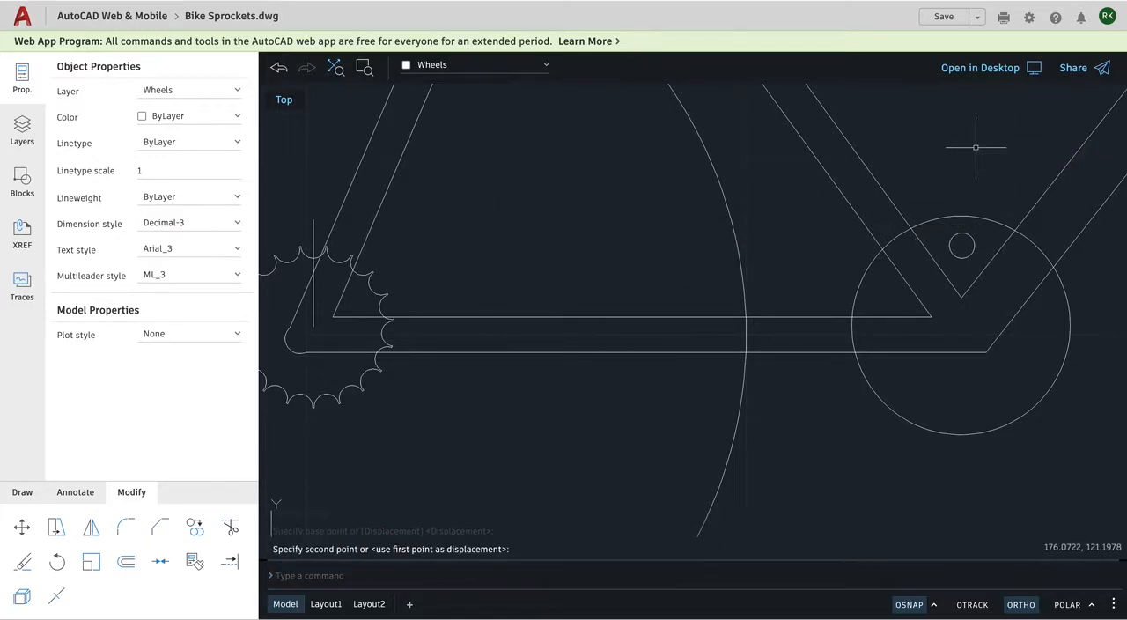
Draw a vertical line from the front sprocket circle's center to a point above its upper edge.
scroll(1091, 320, up, 3)
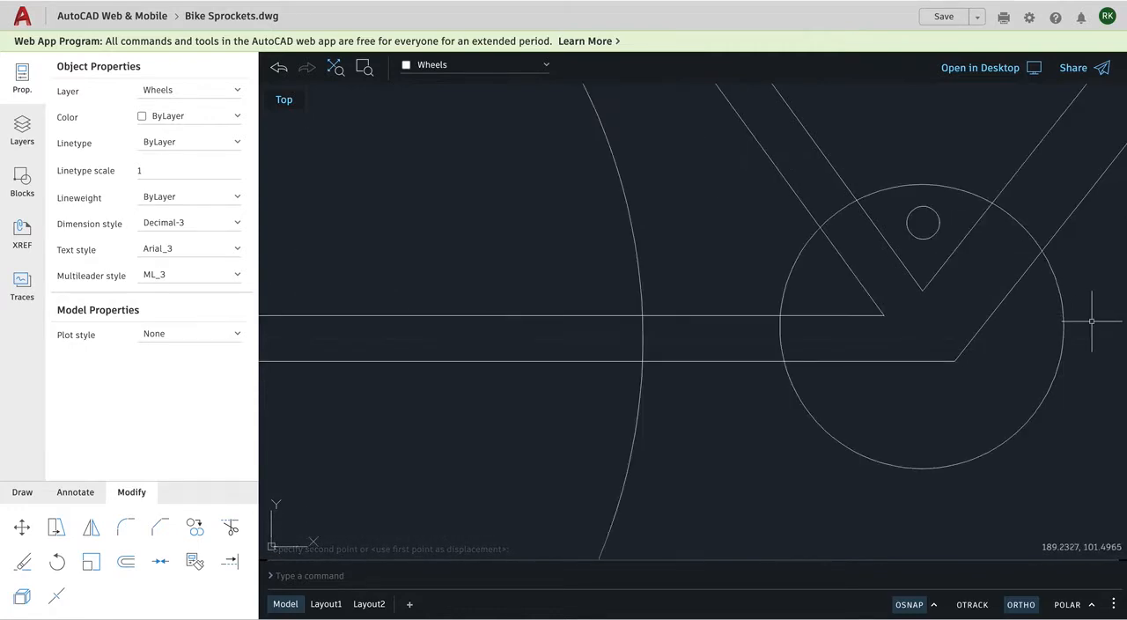
scroll(1078, 310, up, 2)
scroll(1077, 310, down, 1)
click(91, 561)
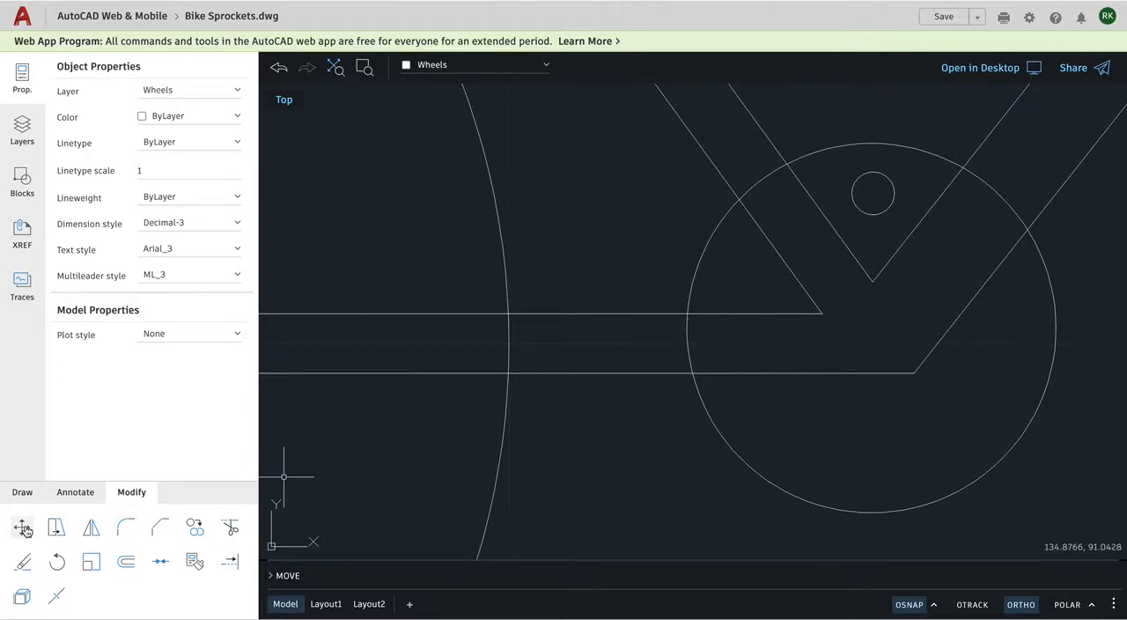
click(23, 493)
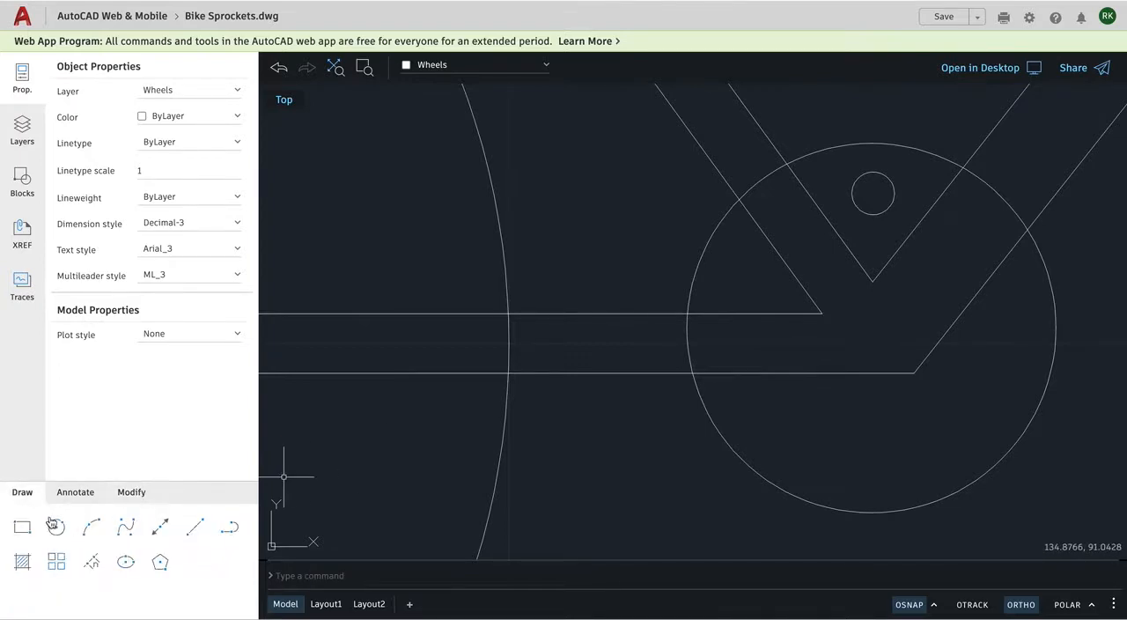
click(196, 528)
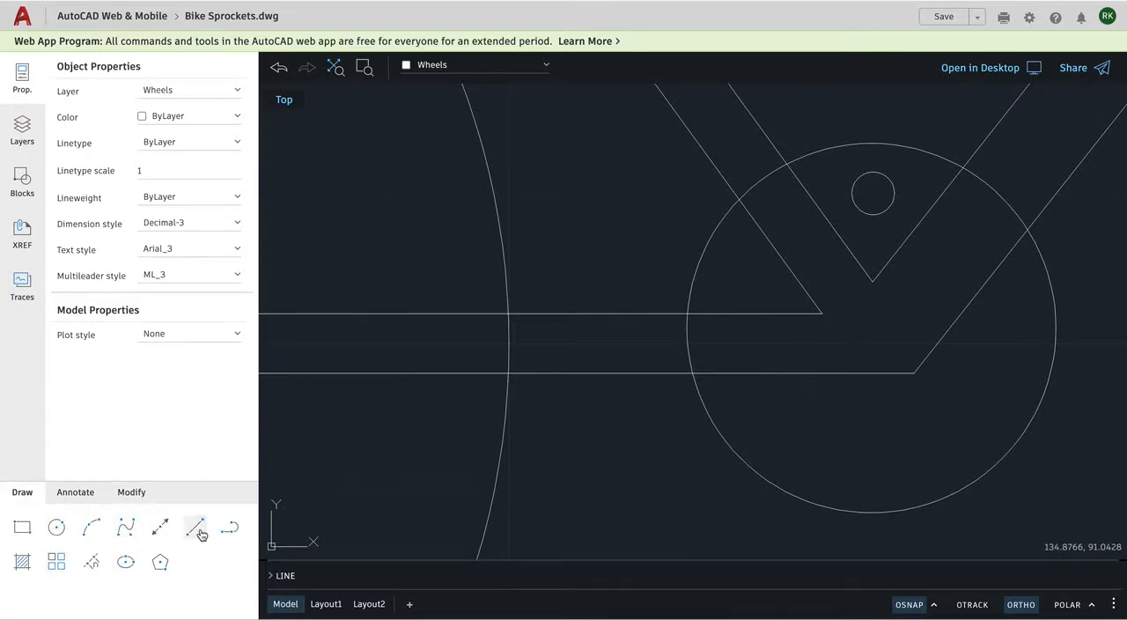
click(871, 329)
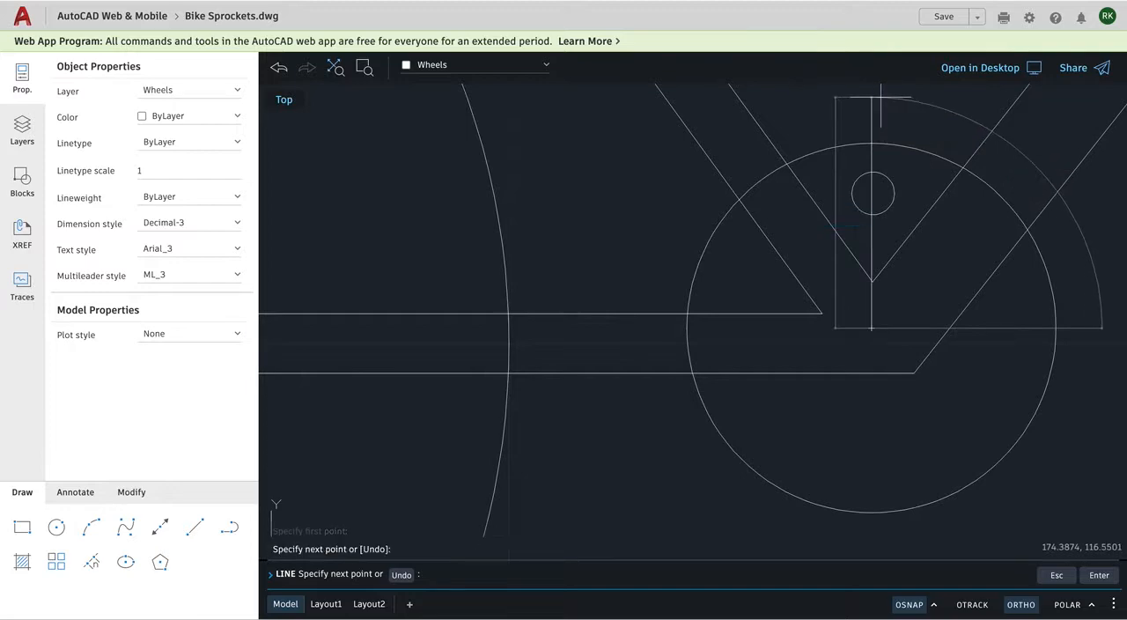
click(880, 98)
key(Escape)
click(125, 527)
click(92, 529)
key(Escape)
Move the small circle by its center to the intersection of the vertical line and the front sprocket circle, with ortho mode off.
click(132, 493)
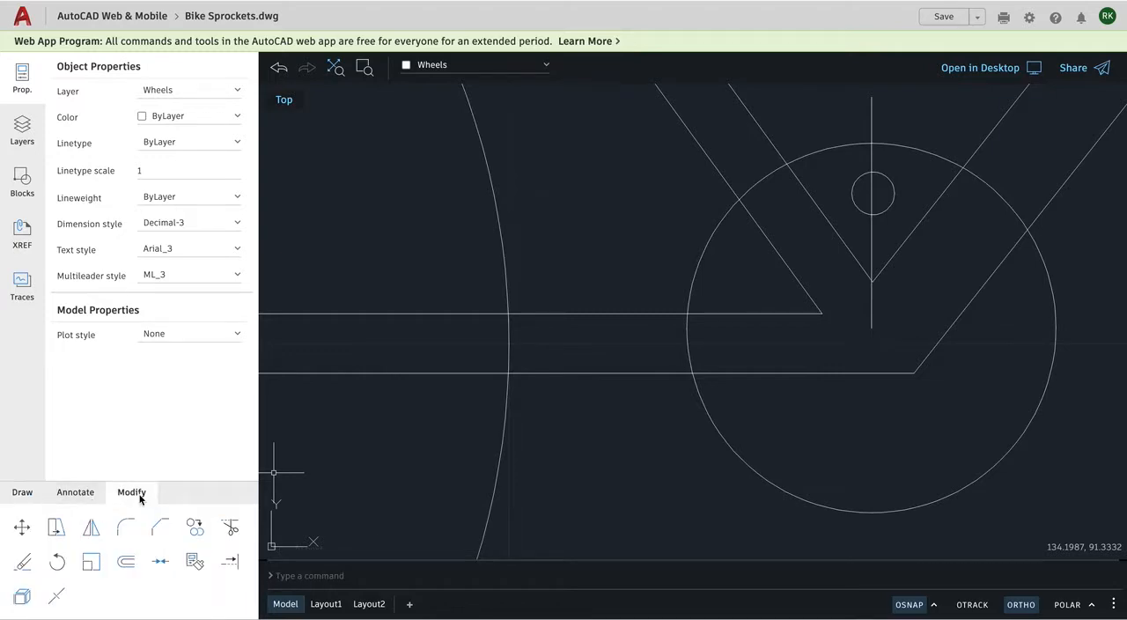
click(22, 529)
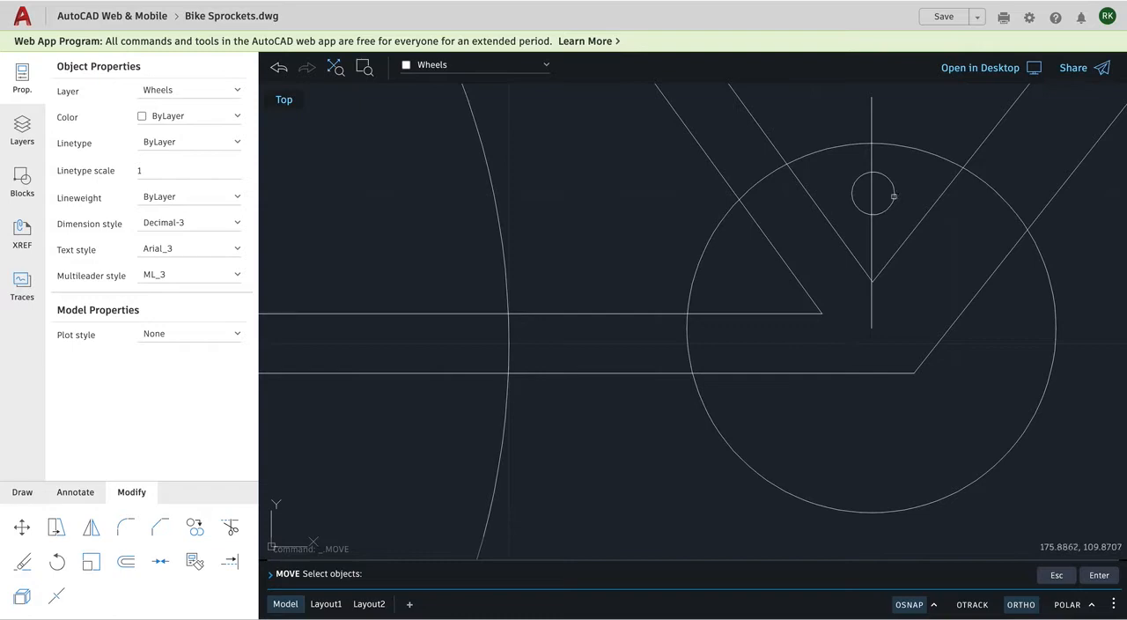
click(892, 195)
key(Return)
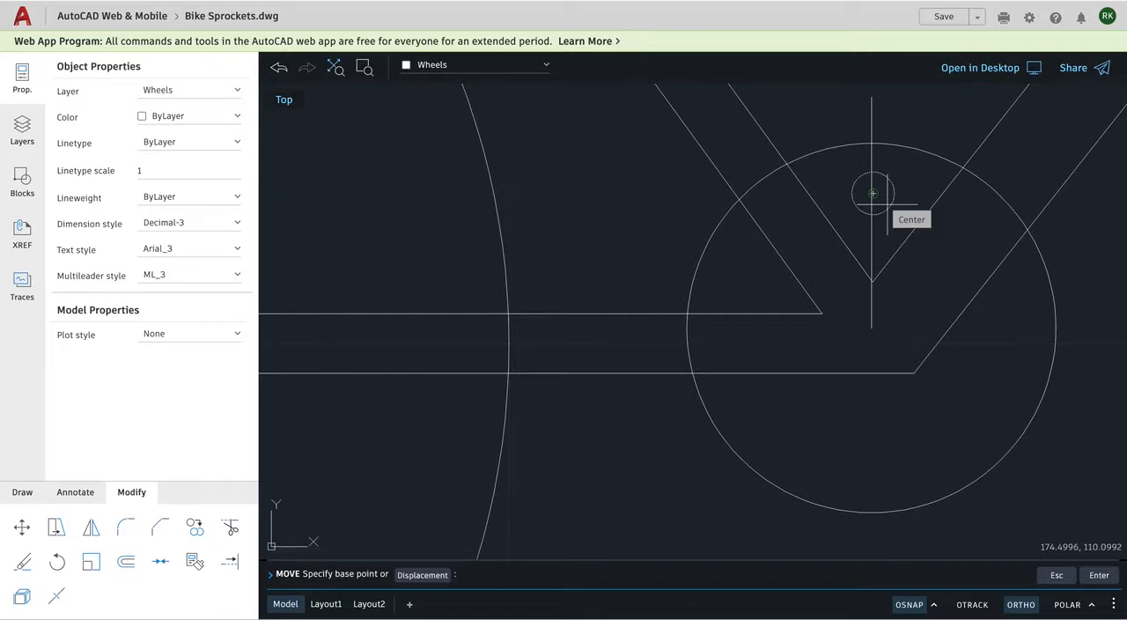
click(872, 192)
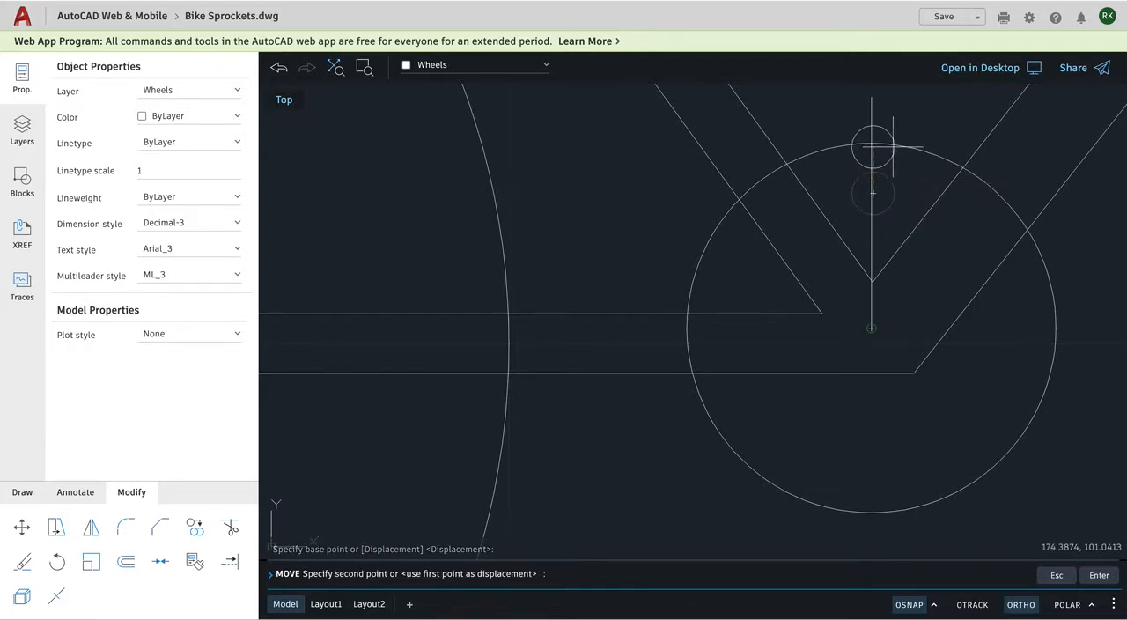
click(1018, 605)
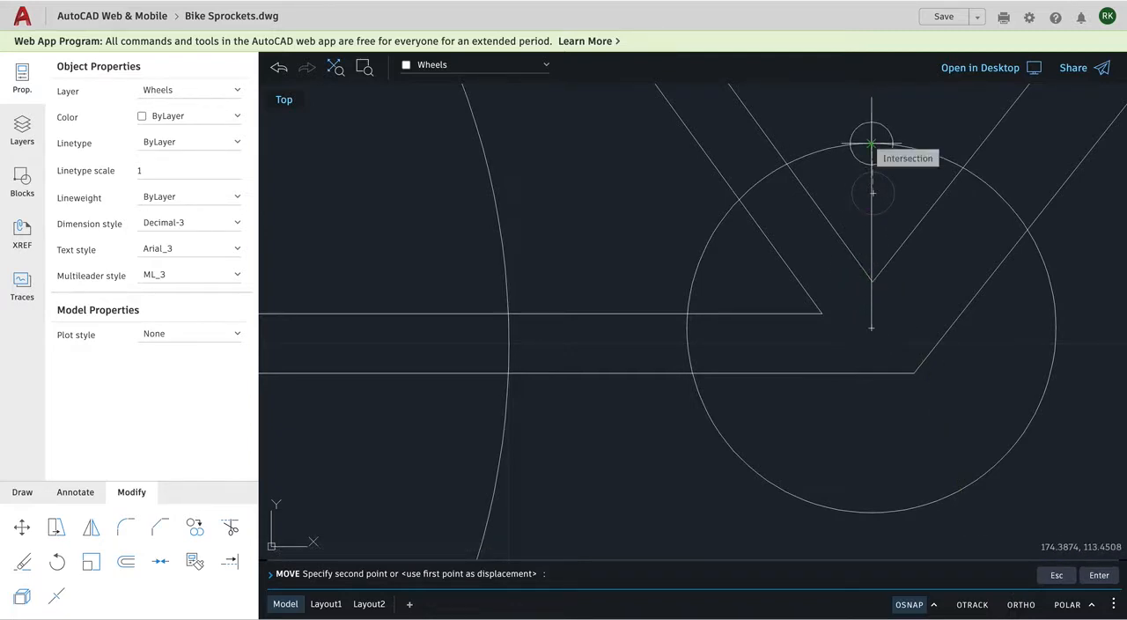
click(871, 144)
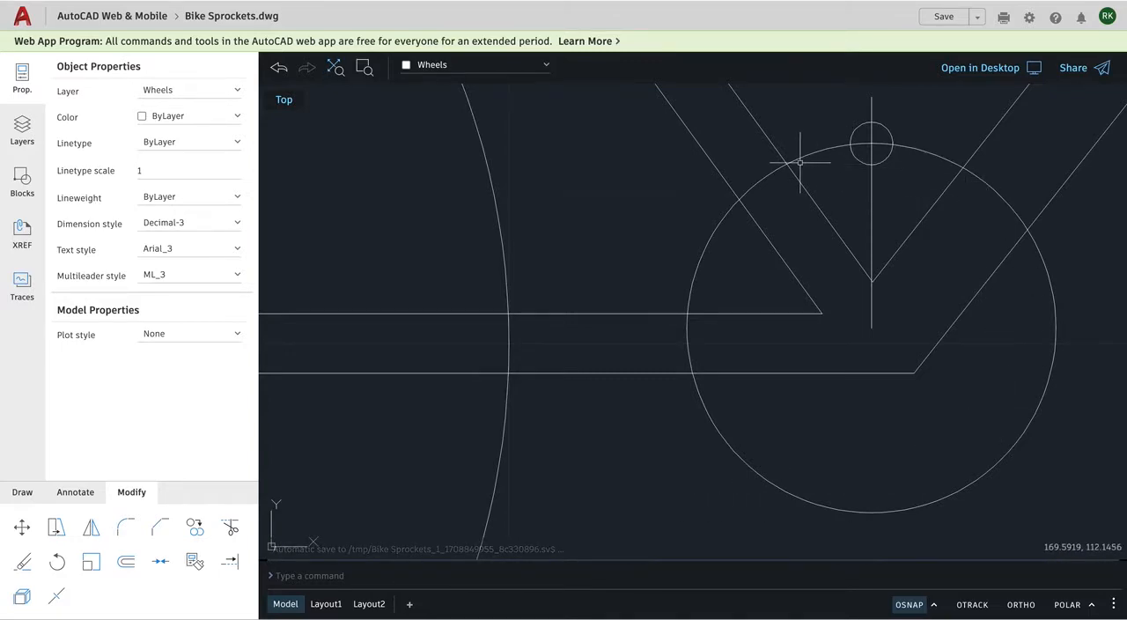
Try trimming the small circle's upper right quarter outside the front sprocket circle, and undo that trim.
click(230, 527)
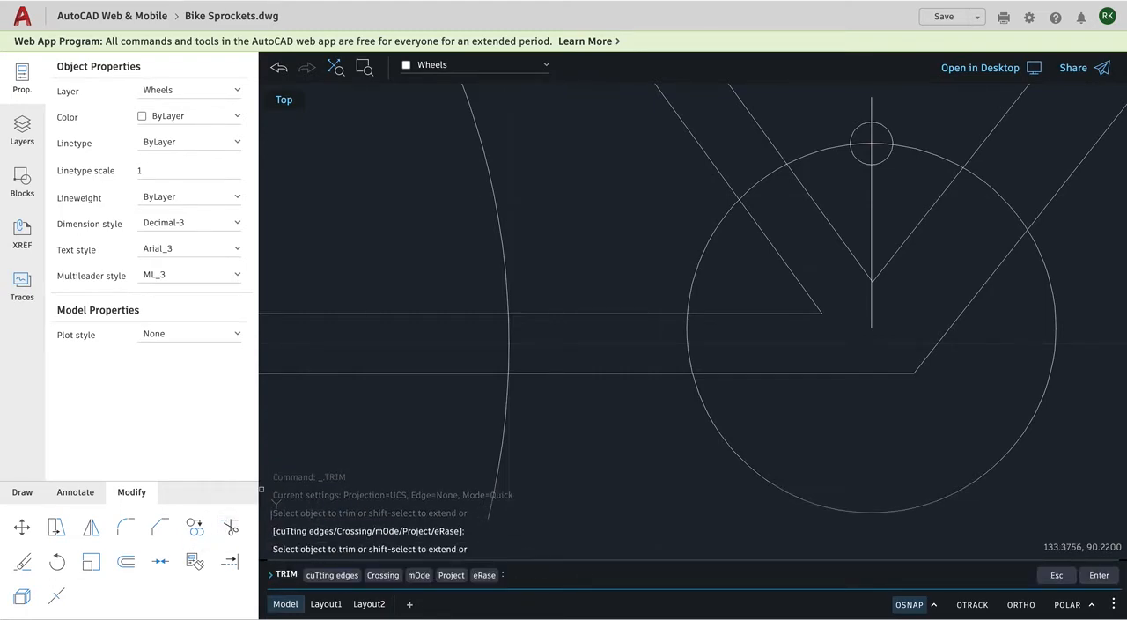
click(887, 129)
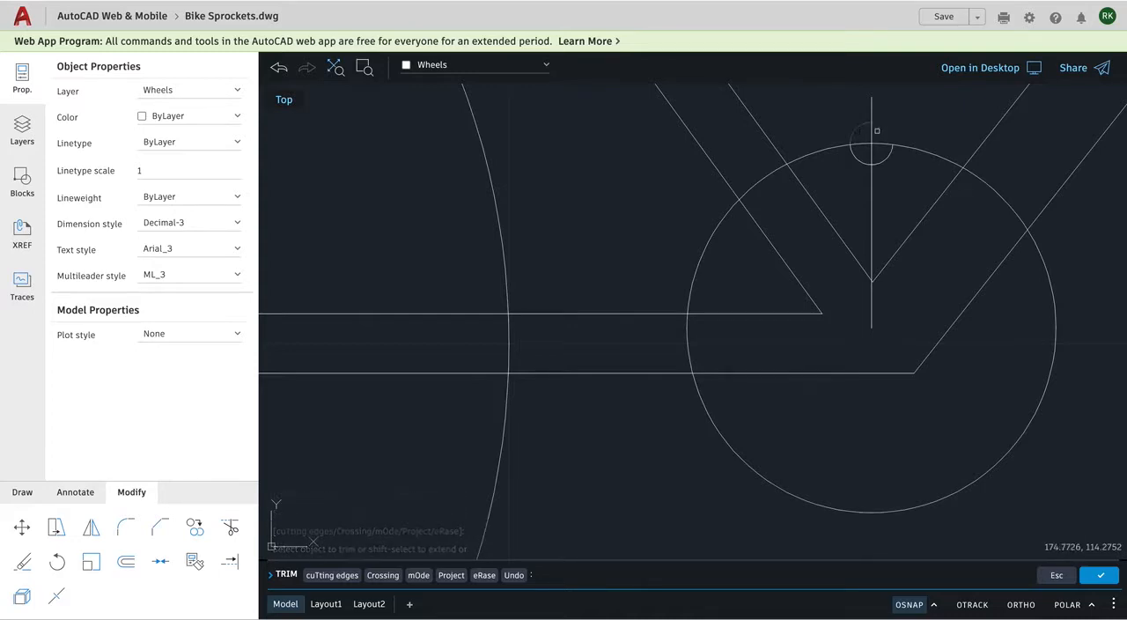
key(Escape)
key(Escape)
key(Escape)
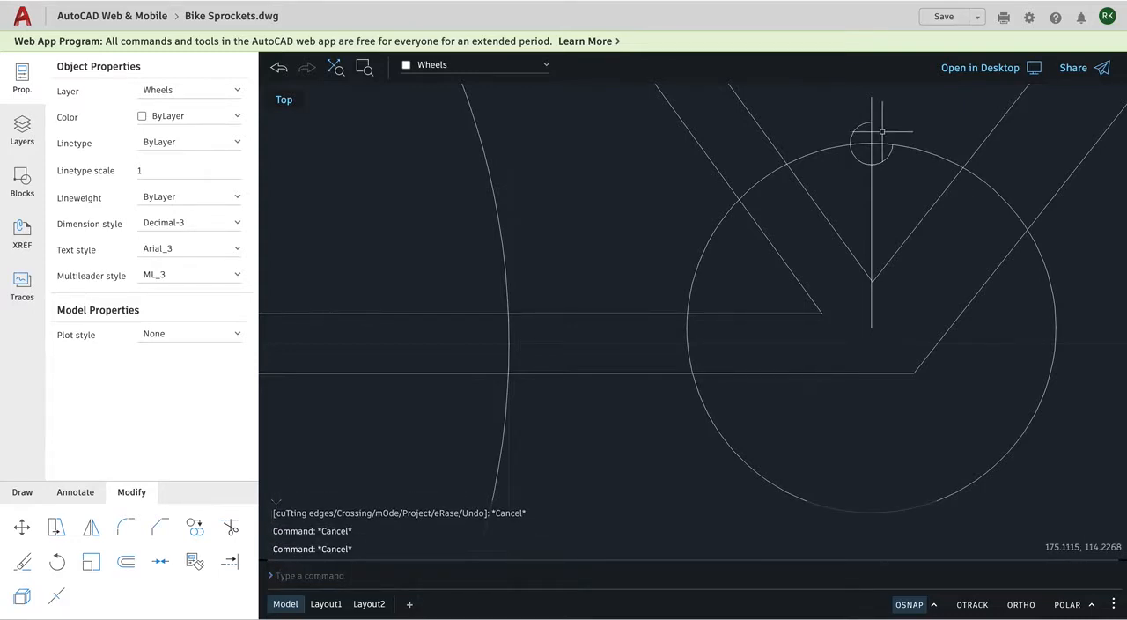
click(278, 69)
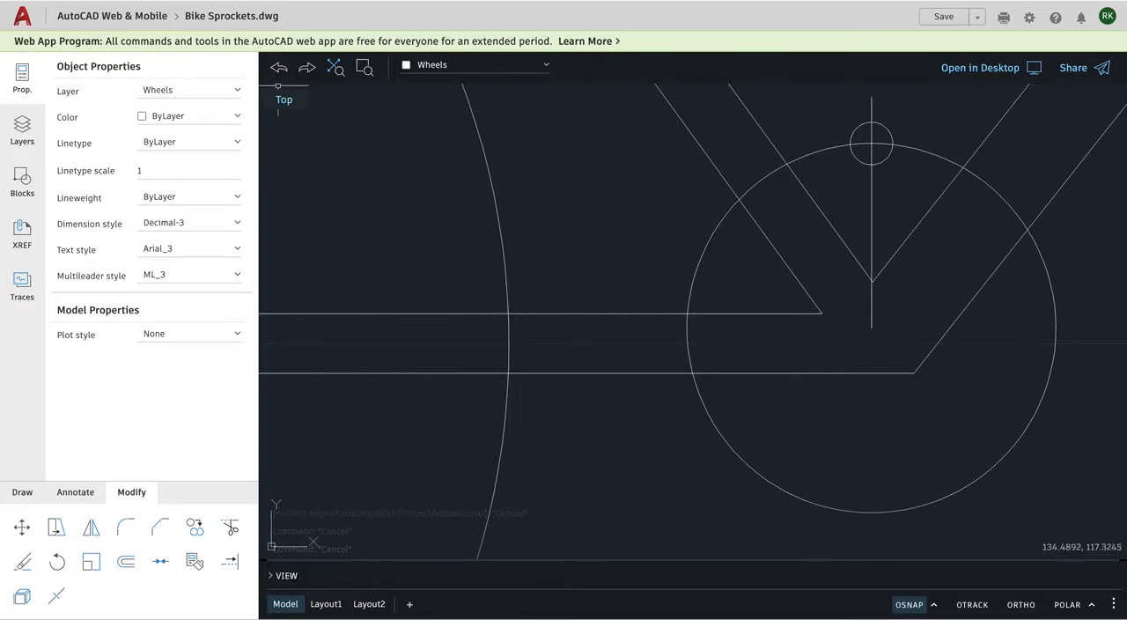
Copy the small circle into the empty area between the rear wheel's edge and the front sprocket circle.
click(197, 529)
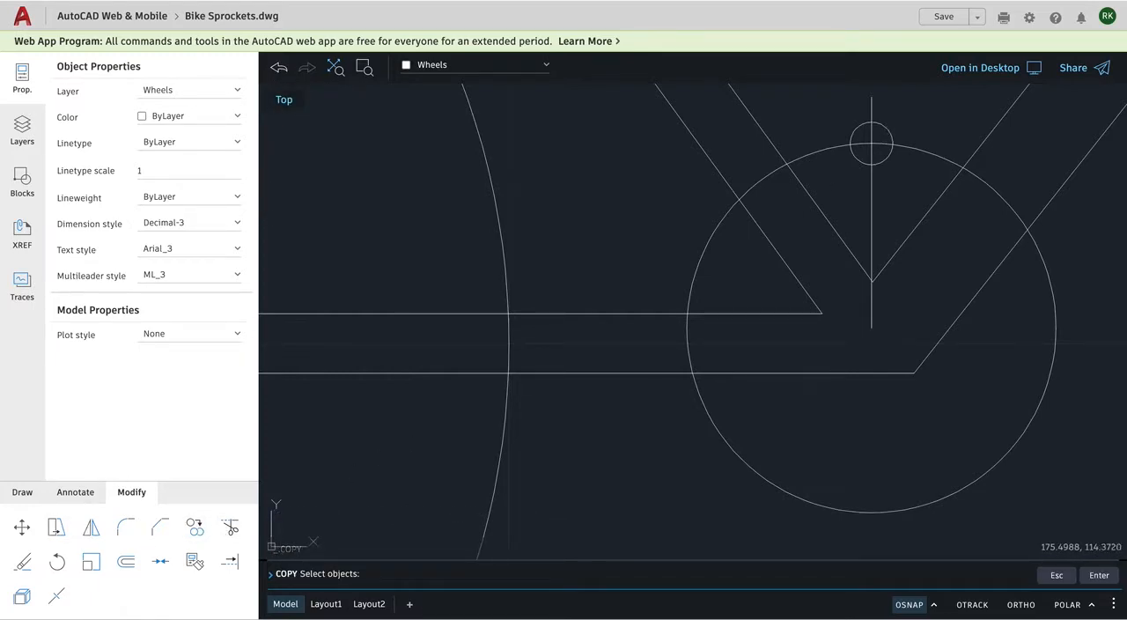
click(888, 129)
right_click(888, 132)
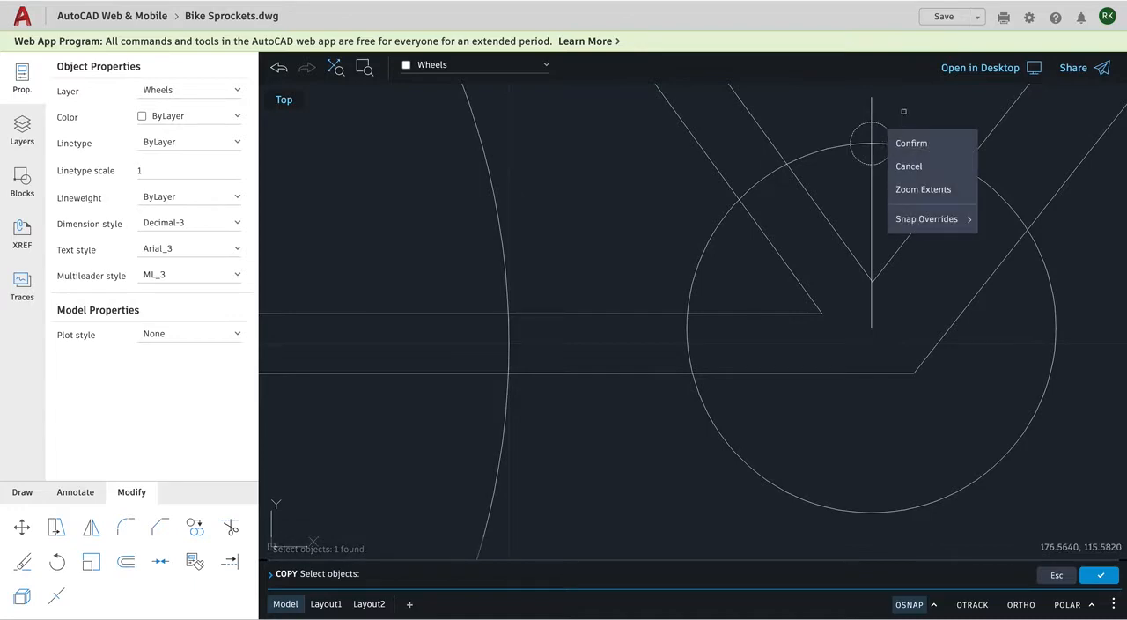
click(911, 142)
click(888, 131)
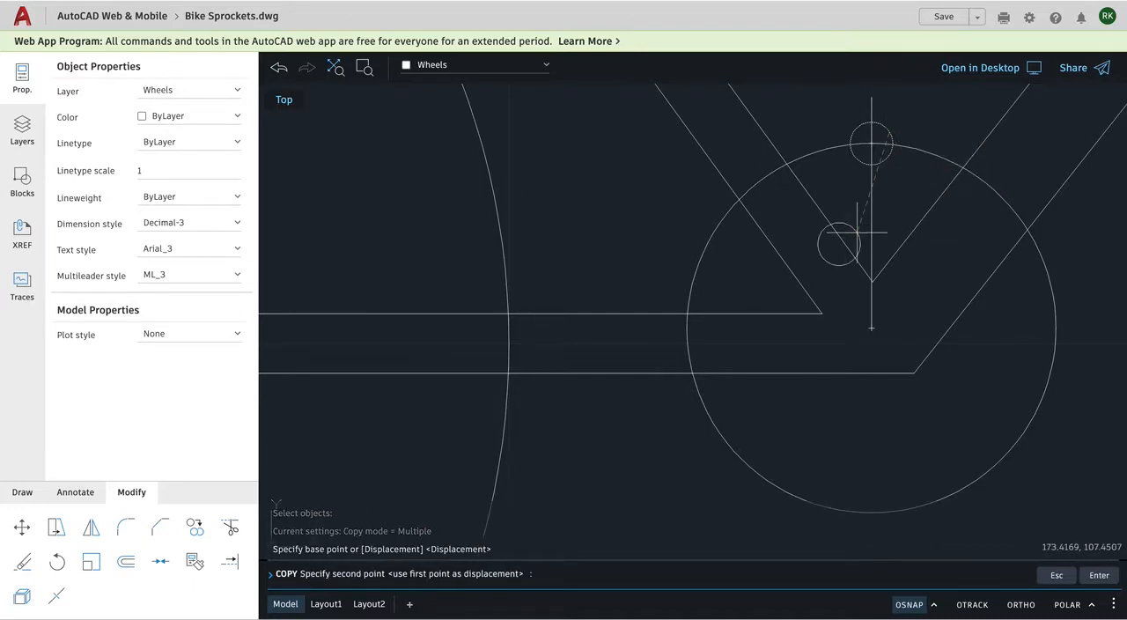
click(585, 177)
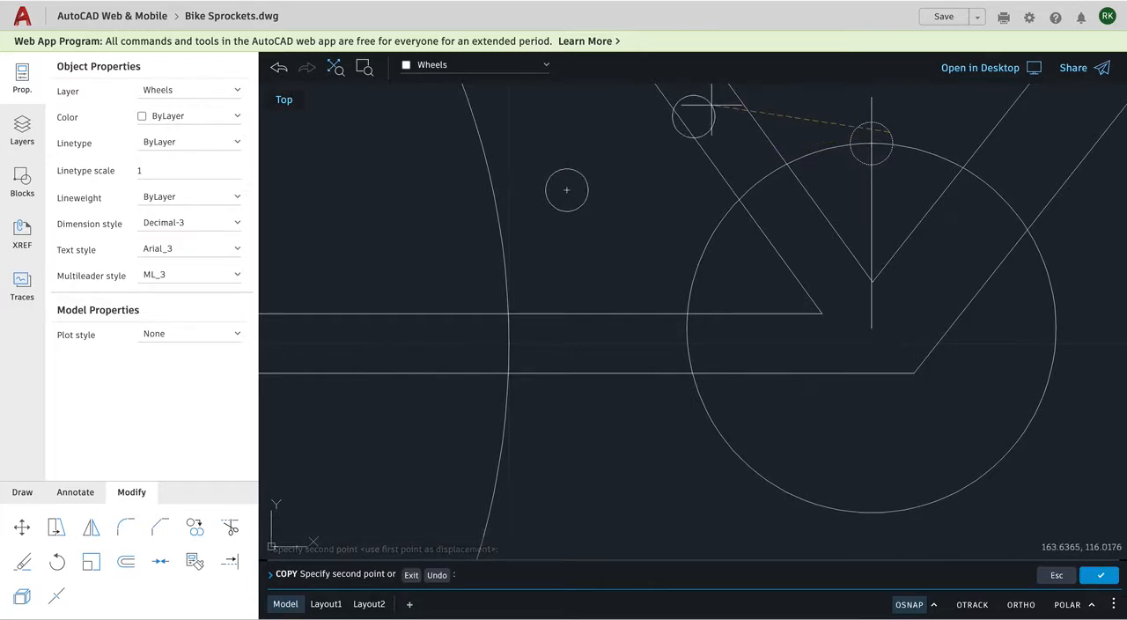
key(Return)
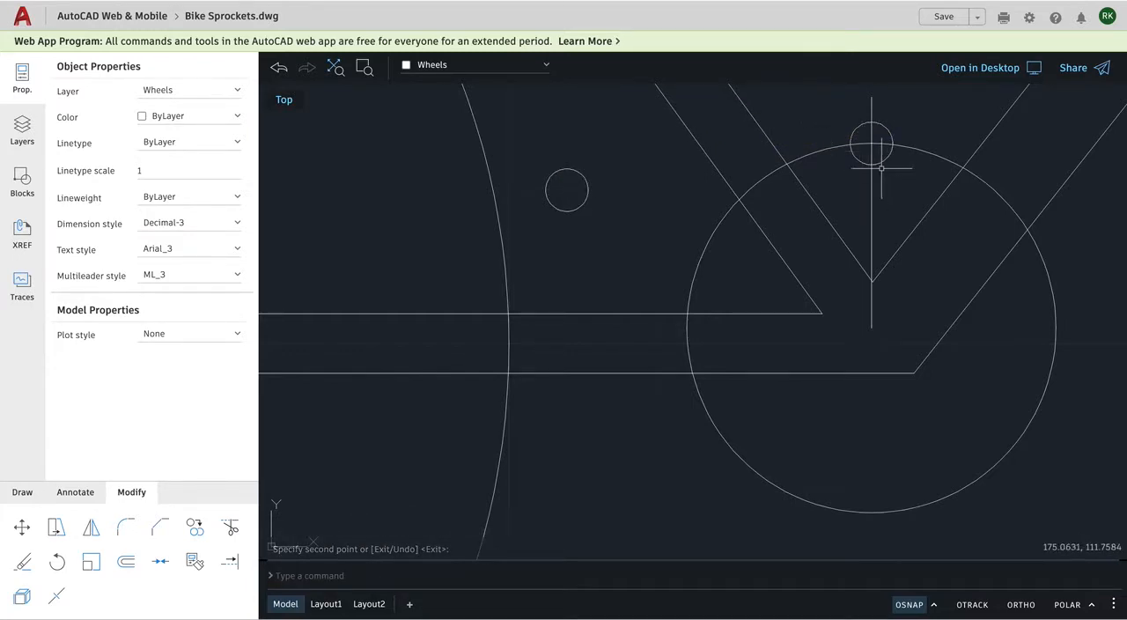
Trim away the upper half of the small circle outside the front sprocket circle, leaving only the inner arc.
click(230, 527)
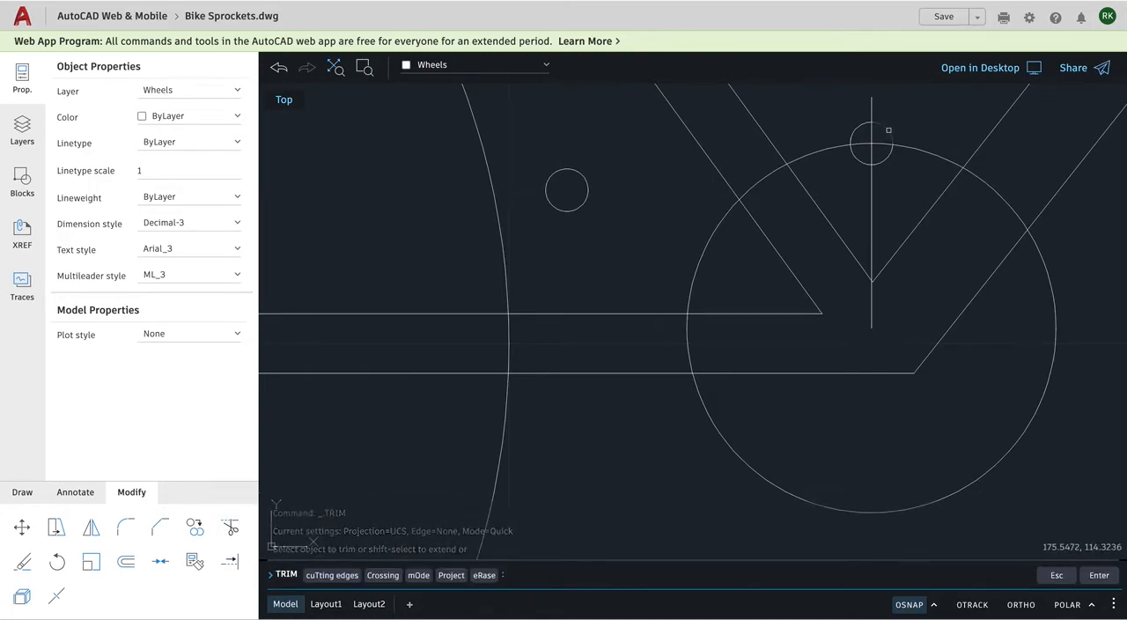
click(888, 130)
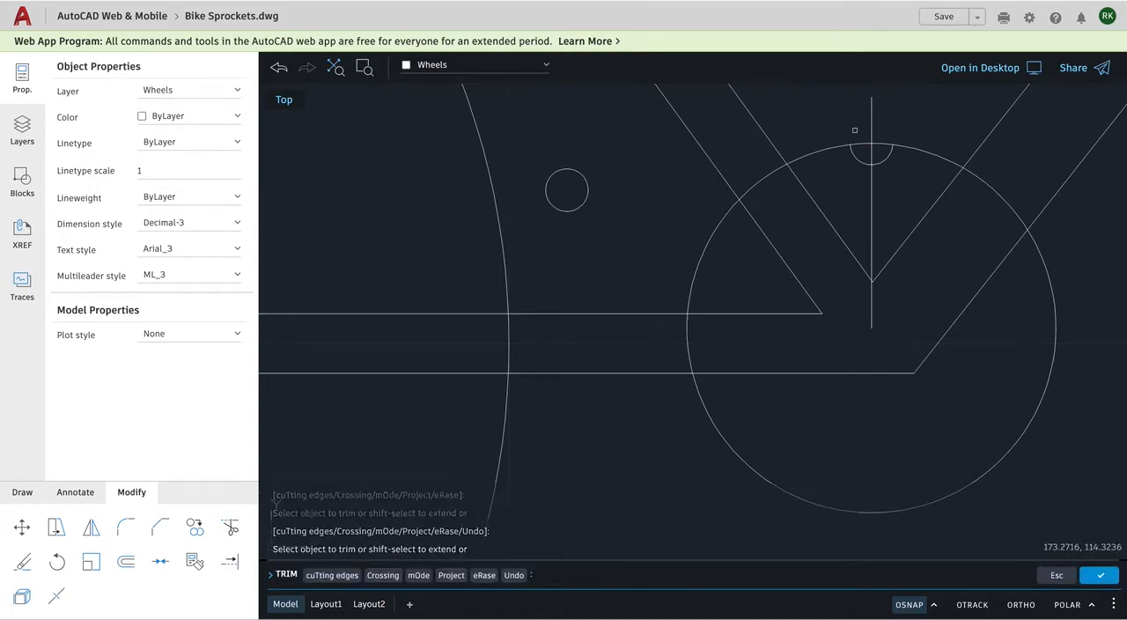
key(Return)
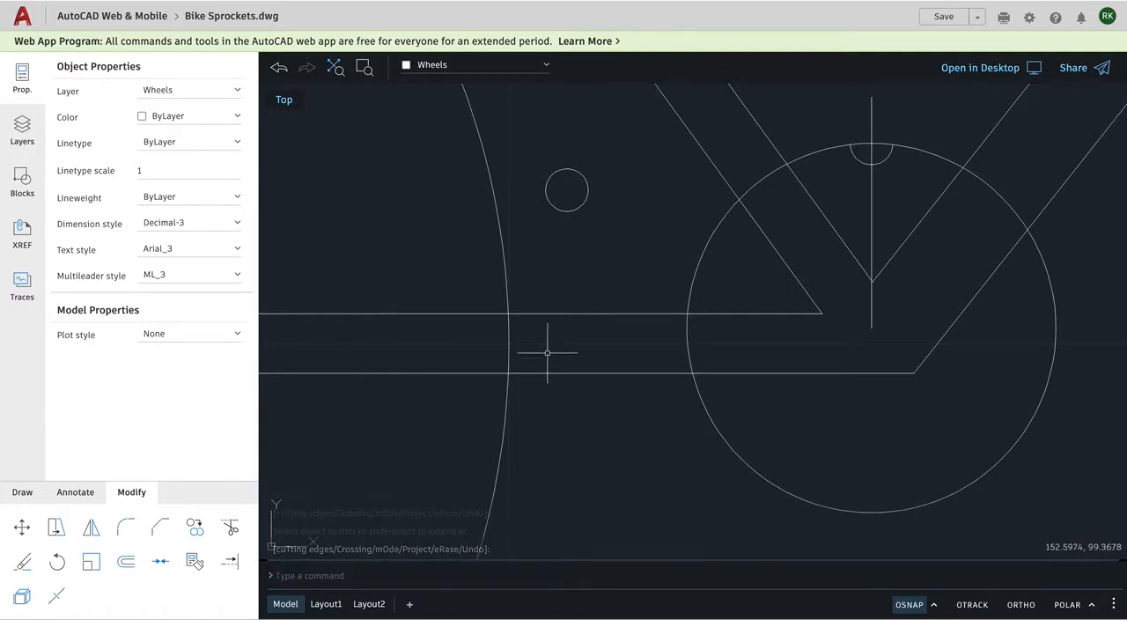
Create a polar array of the small inner arc around the center of the front sprocket circle.
click(21, 494)
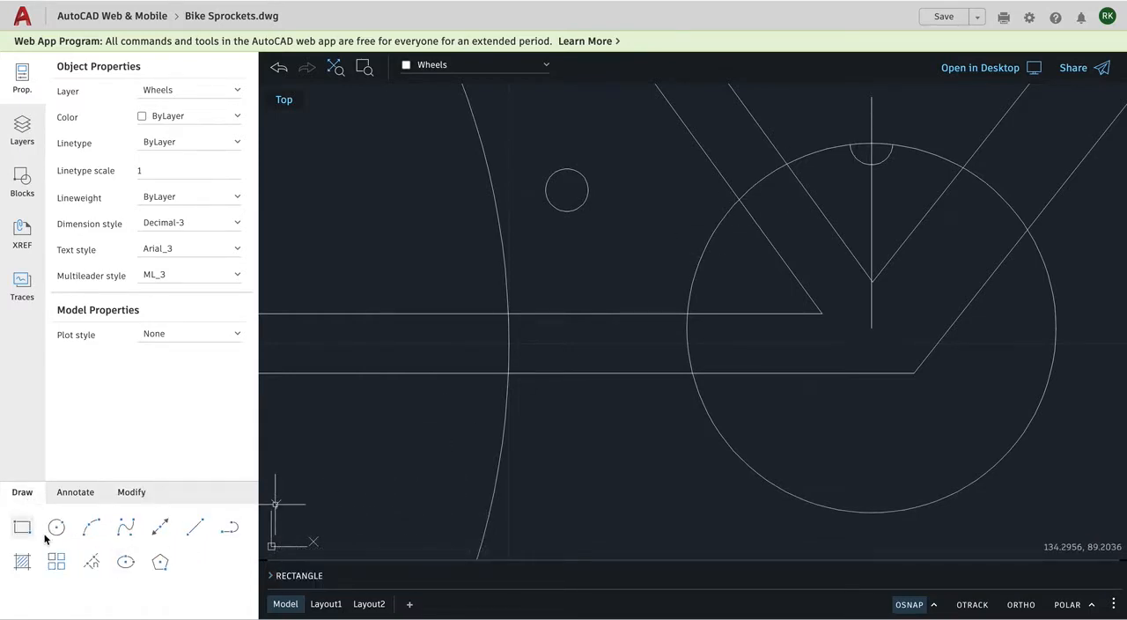
click(56, 561)
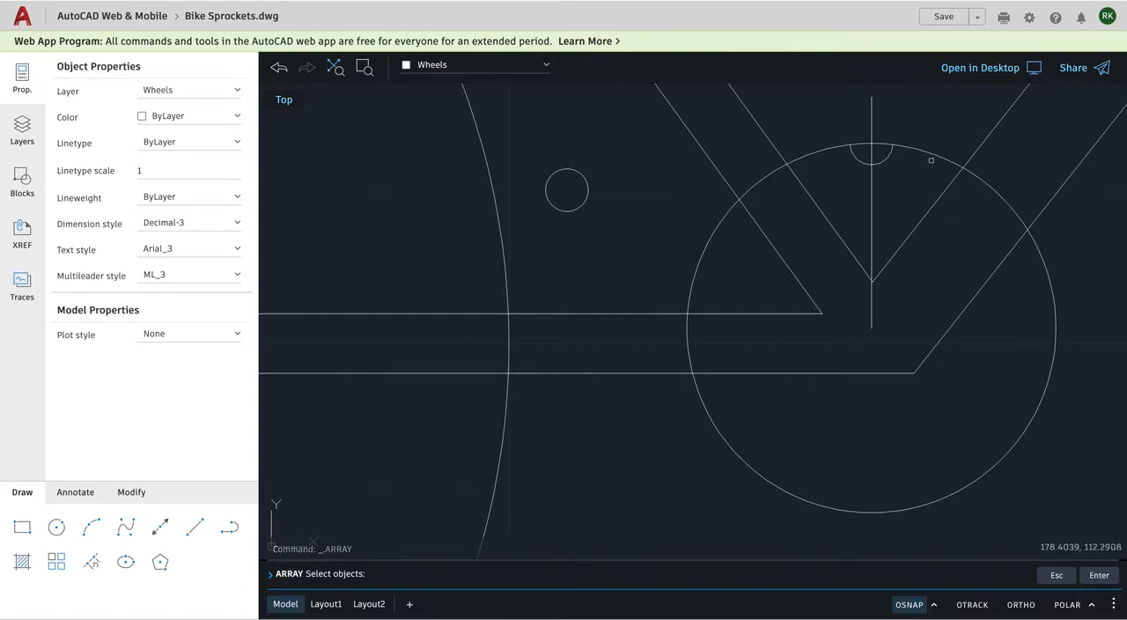
click(885, 158)
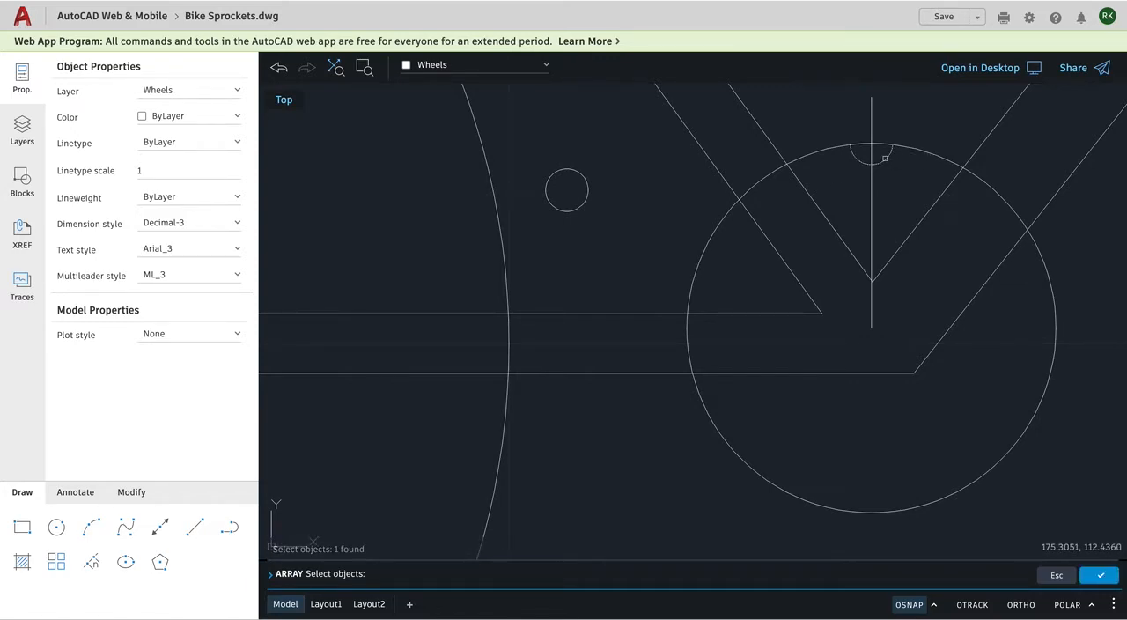
key(Return)
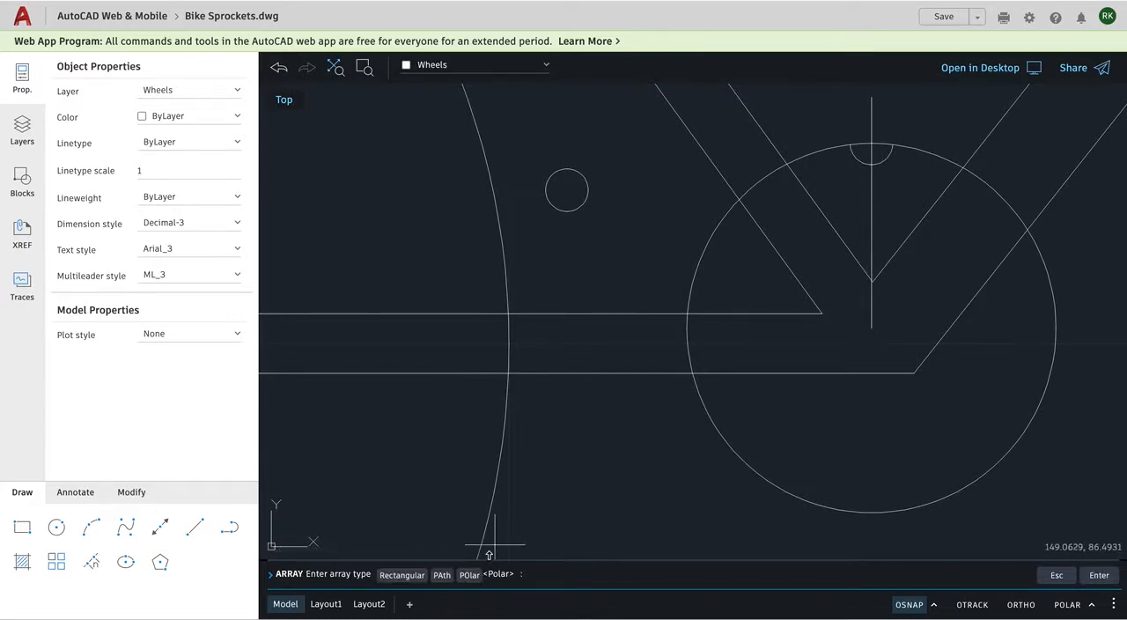
click(469, 575)
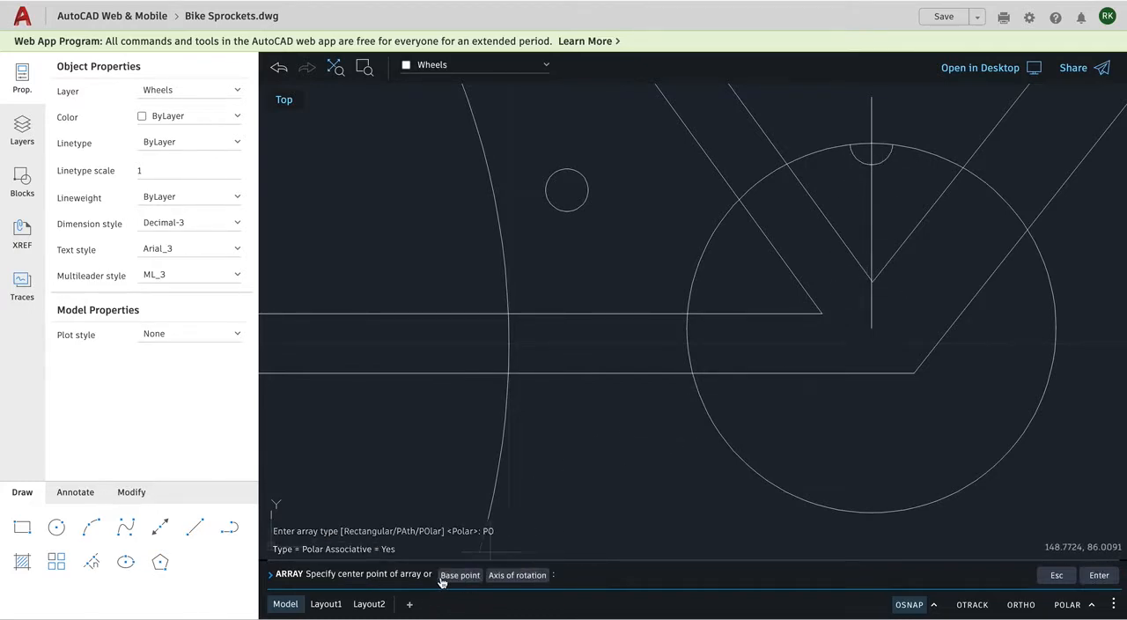
click(871, 328)
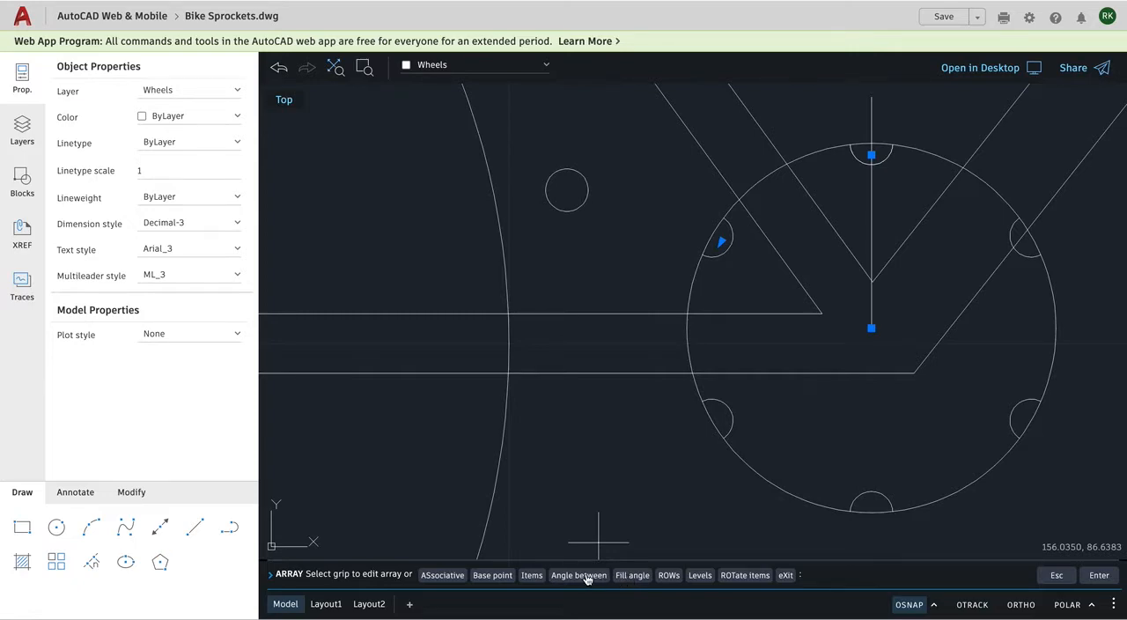
Try item counts of 30 and 26 for the arc's polar array.
click(531, 574)
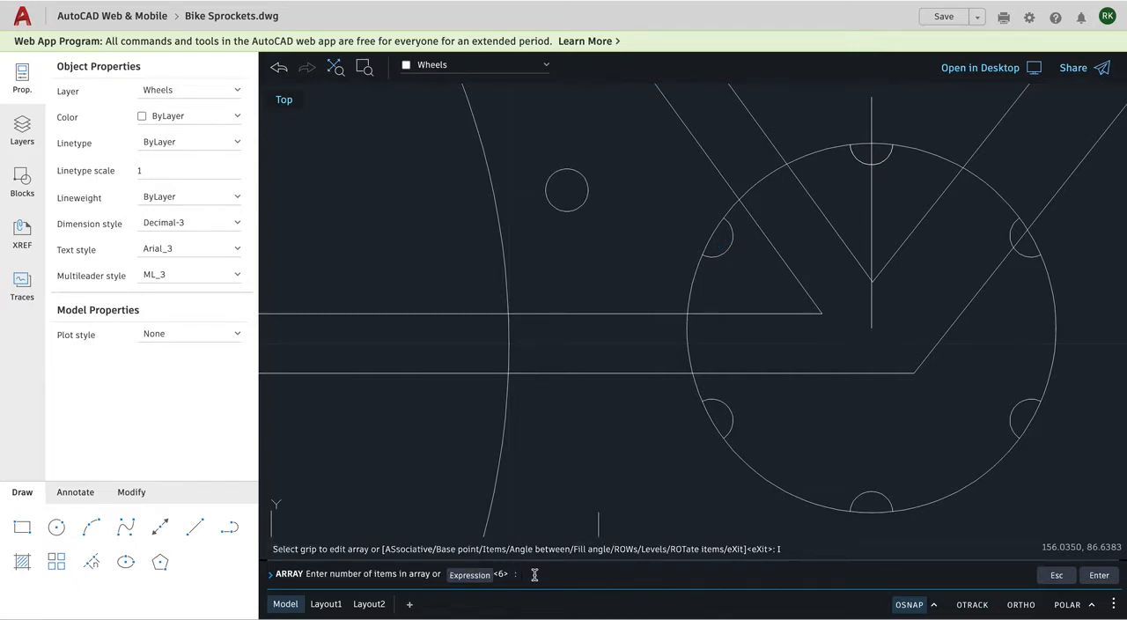
text(30)
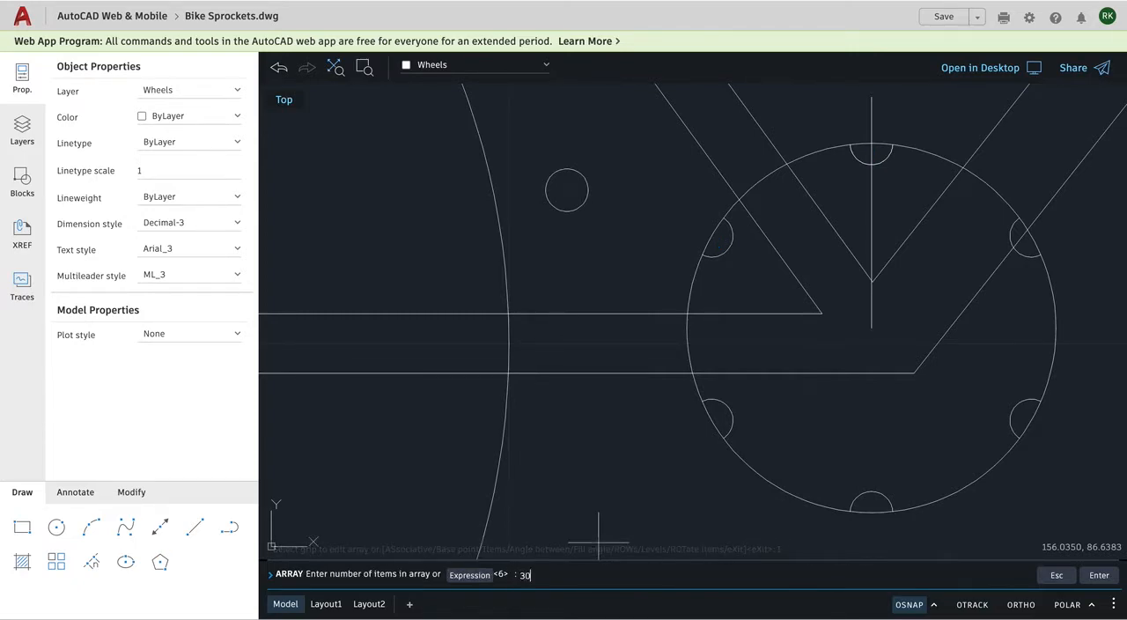
key(Return)
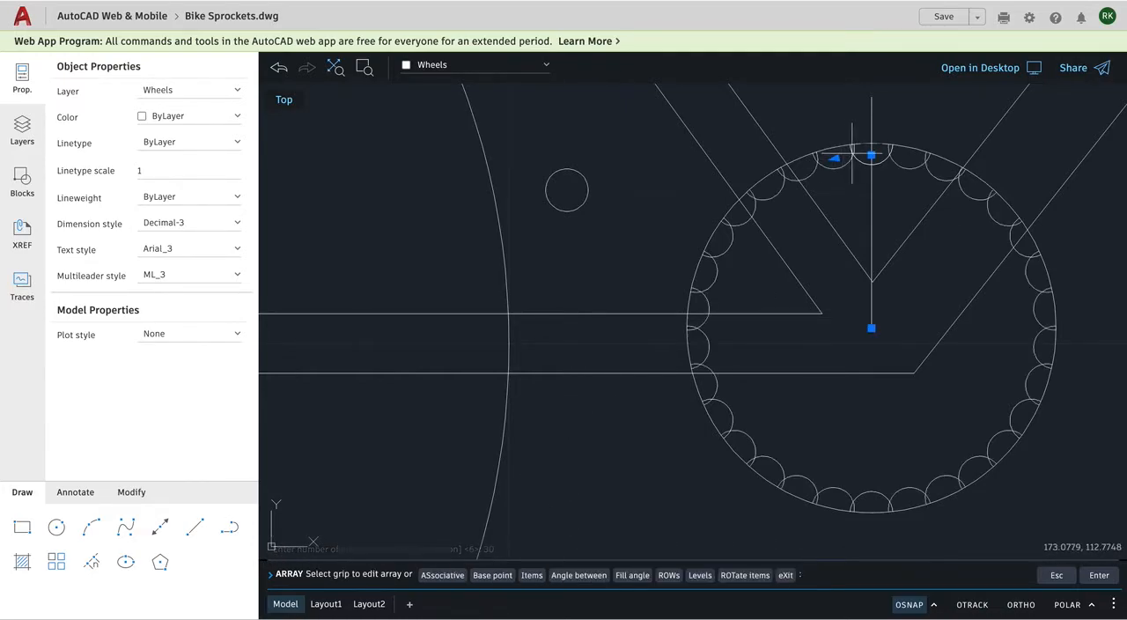
click(532, 575)
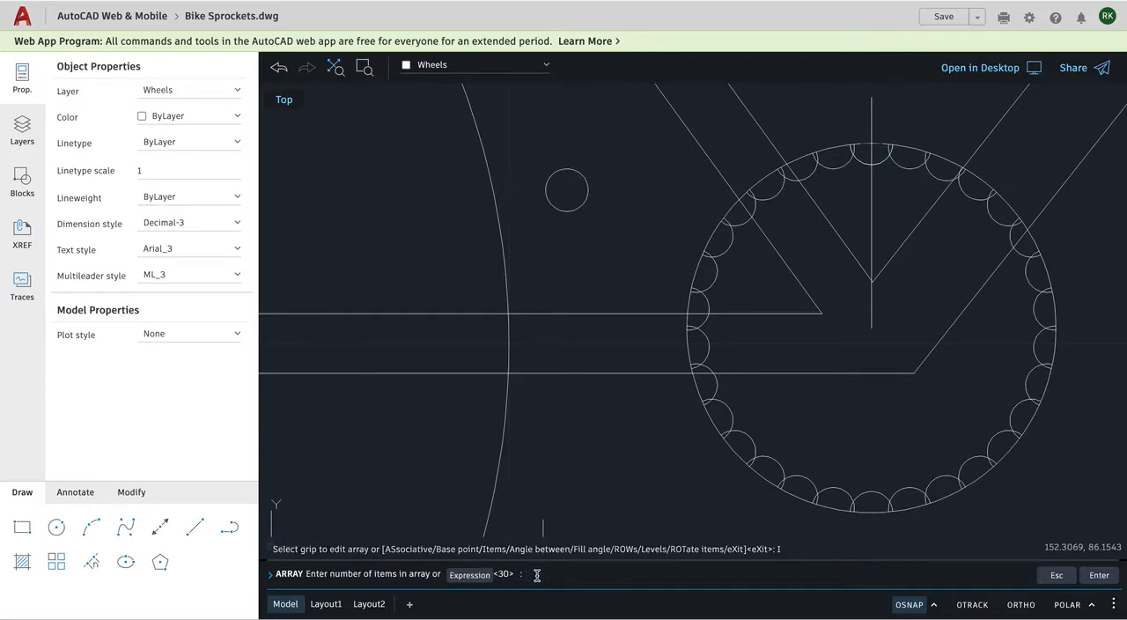
text(26)
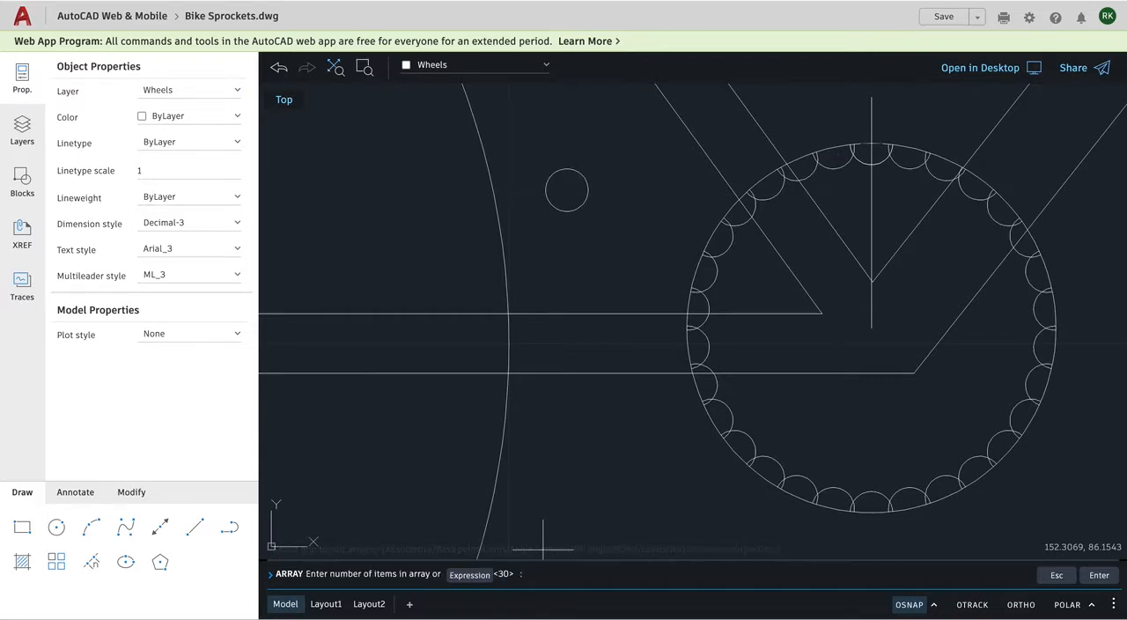
key(Return)
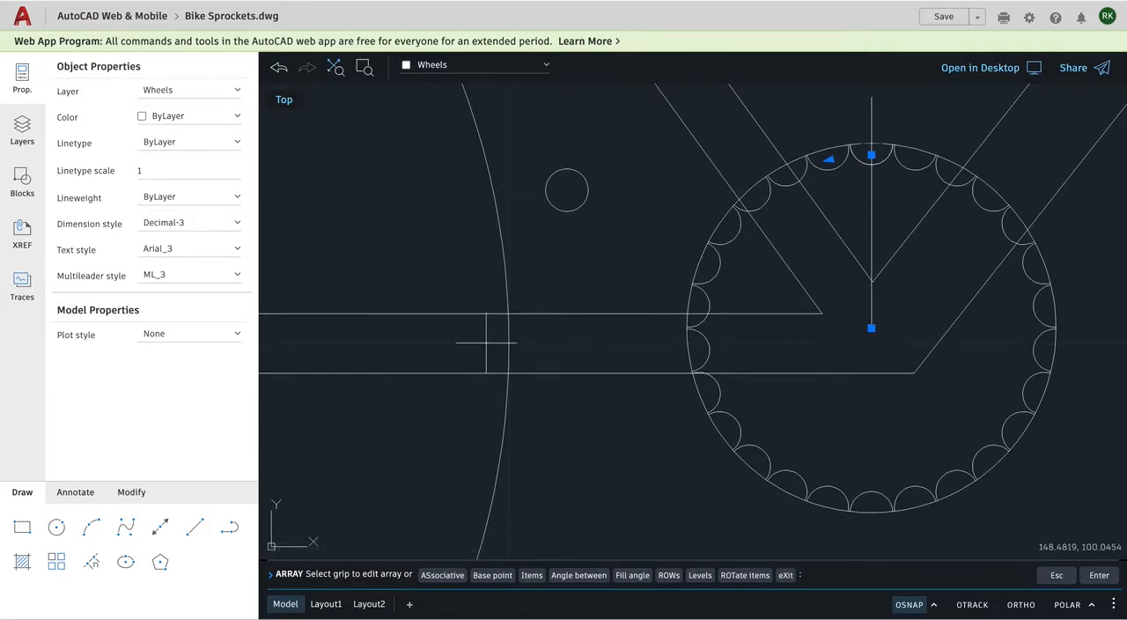
Compare the tooth spacing with the rear sprocket, set the front array to 25 items, and finish the array.
scroll(490, 345, up, 3)
scroll(490, 344, down, 5)
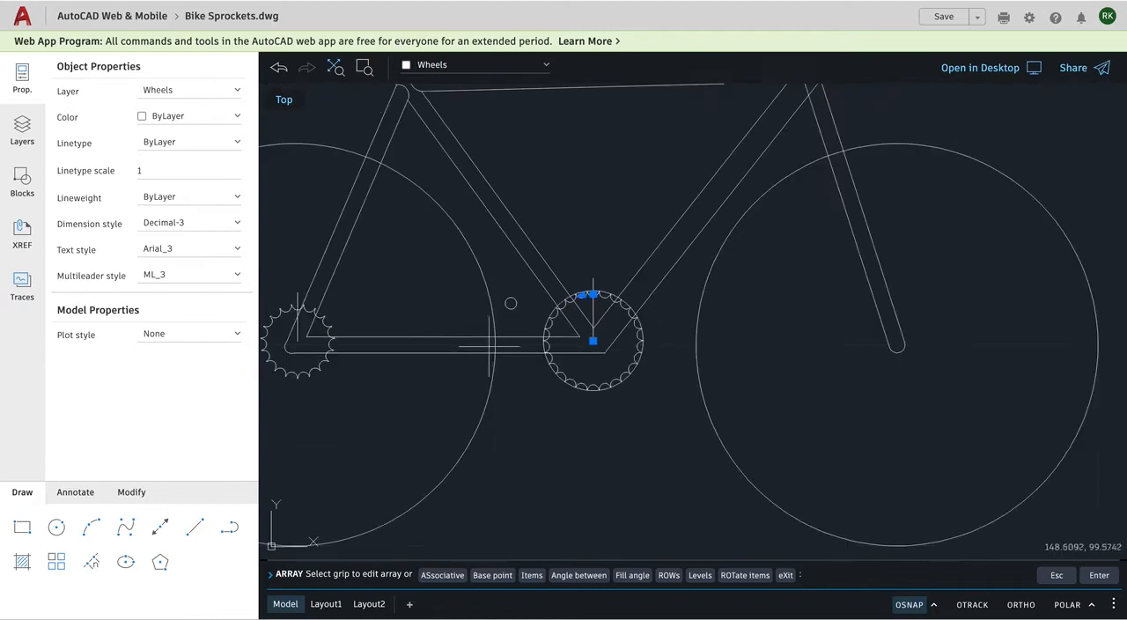
scroll(310, 350, up, 3)
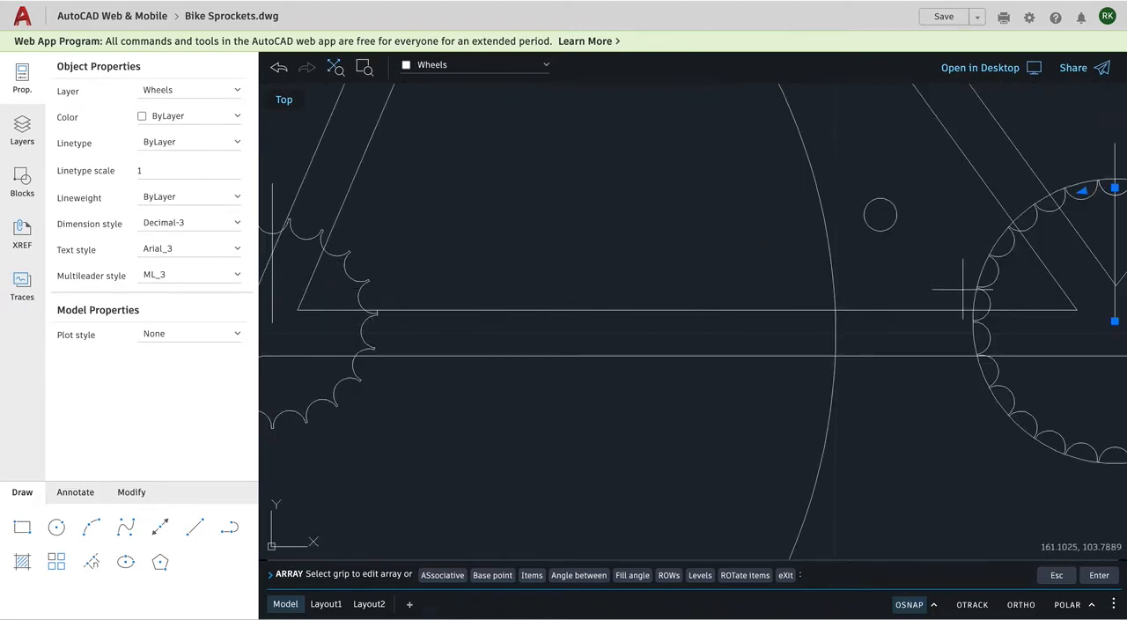
click(532, 575)
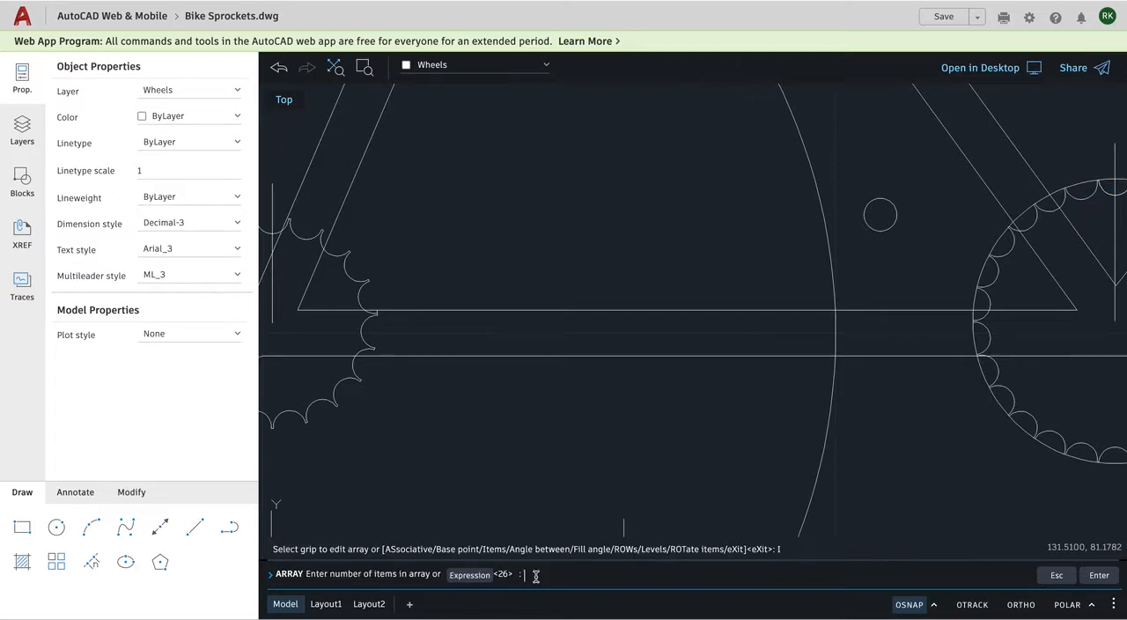
text(25)
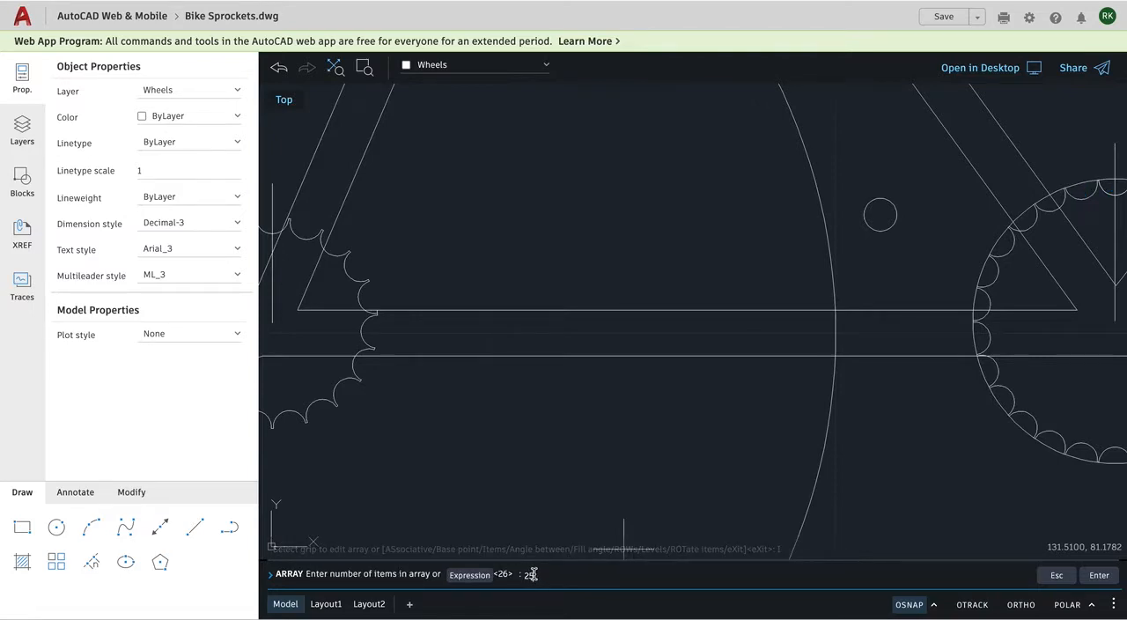
key(Return)
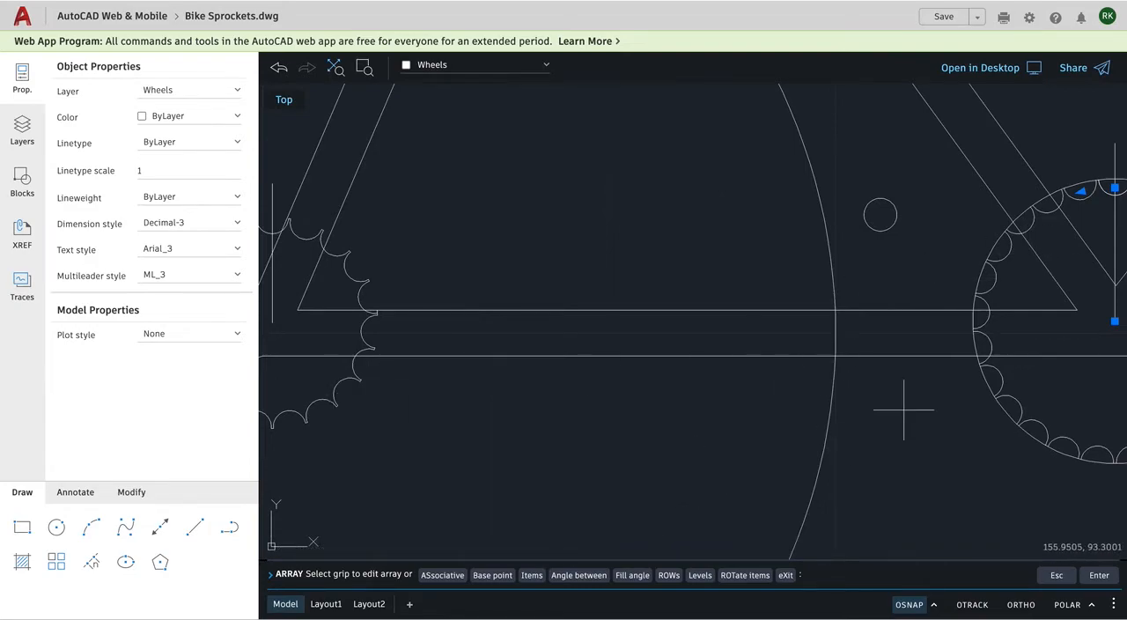
click(784, 575)
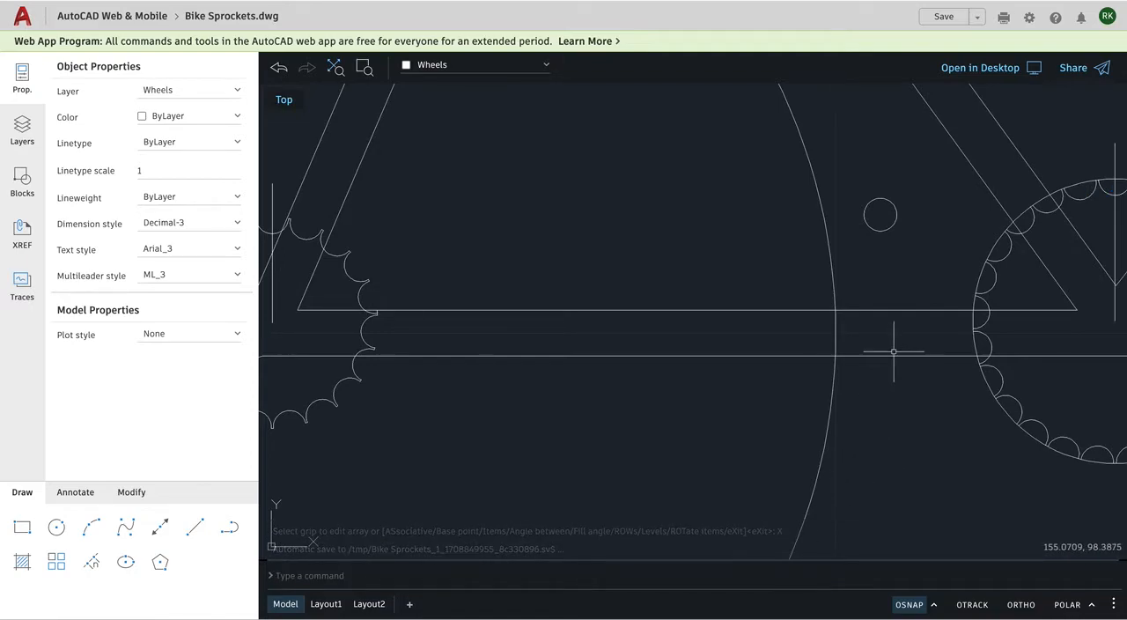
Trim away the front sprocket circle's segments across the arc openings along its right side, from the upper right to the lower right.
scroll(911, 333, up, 3)
scroll(911, 333, down, 3)
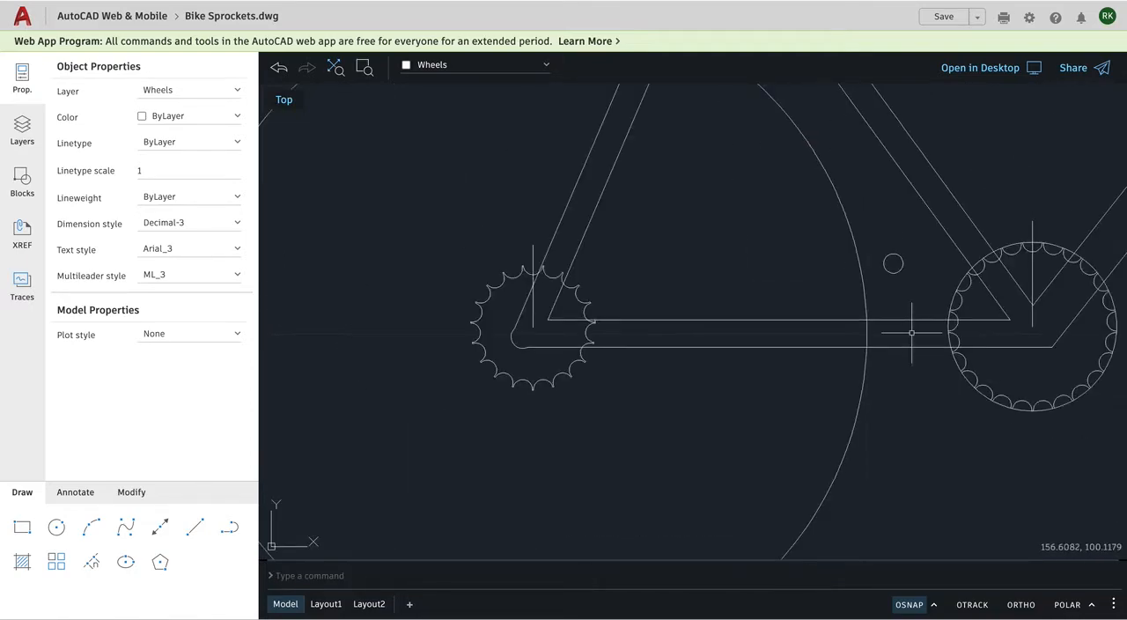
scroll(1039, 329, up, 2)
scroll(1023, 333, up, 3)
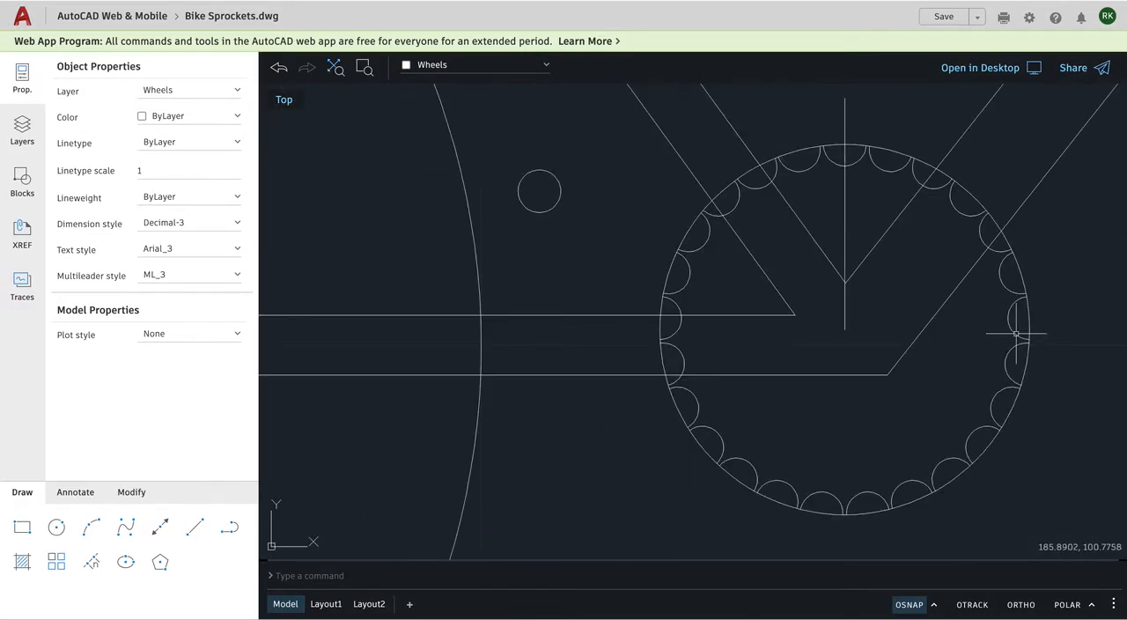
scroll(1018, 326, down, 1)
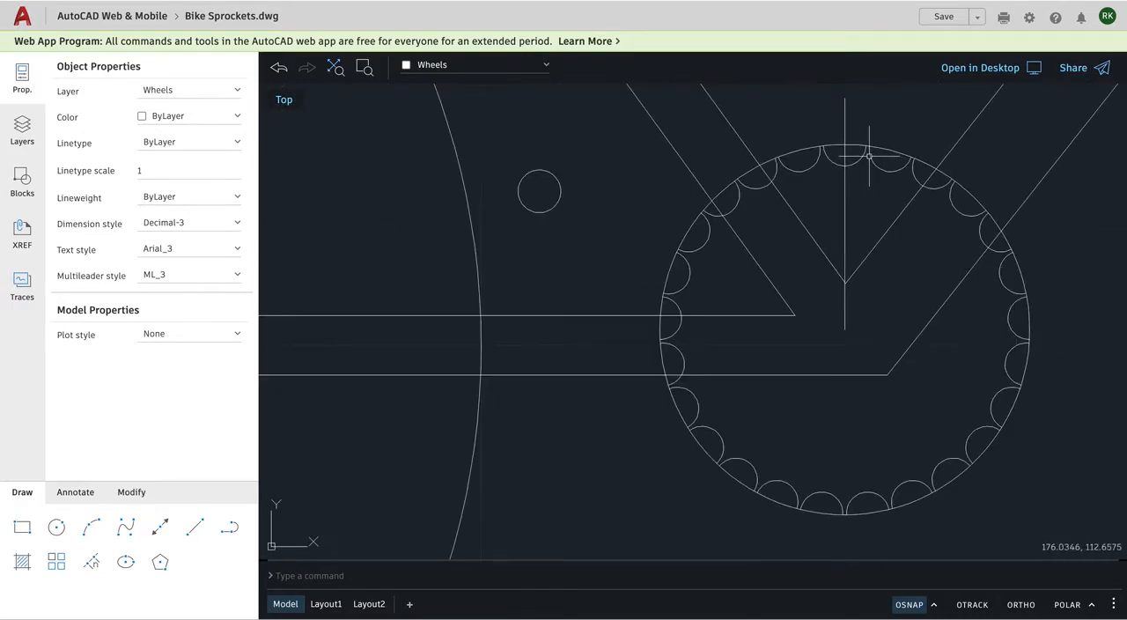
click(129, 493)
click(229, 527)
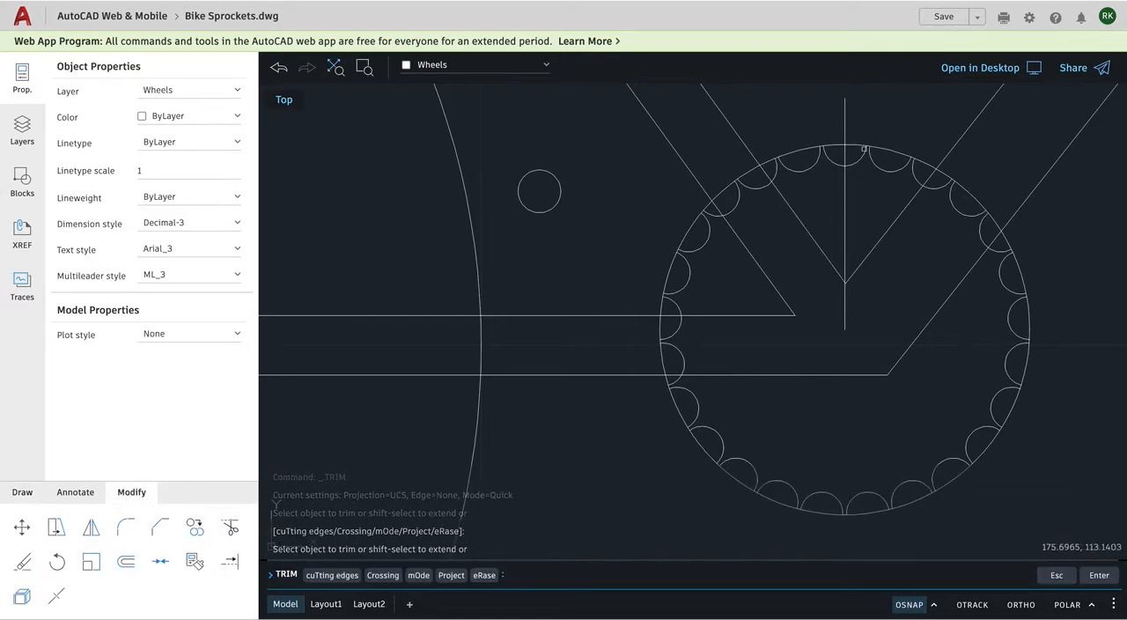
click(924, 163)
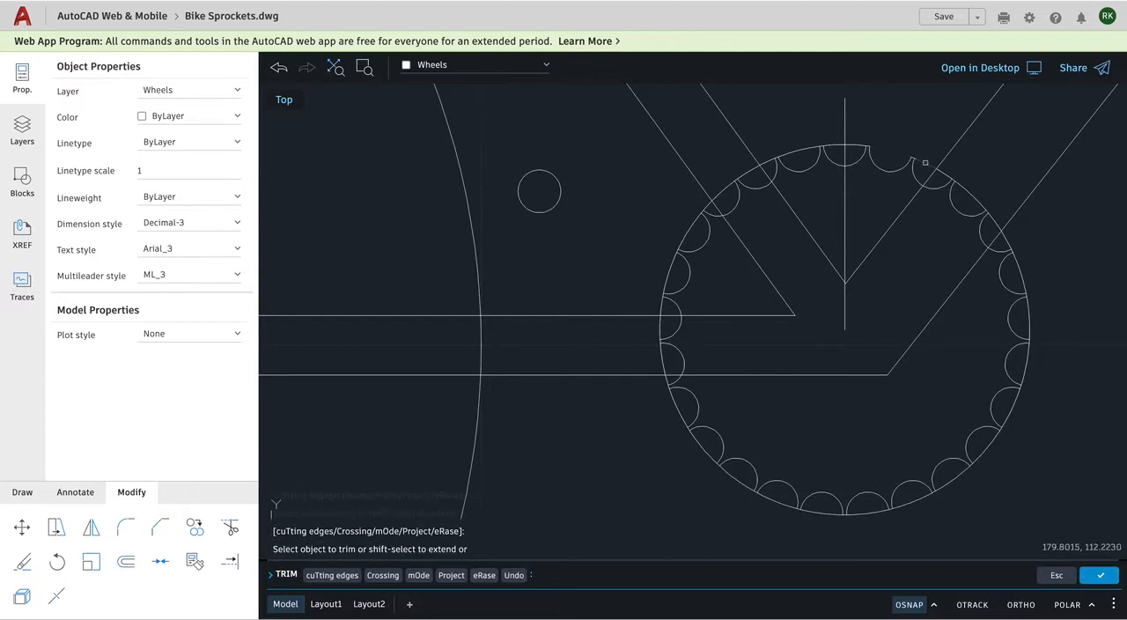
click(961, 185)
click(965, 191)
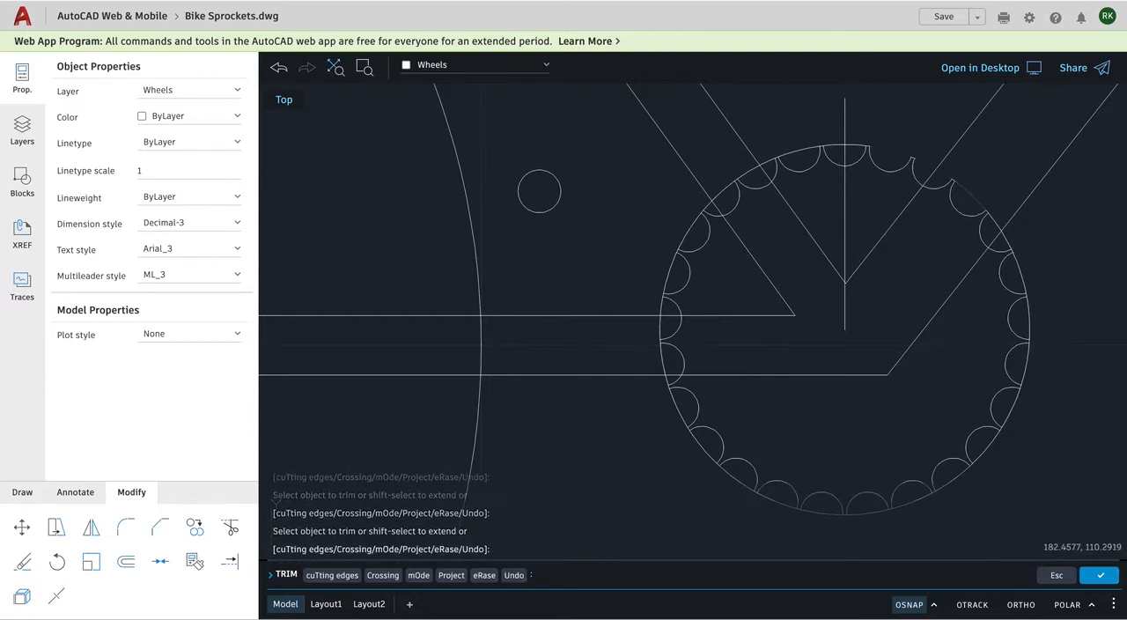
click(1017, 268)
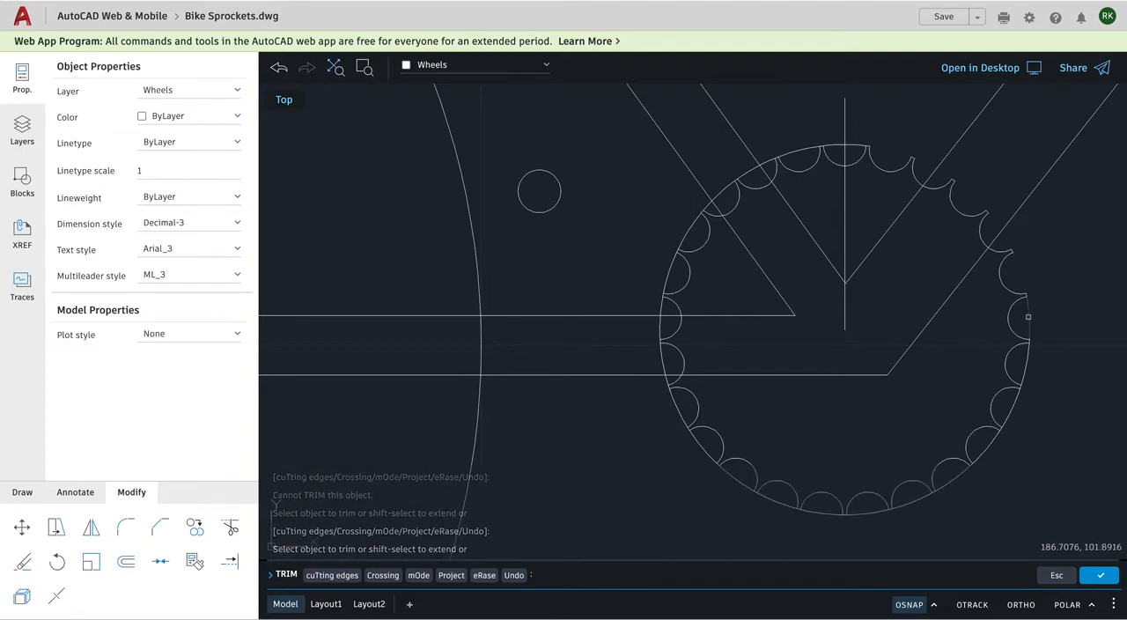
click(1026, 361)
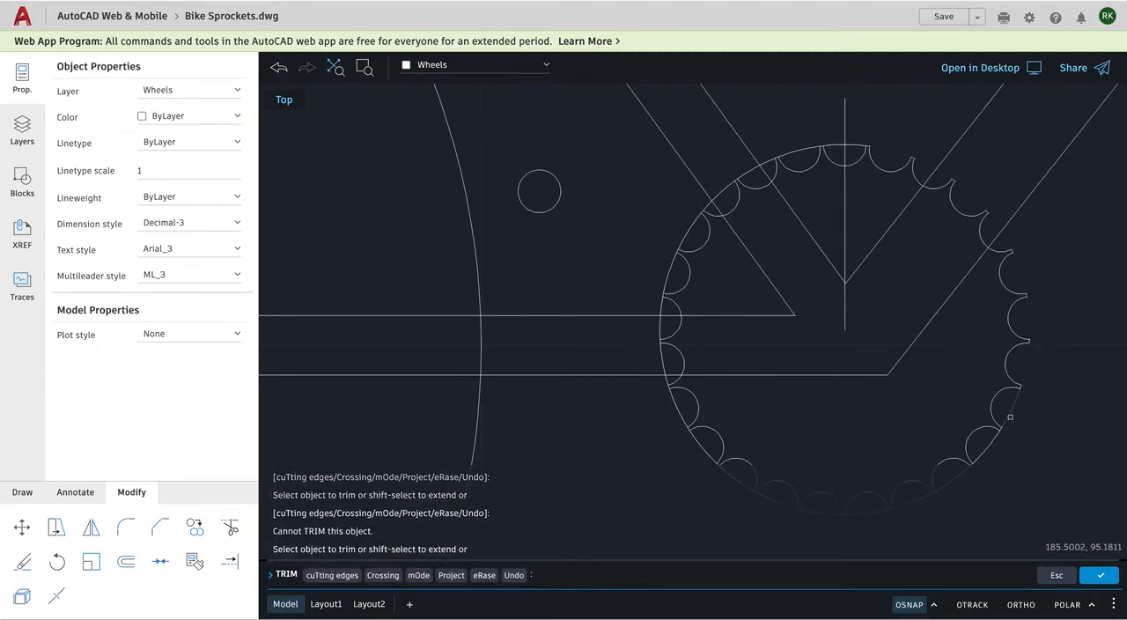
mouse_move(1009, 418)
mouse_down()
mouse_move(993, 439)
mouse_move(1008, 411)
mouse_up()
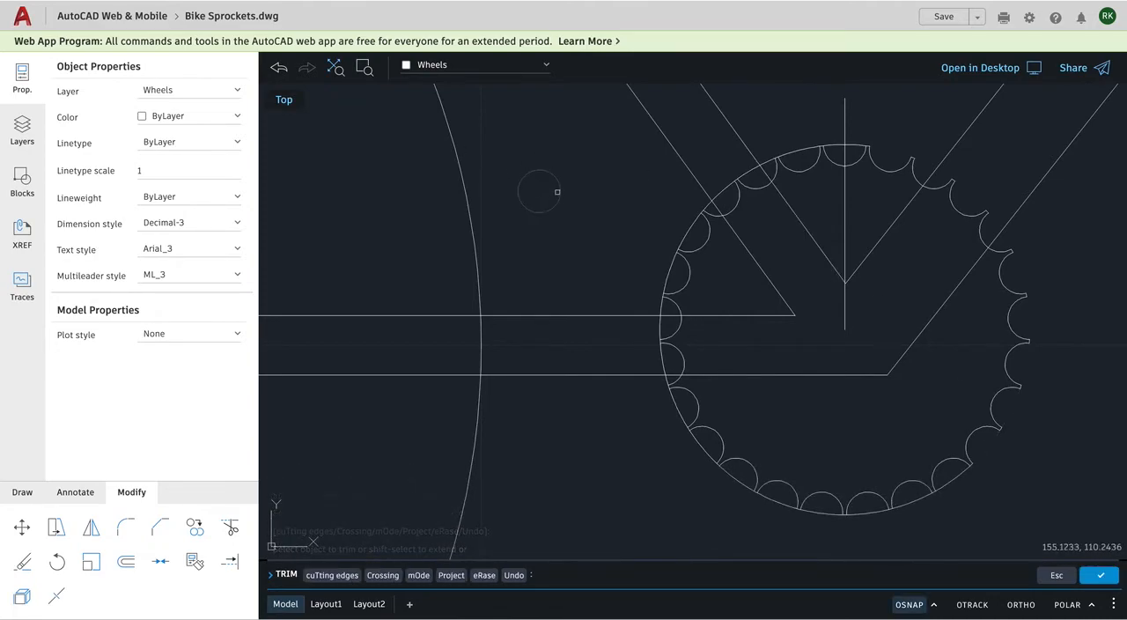
Trim away the front sprocket circle's segments across the arc openings along the top and upper left side.
click(855, 159)
click(855, 144)
click(827, 146)
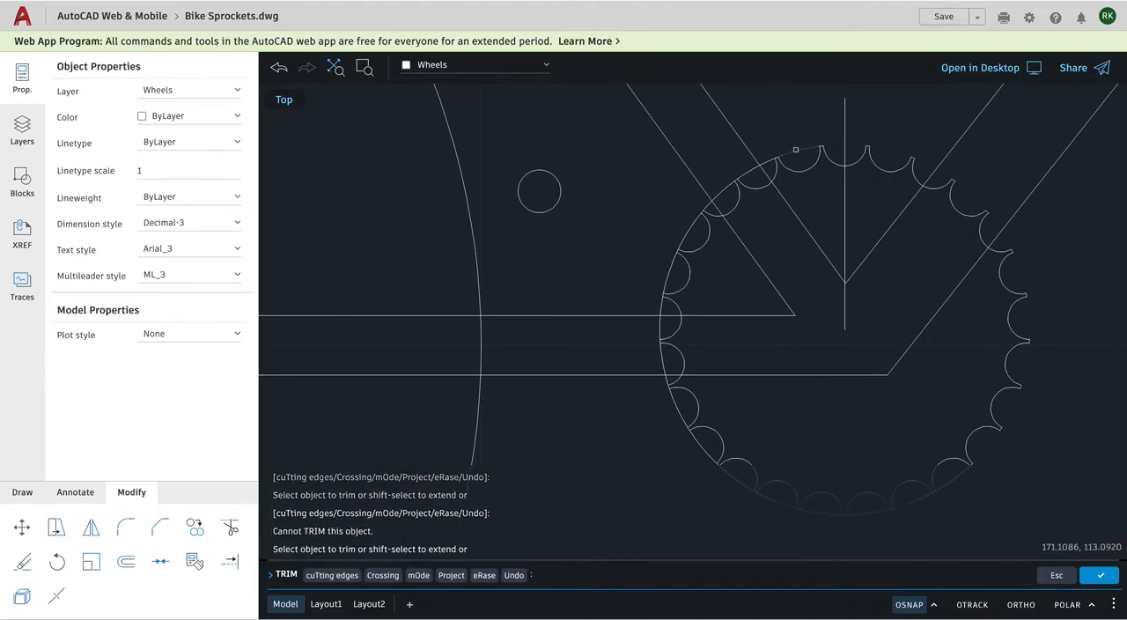
click(778, 159)
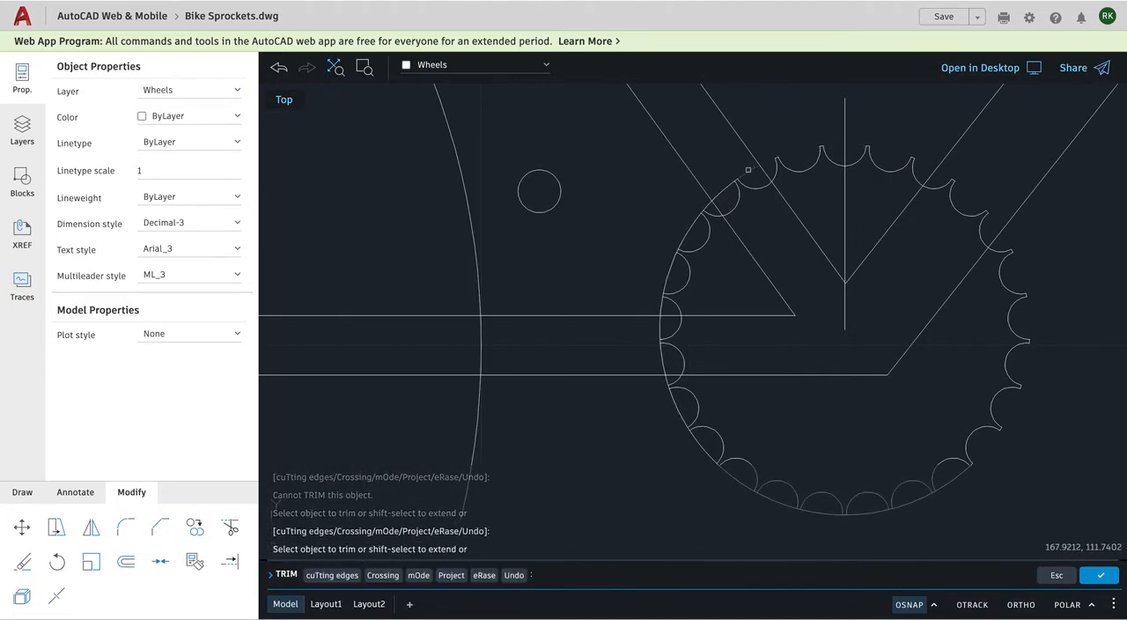
click(739, 178)
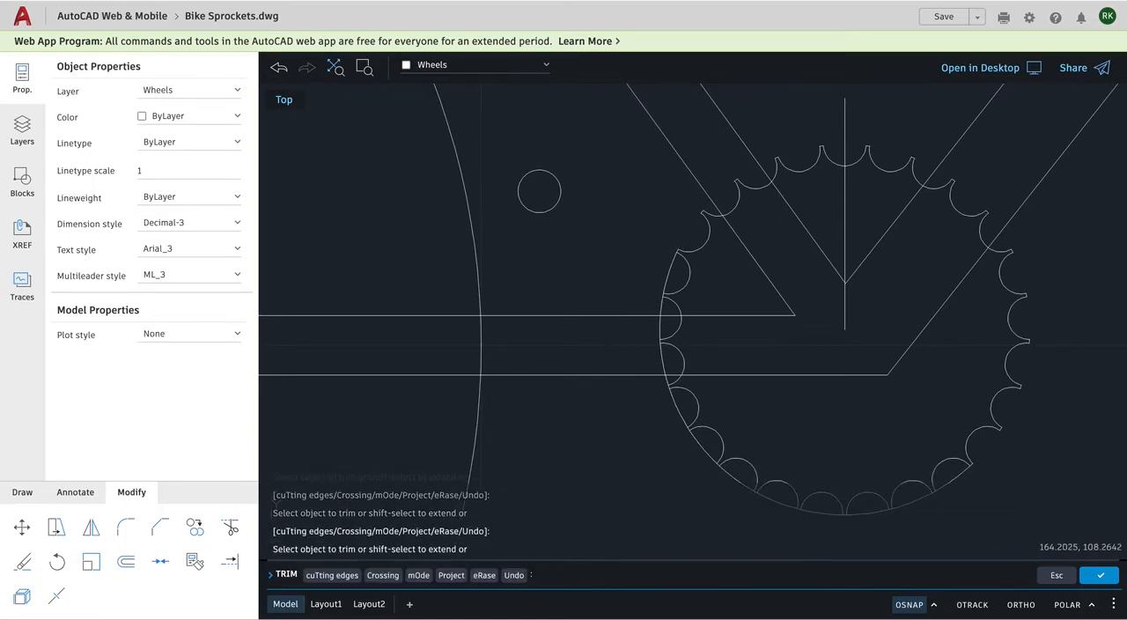
click(663, 277)
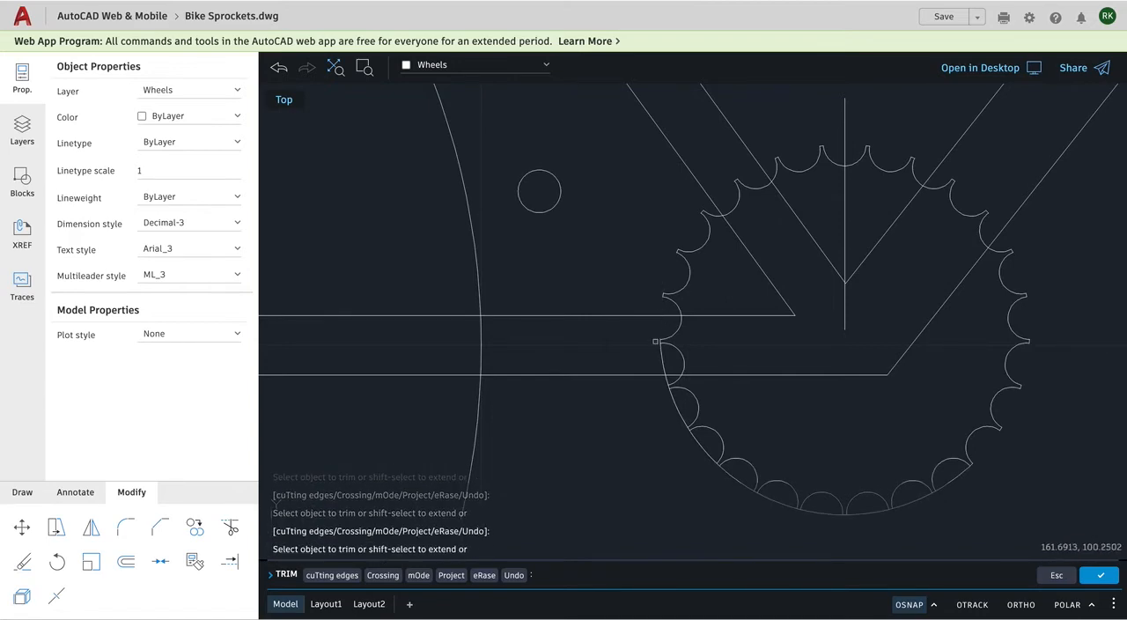
Trim away the front sprocket circle's remaining segments across the arc openings along the lower left side and the bottom.
scroll(662, 380, up, 1)
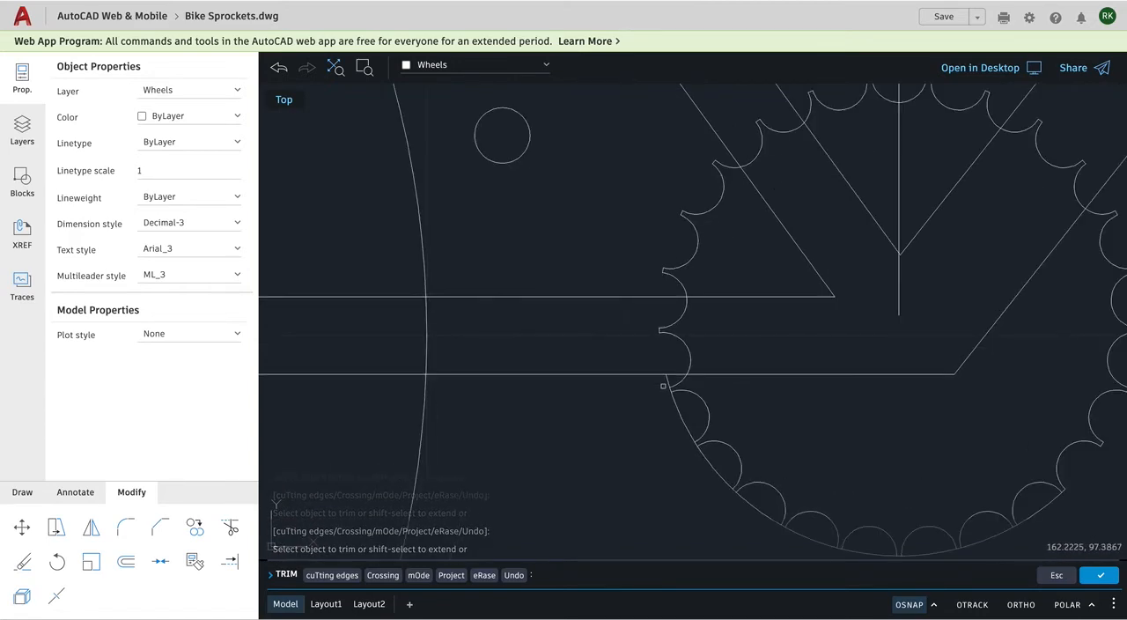
click(668, 383)
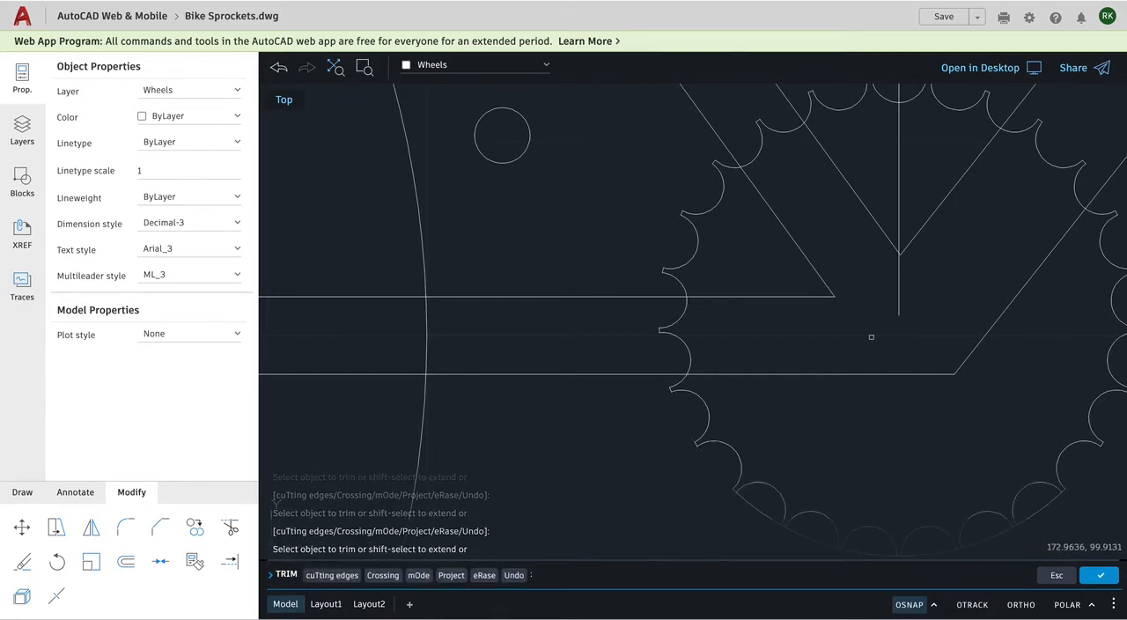
scroll(871, 336, up, 1)
scroll(871, 336, down, 2)
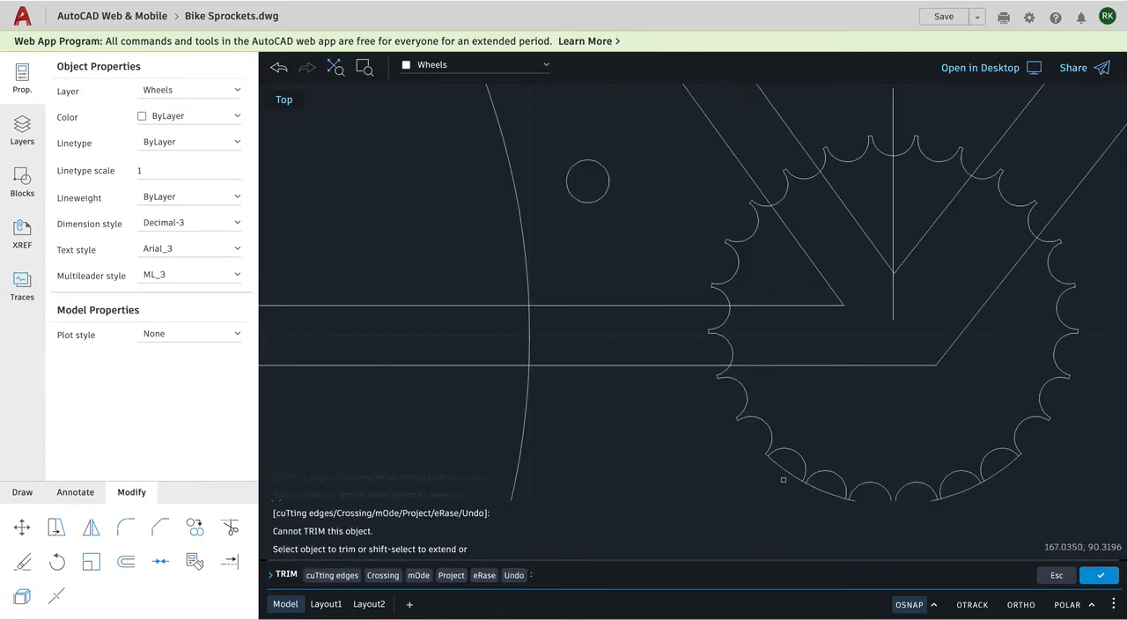
click(803, 483)
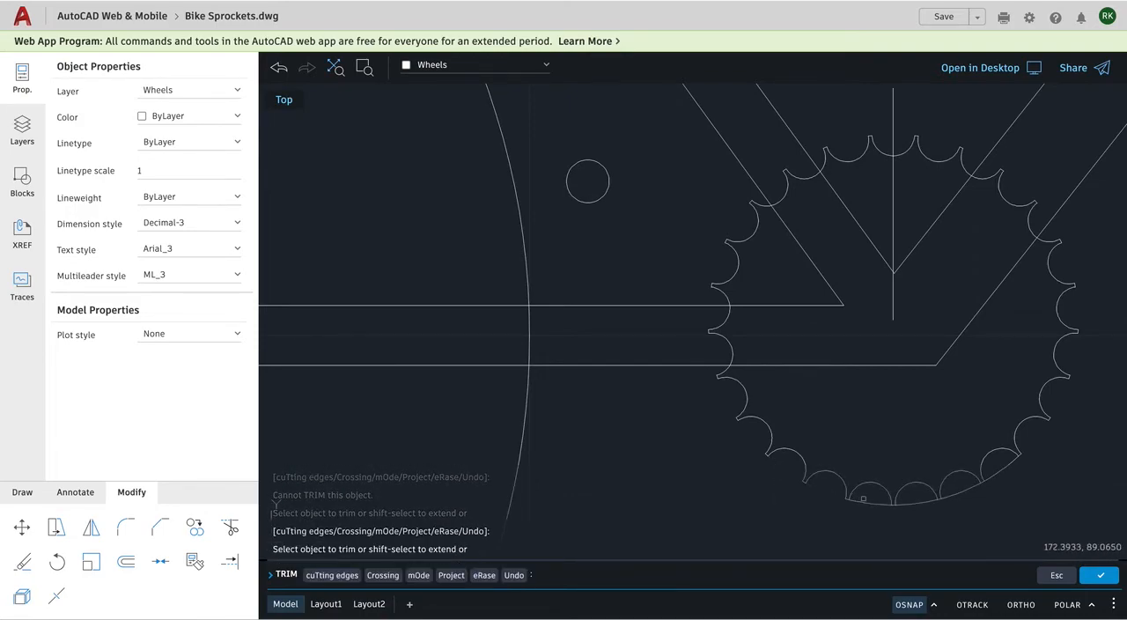
click(905, 506)
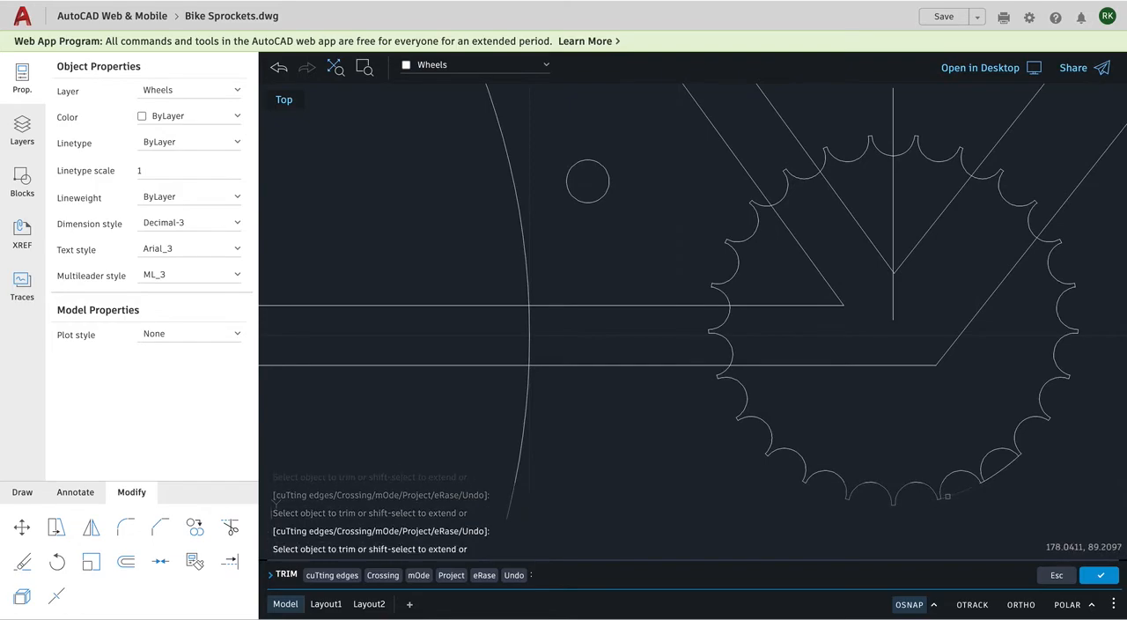
click(959, 491)
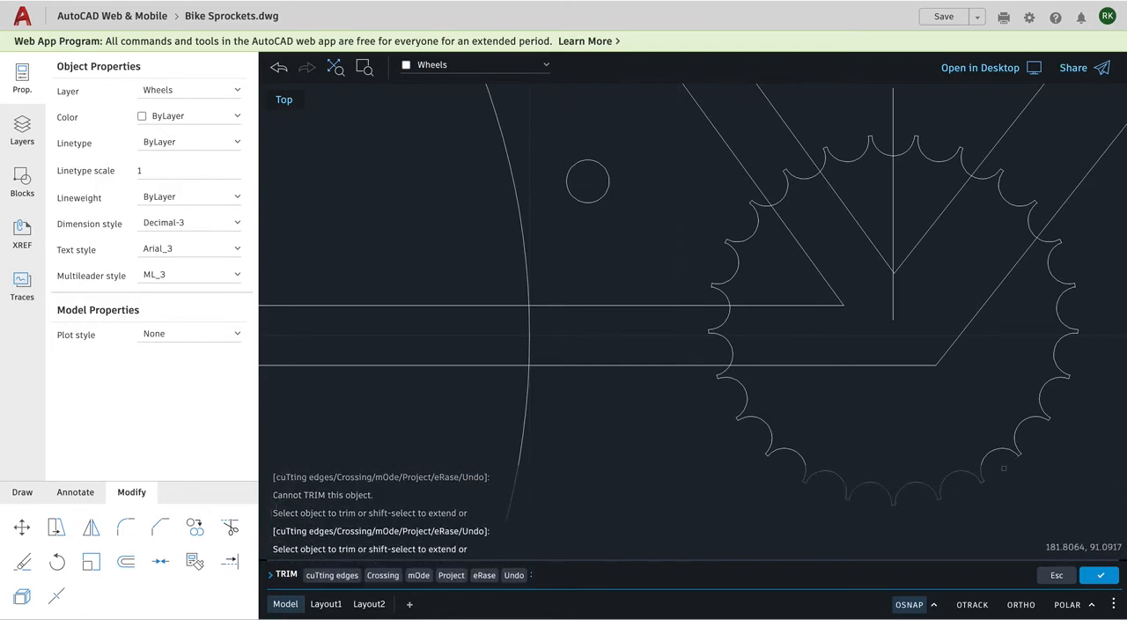
Check both toothed sprockets in the drawing, examine the sprockets and chain in the Bike.jpg reference, and return to AutoCAD.
scroll(704, 268, down, 5)
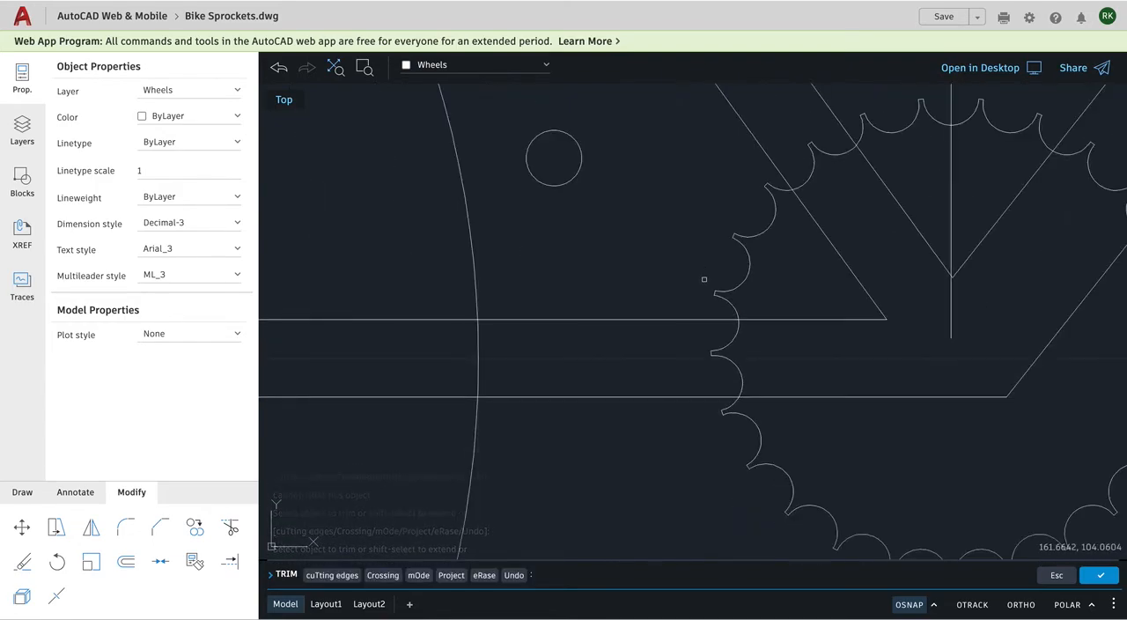
scroll(470, 223, up, 1)
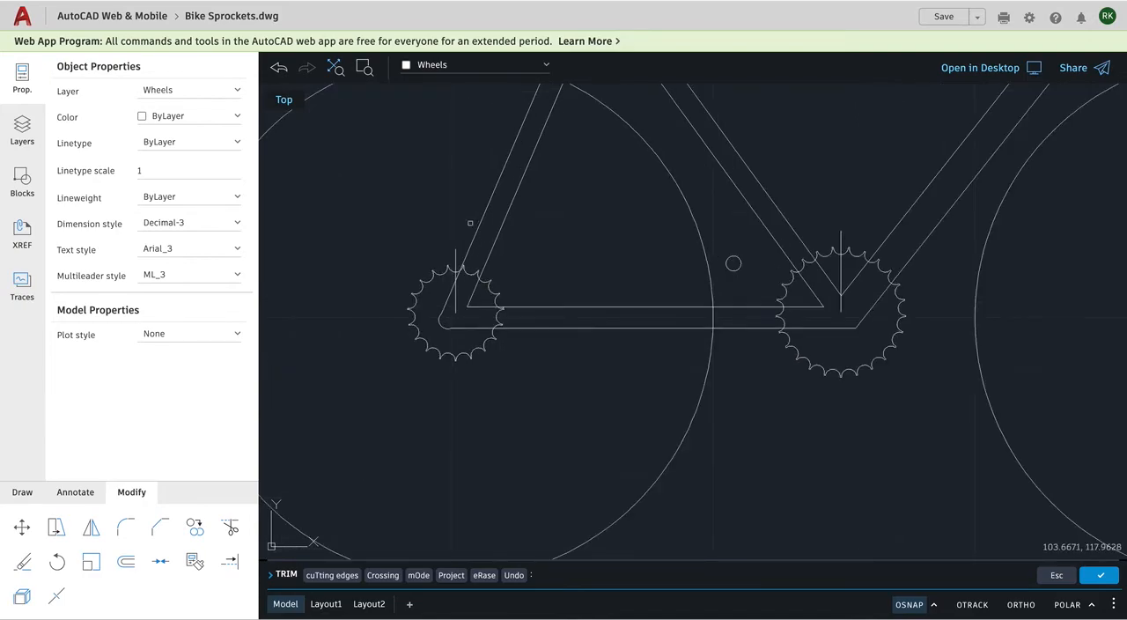
click(470, 223)
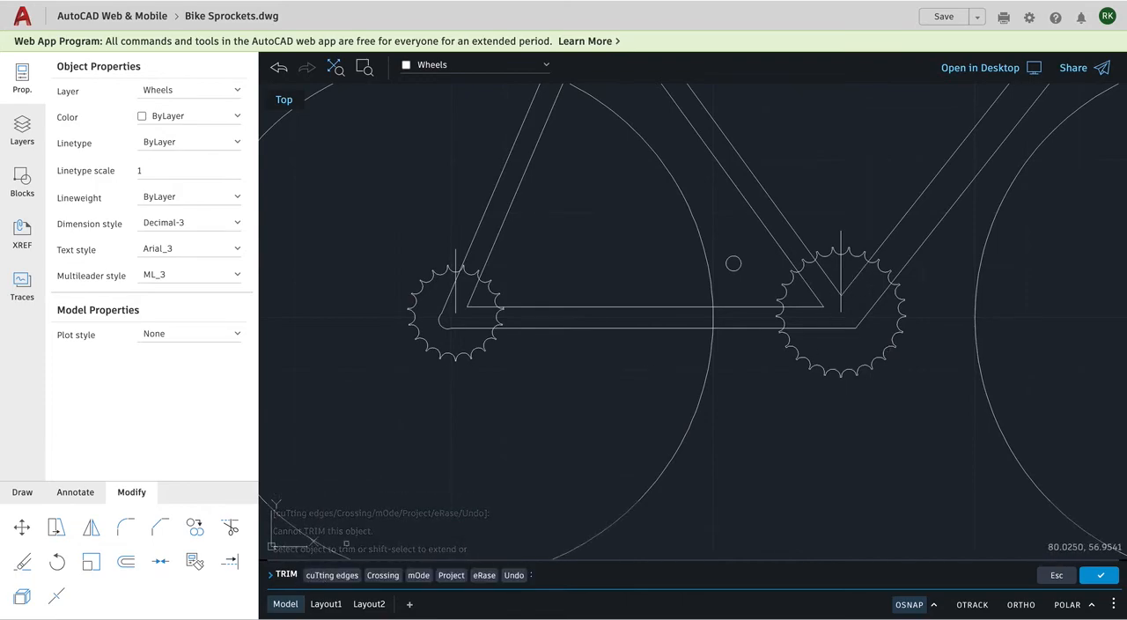
key(super+Tab)
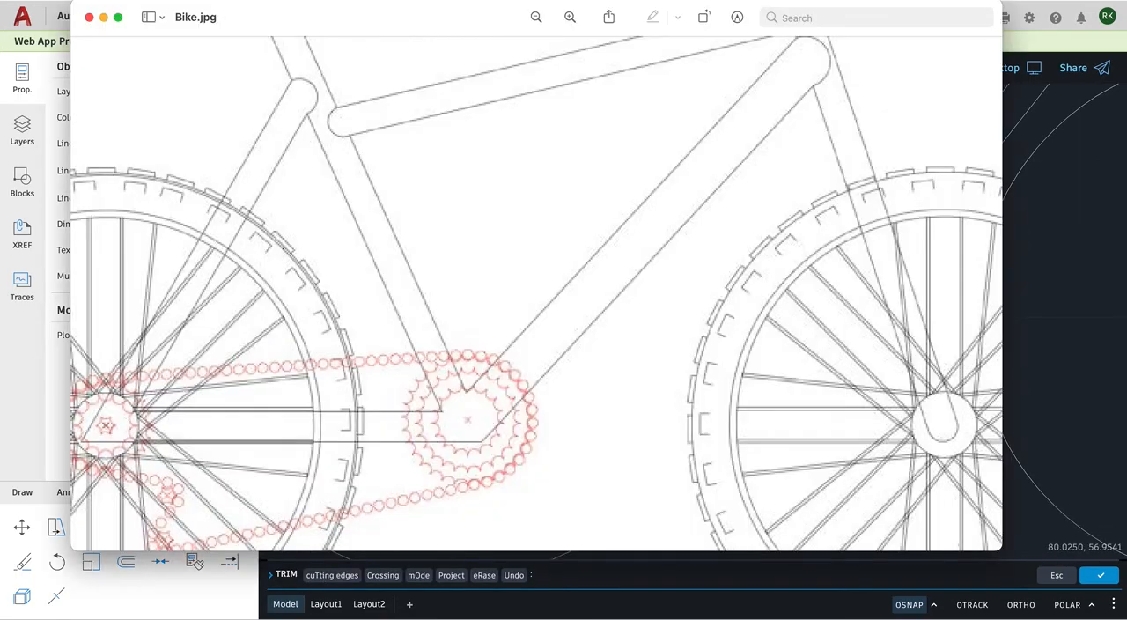
click(535, 18)
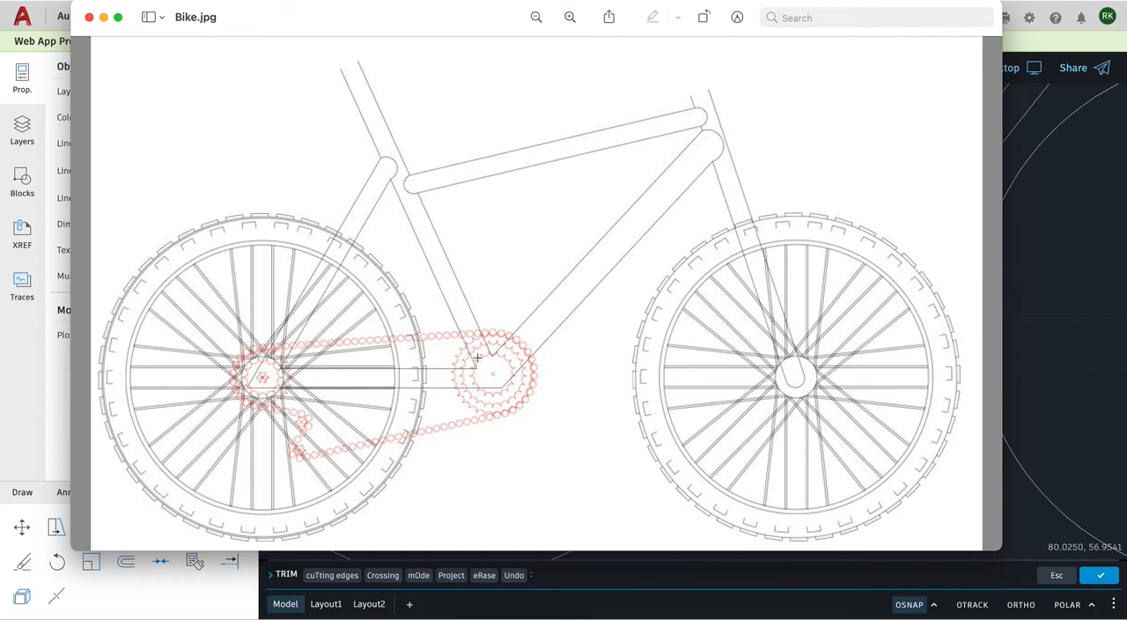
click(1064, 252)
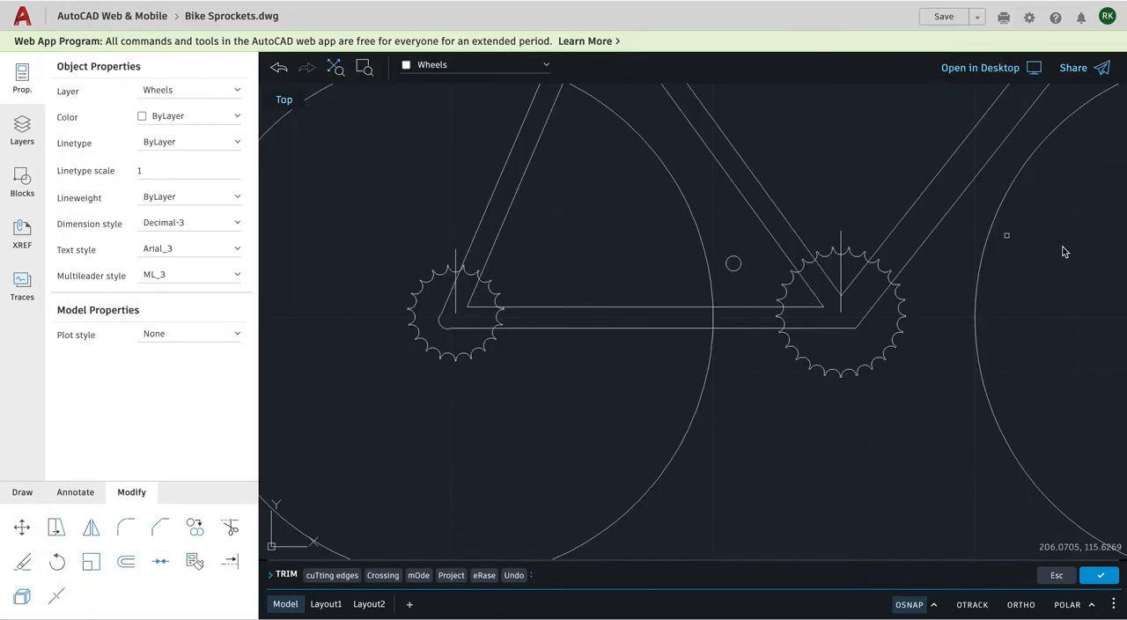
drag(1064, 252, 1078, 259)
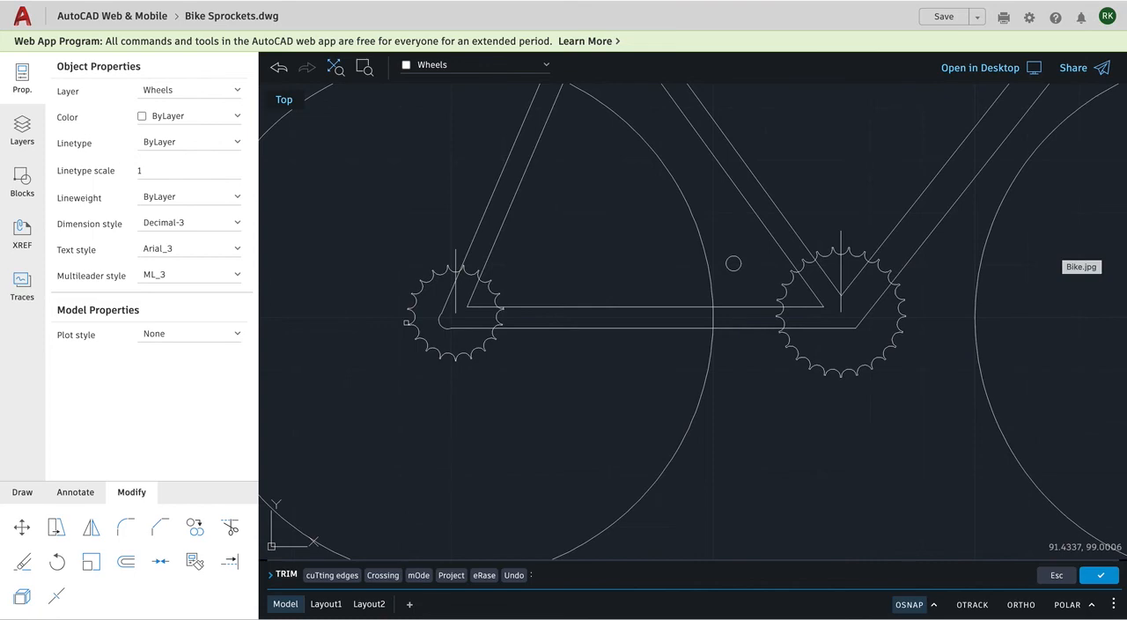
click(454, 292)
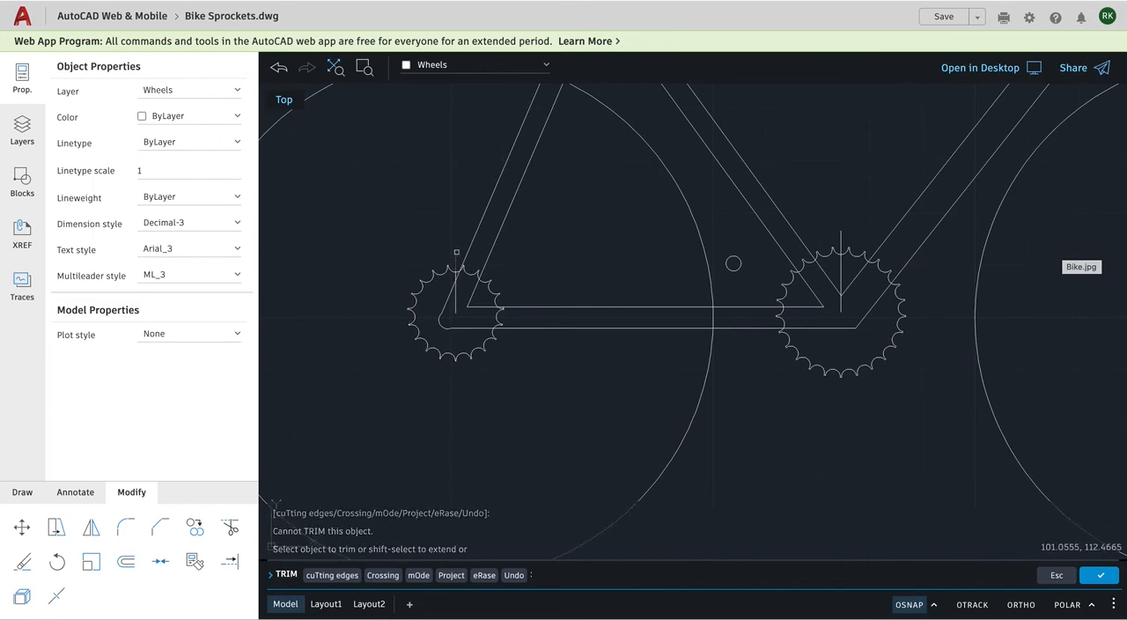
click(448, 266)
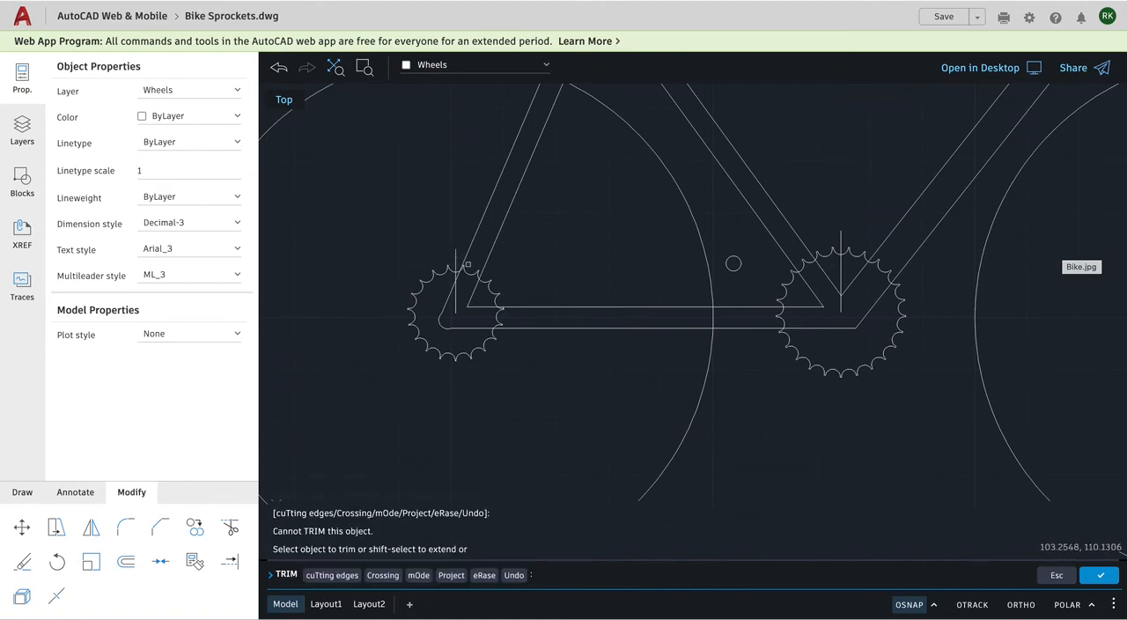
click(858, 252)
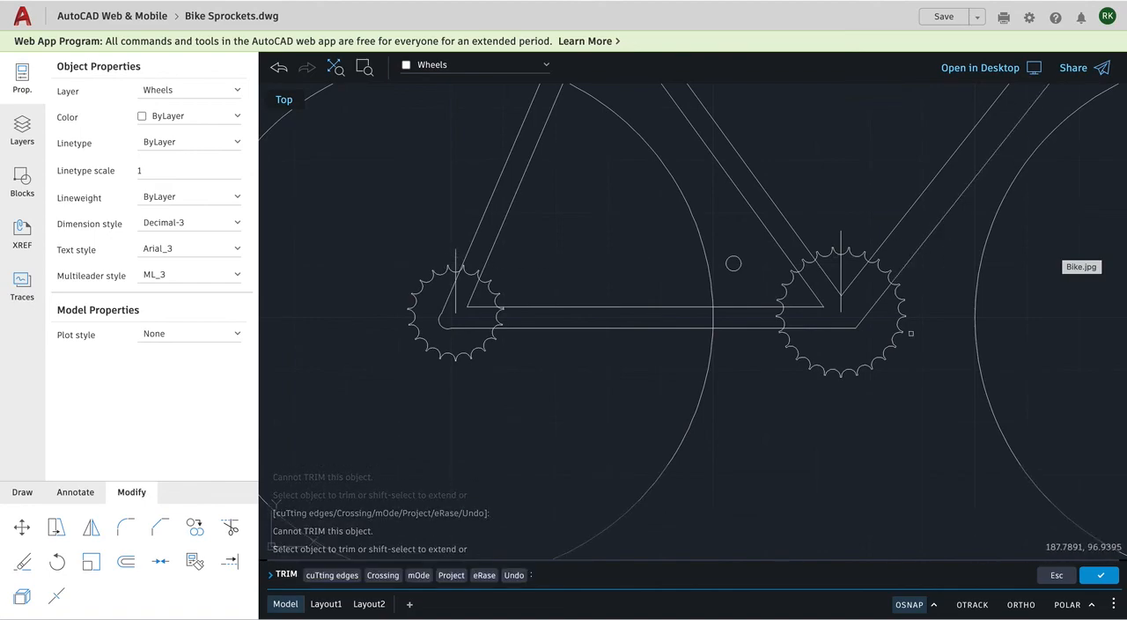
click(421, 297)
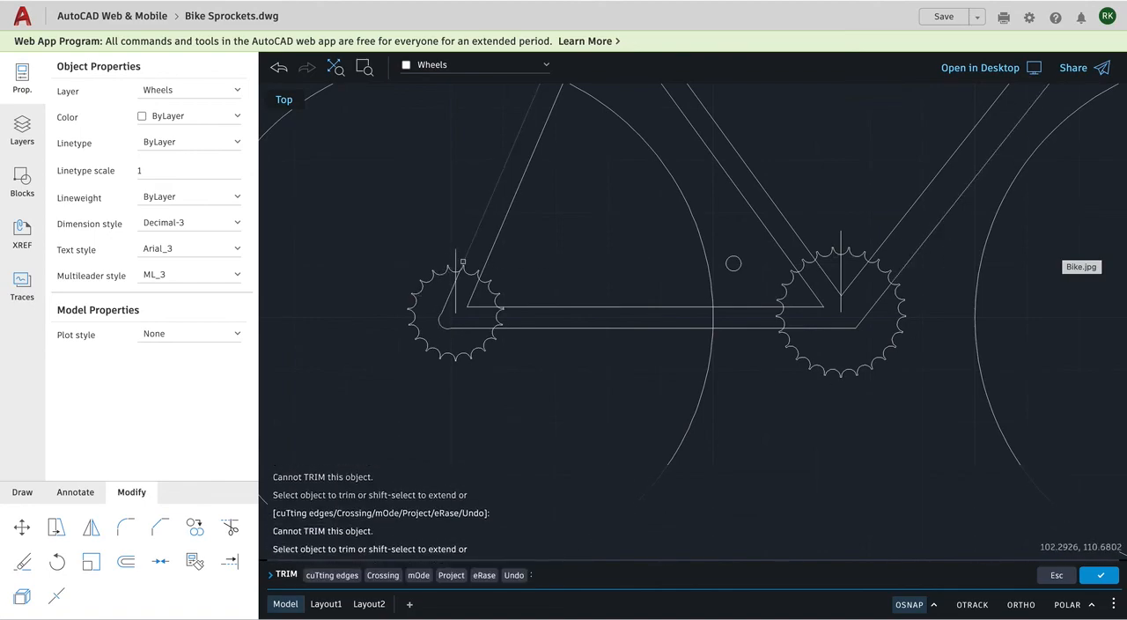
click(843, 247)
click(861, 251)
click(788, 274)
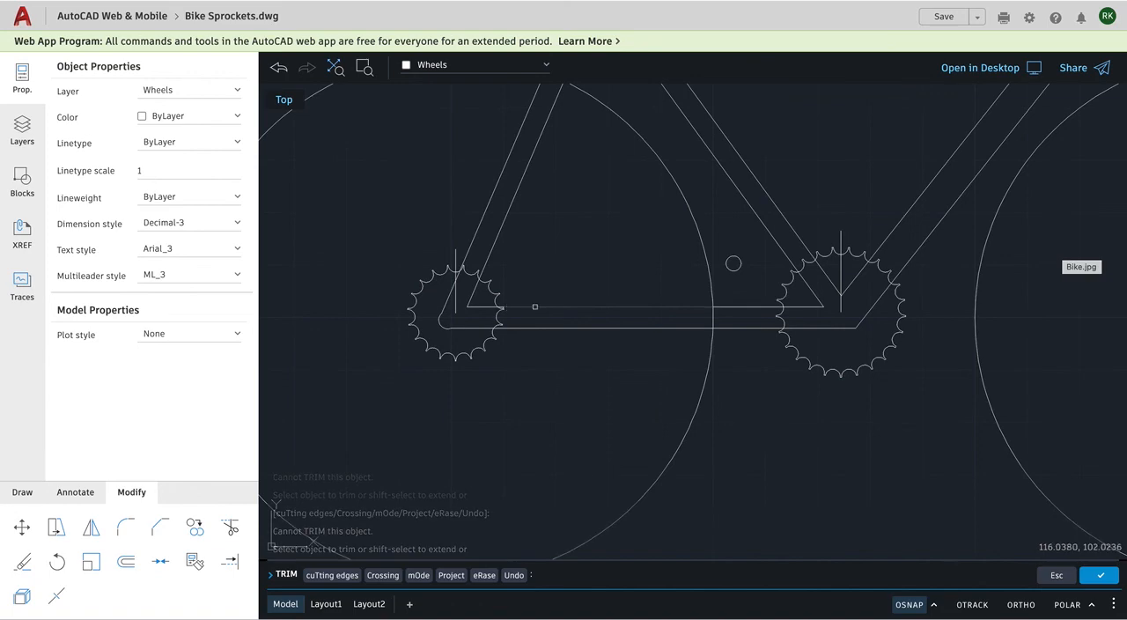